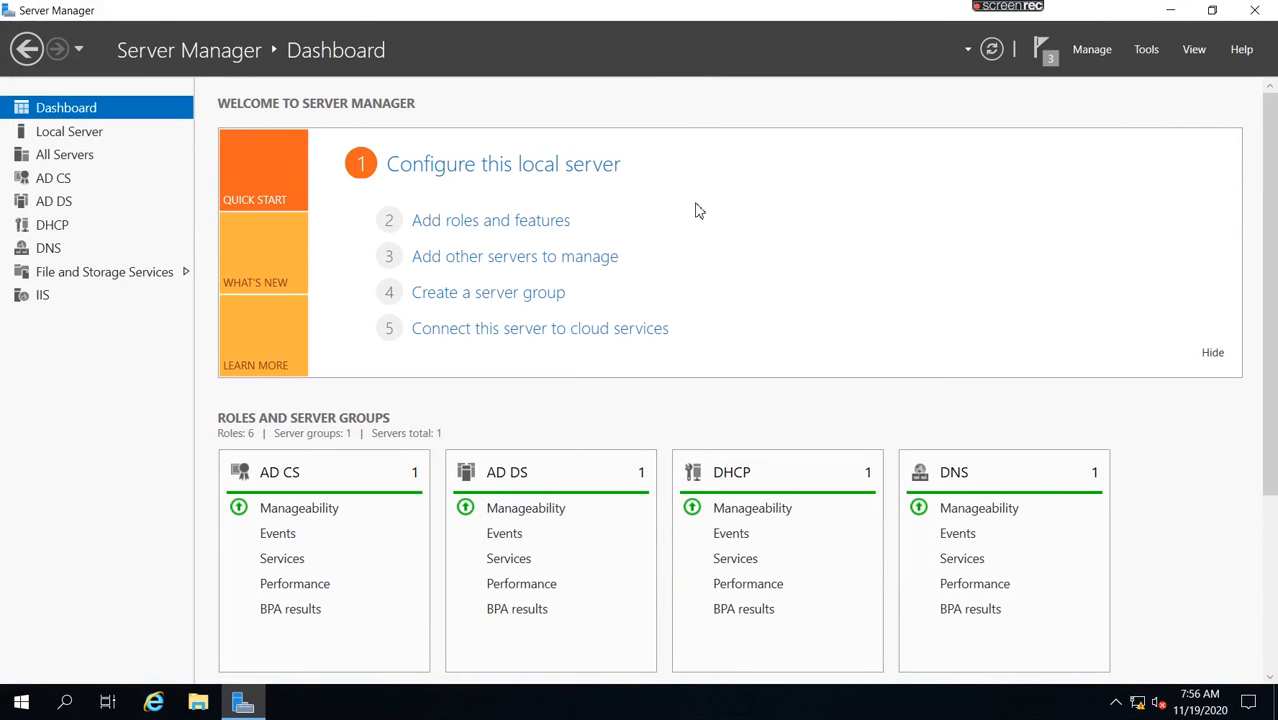
Start adding roles and features, choosing a role-based or feature-based installation on the DC01 server from the server pool
left_click(503, 224)
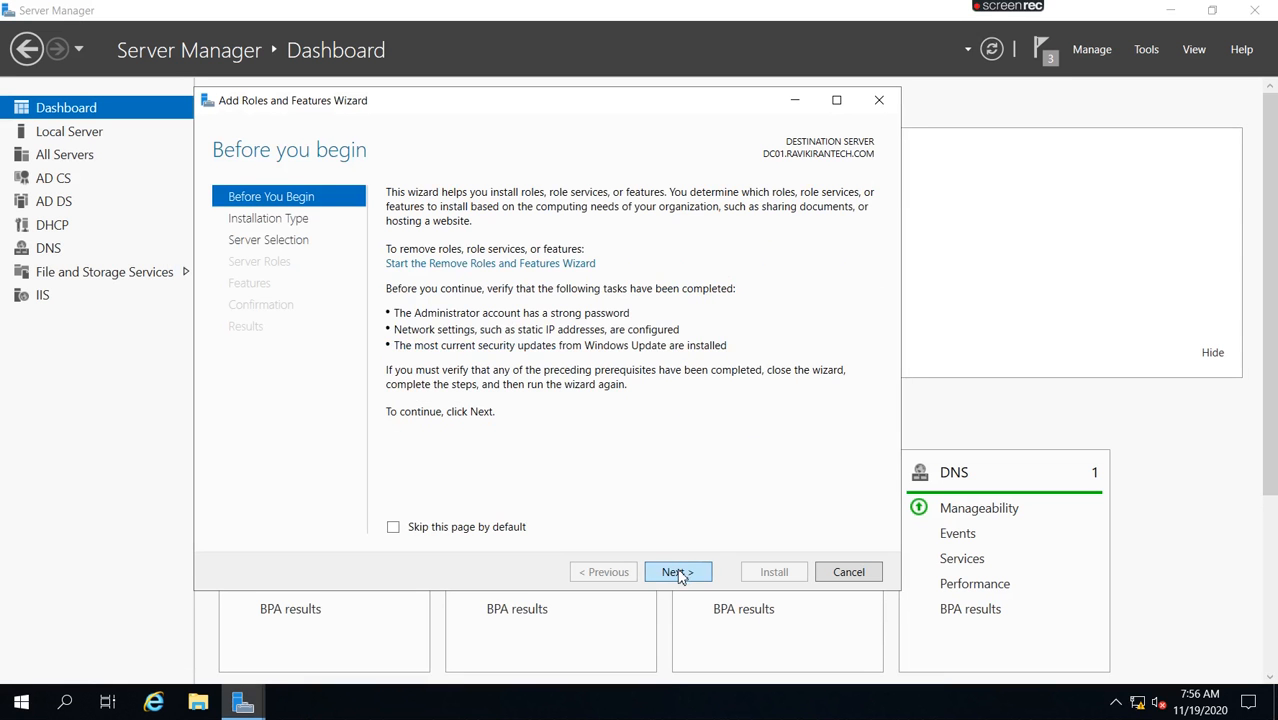
left_click(678, 572)
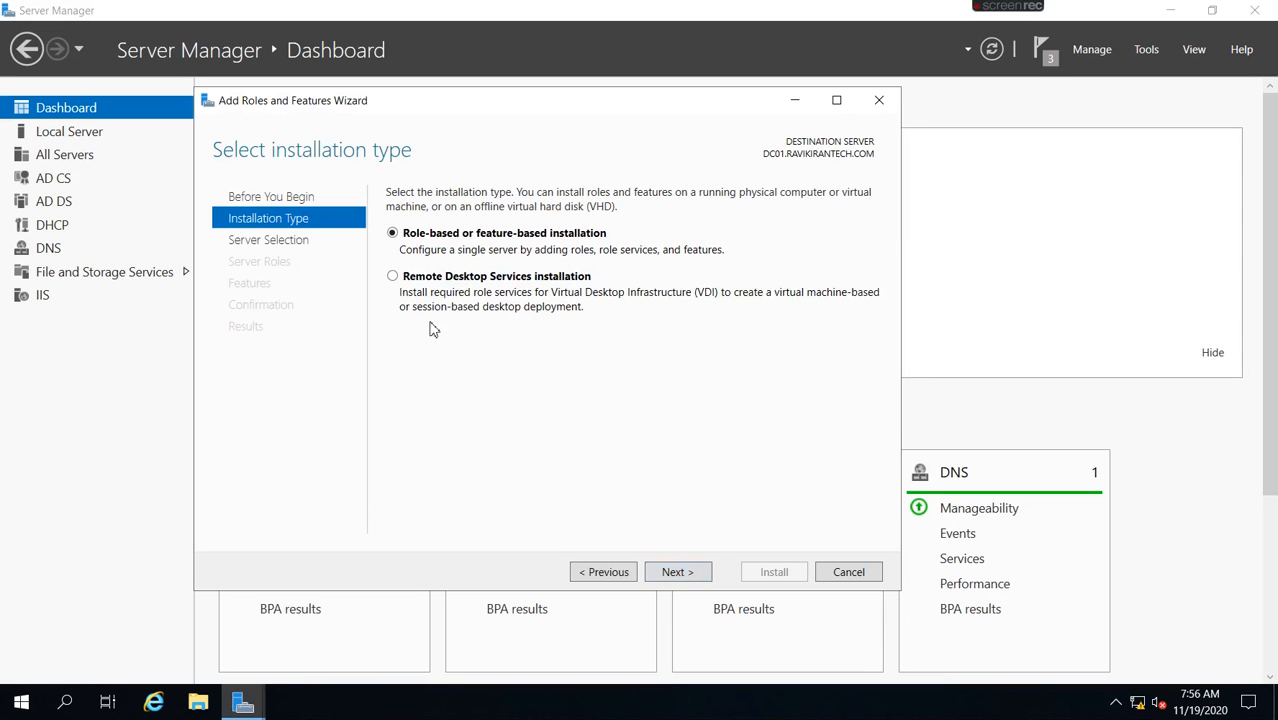
left_click(675, 575)
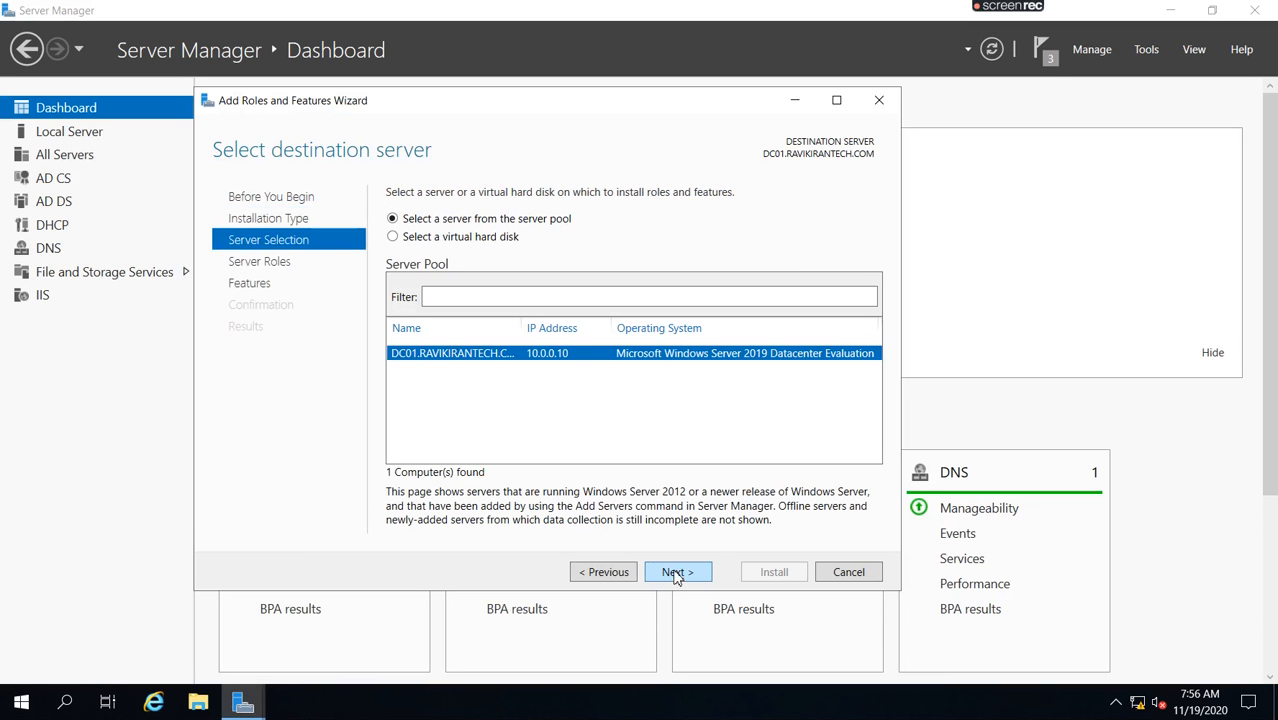
left_click(676, 571)
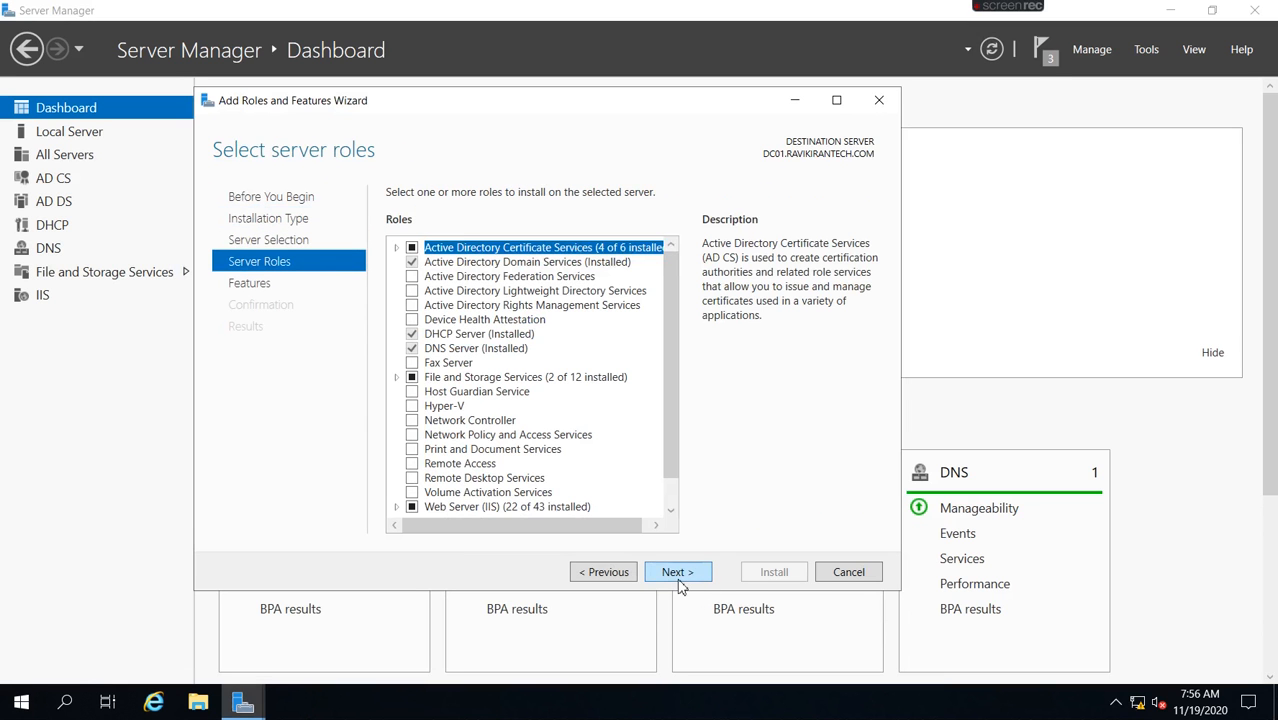
Select the Windows Deployment Services role together with its required management tools
scroll(672, 468, "down", 1)
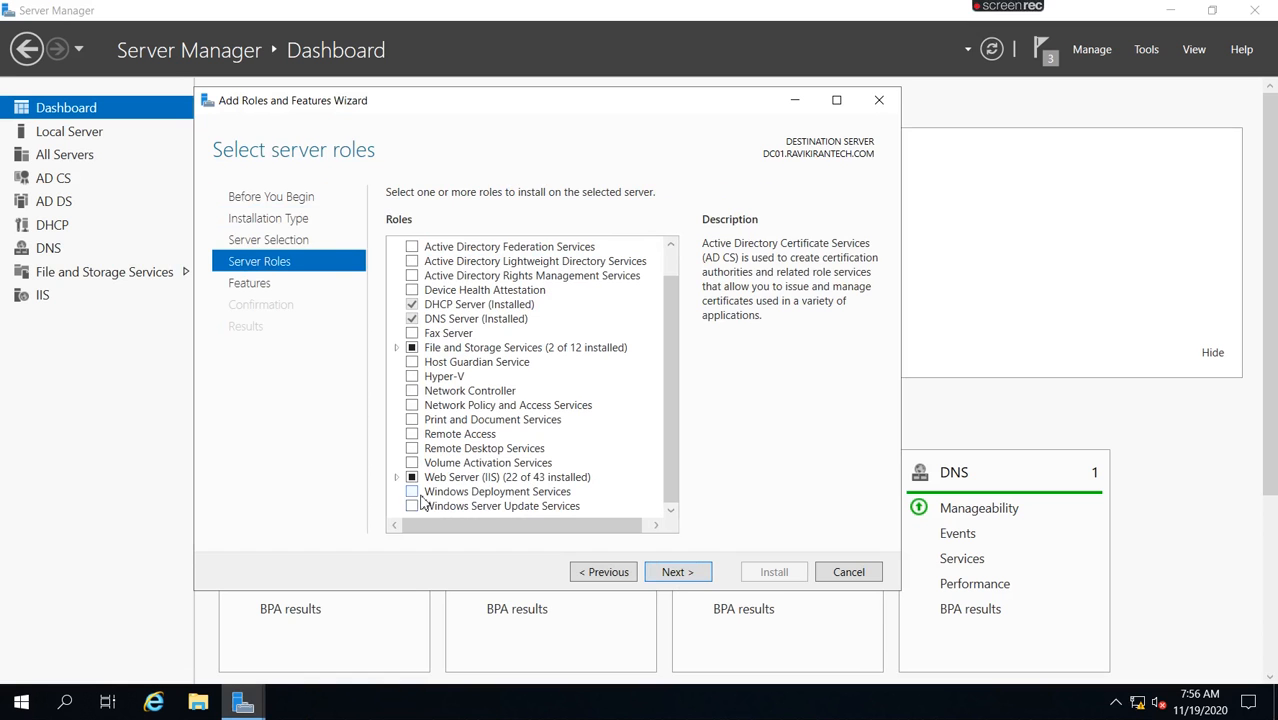
left_click(412, 492)
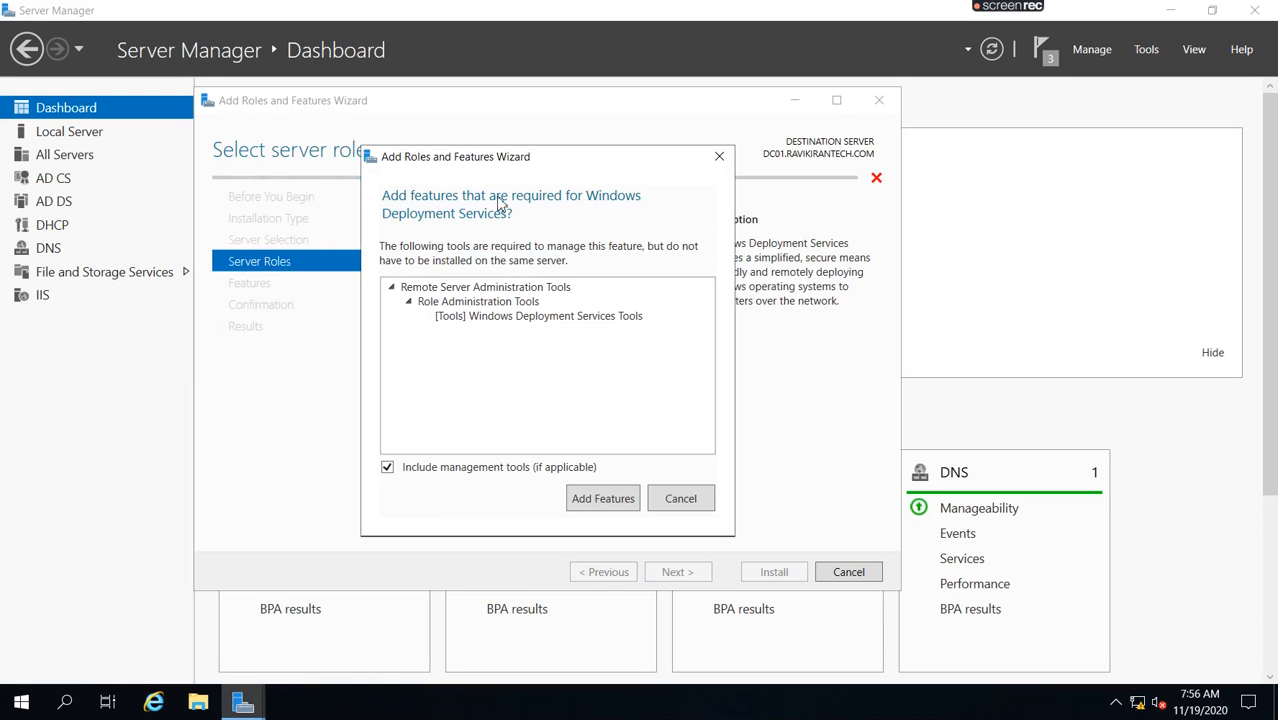
left_click(605, 500)
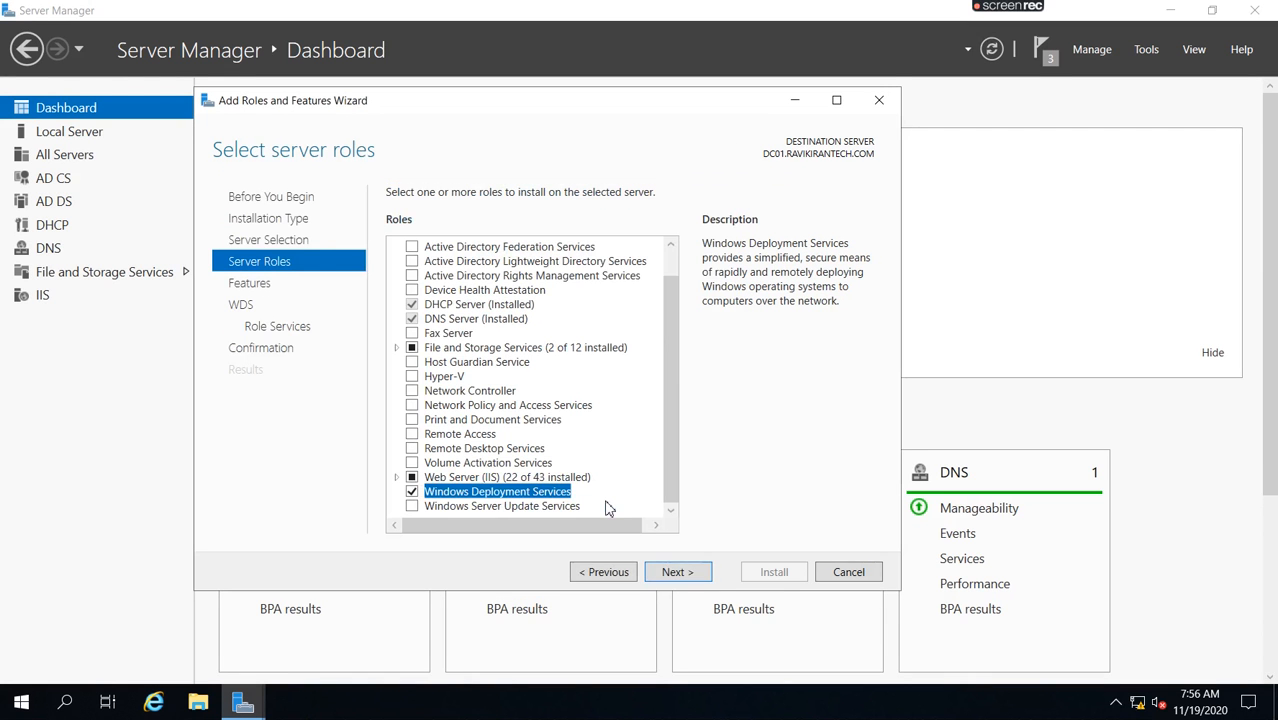
left_click(676, 580)
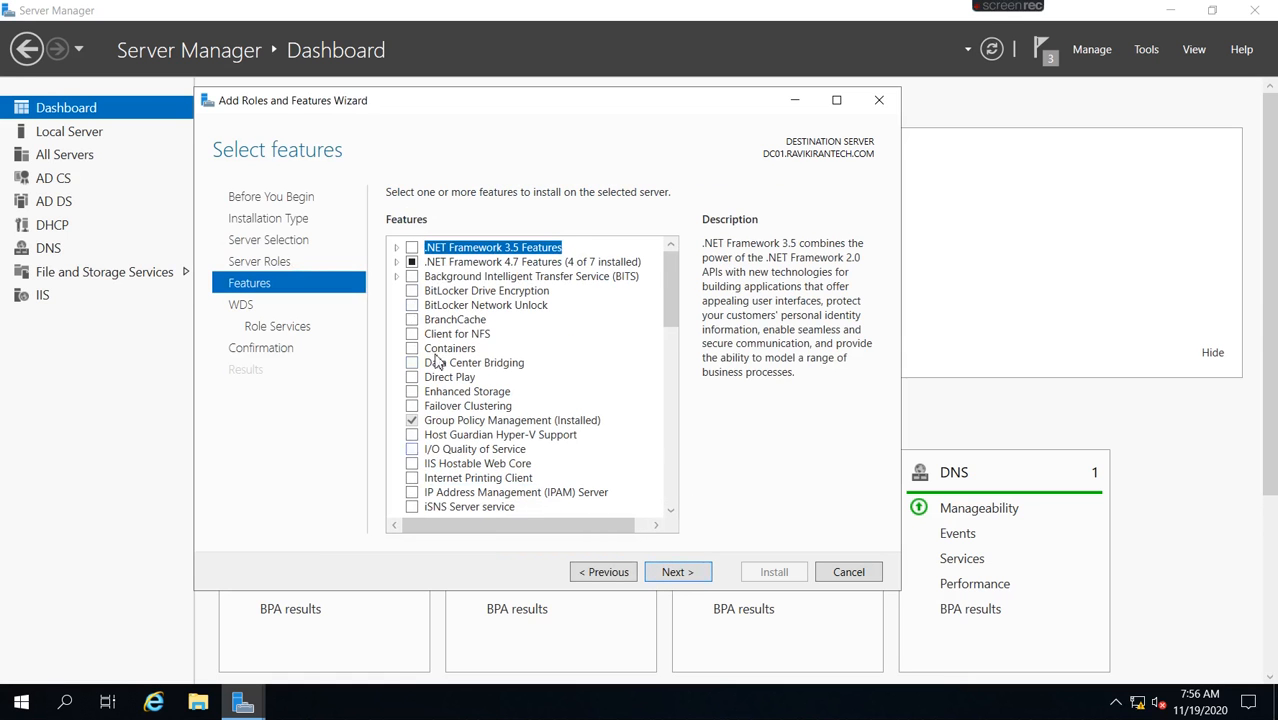
Install Windows Deployment Services with the default features and the Deployment Server and Transport Server role services
left_click(668, 578)
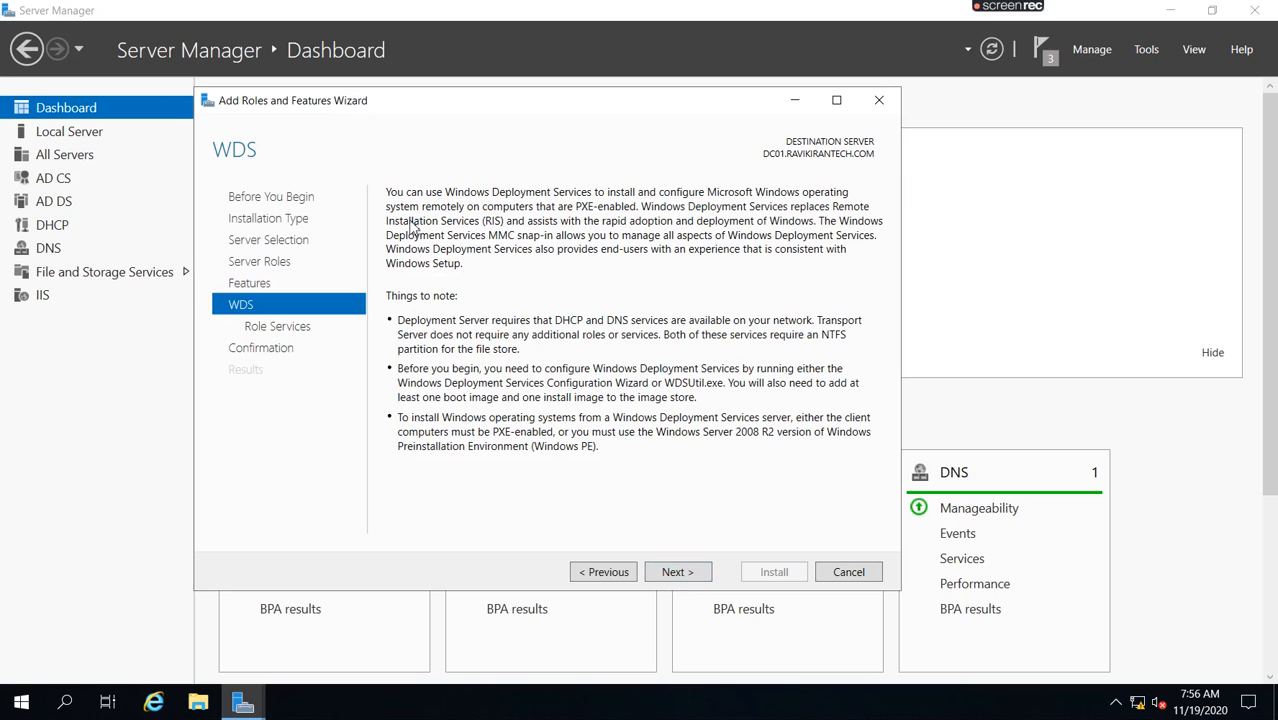
left_click(678, 572)
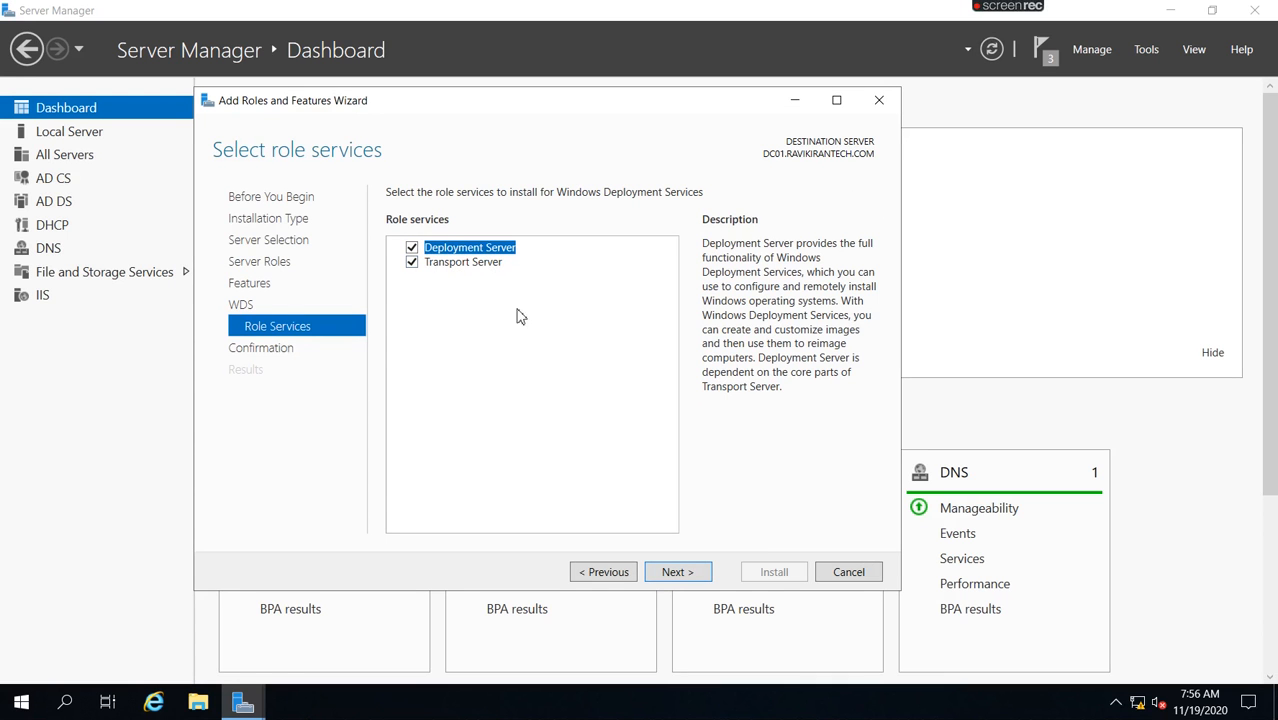
left_click(677, 573)
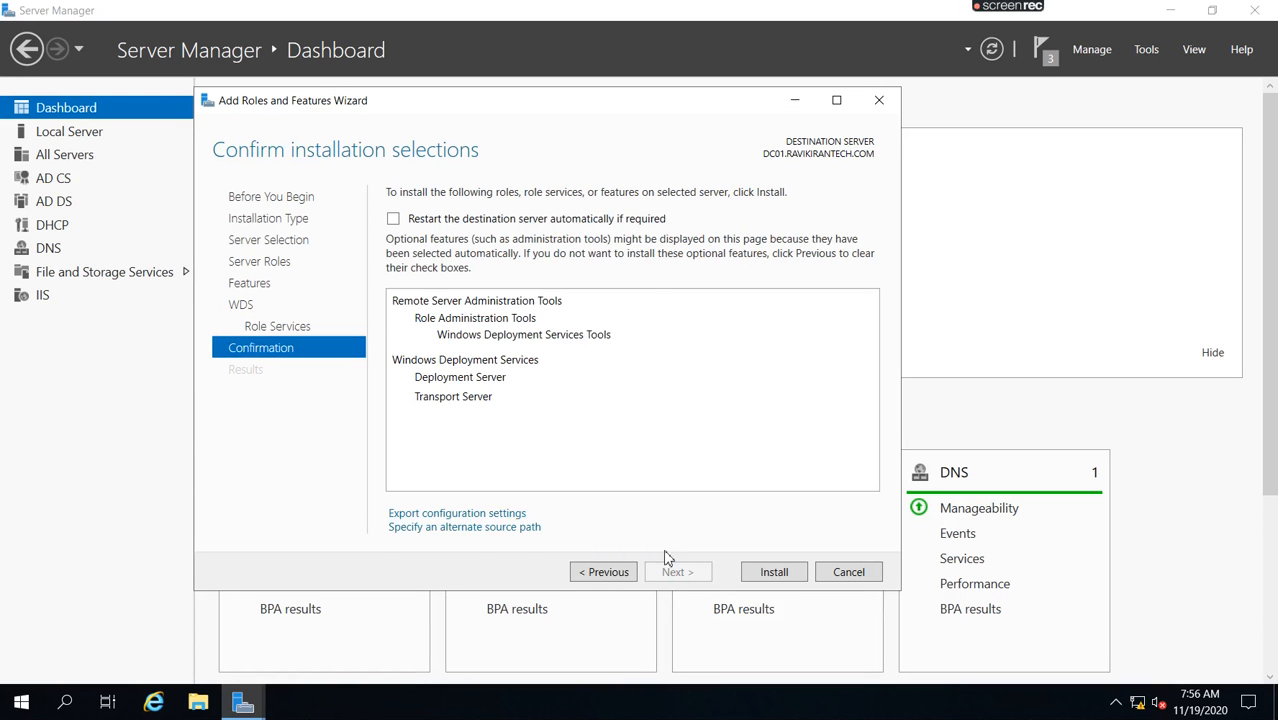
left_click(776, 580)
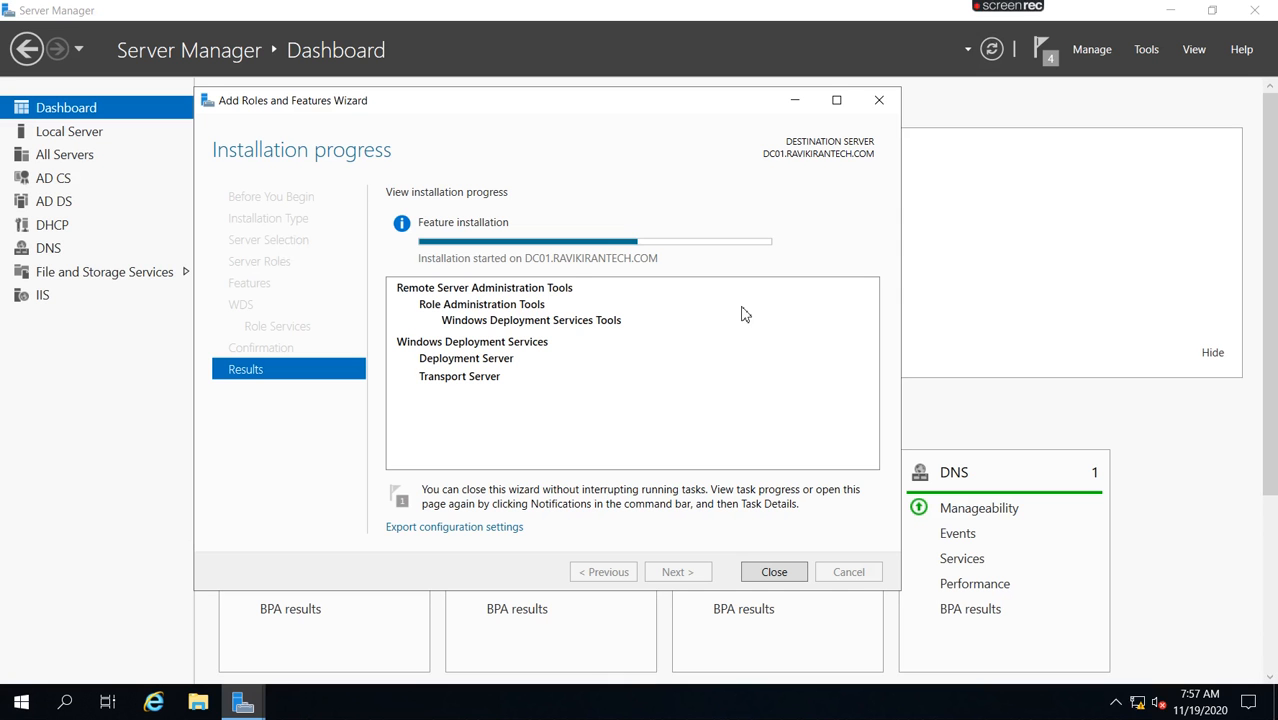
mouse_move(1025, 12)
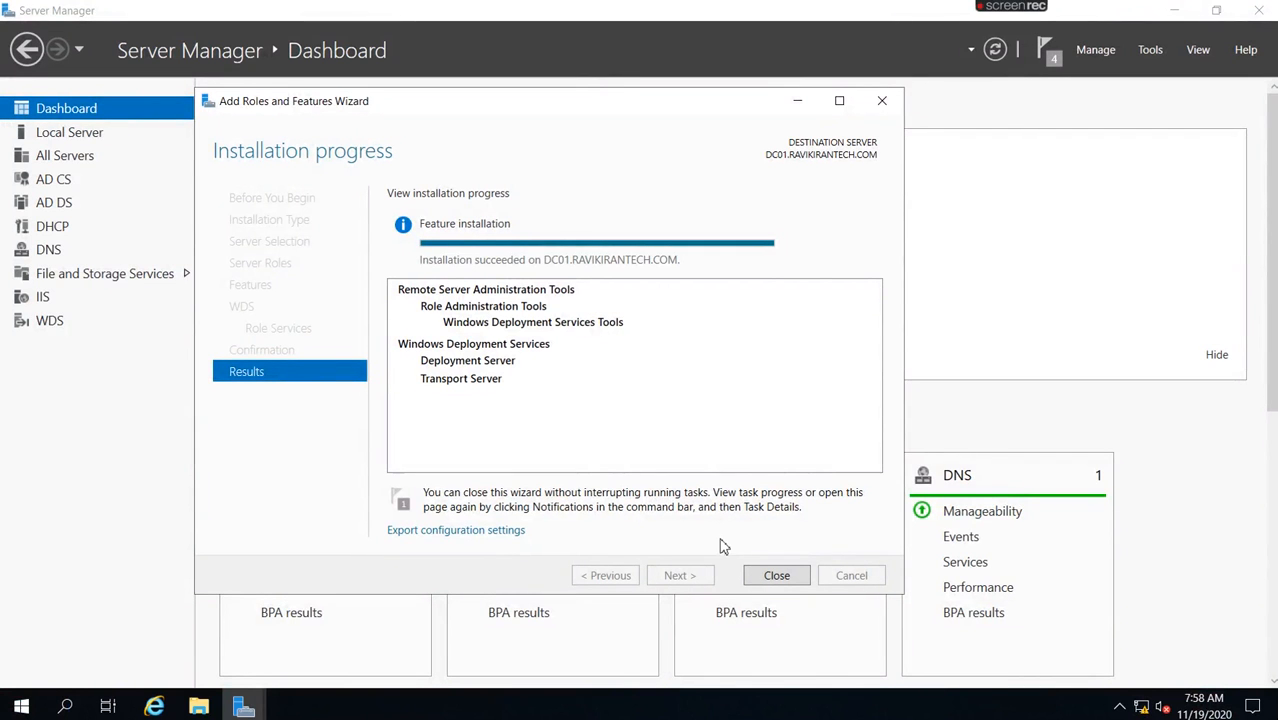
left_click(776, 577)
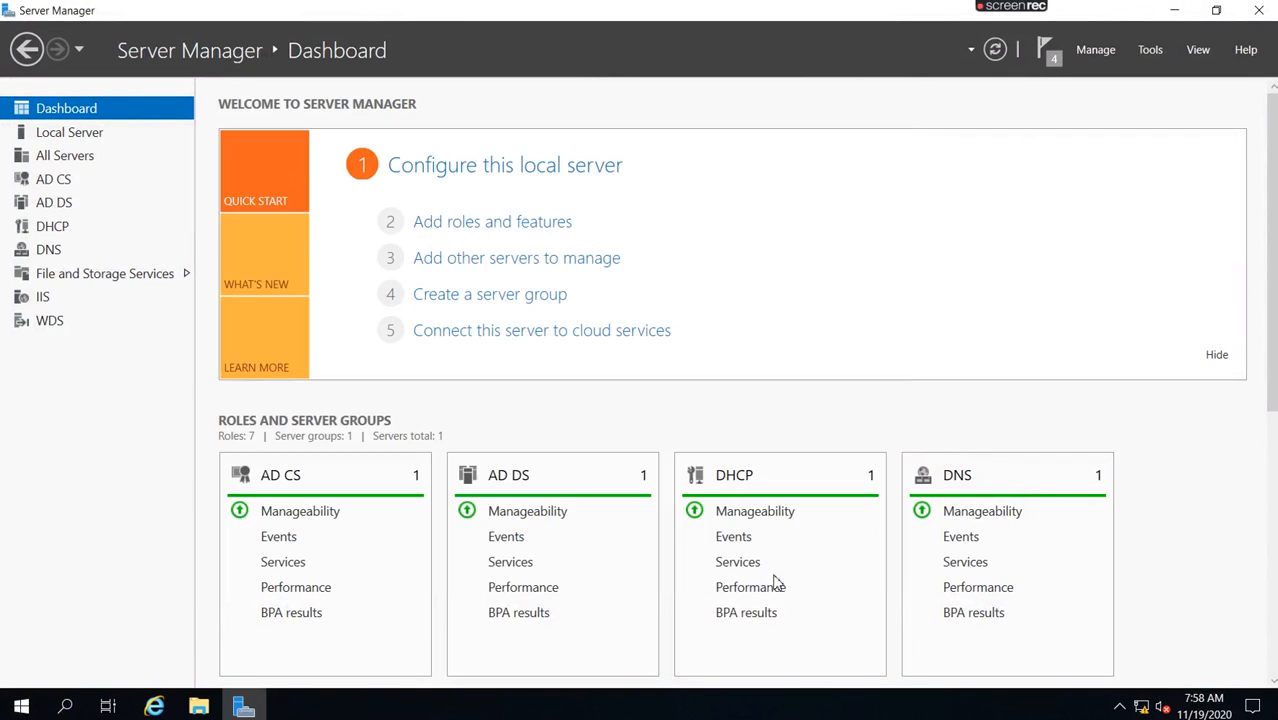
Open the Windows Deployment Services console and select the DC01 server under Servers
left_click(1151, 49)
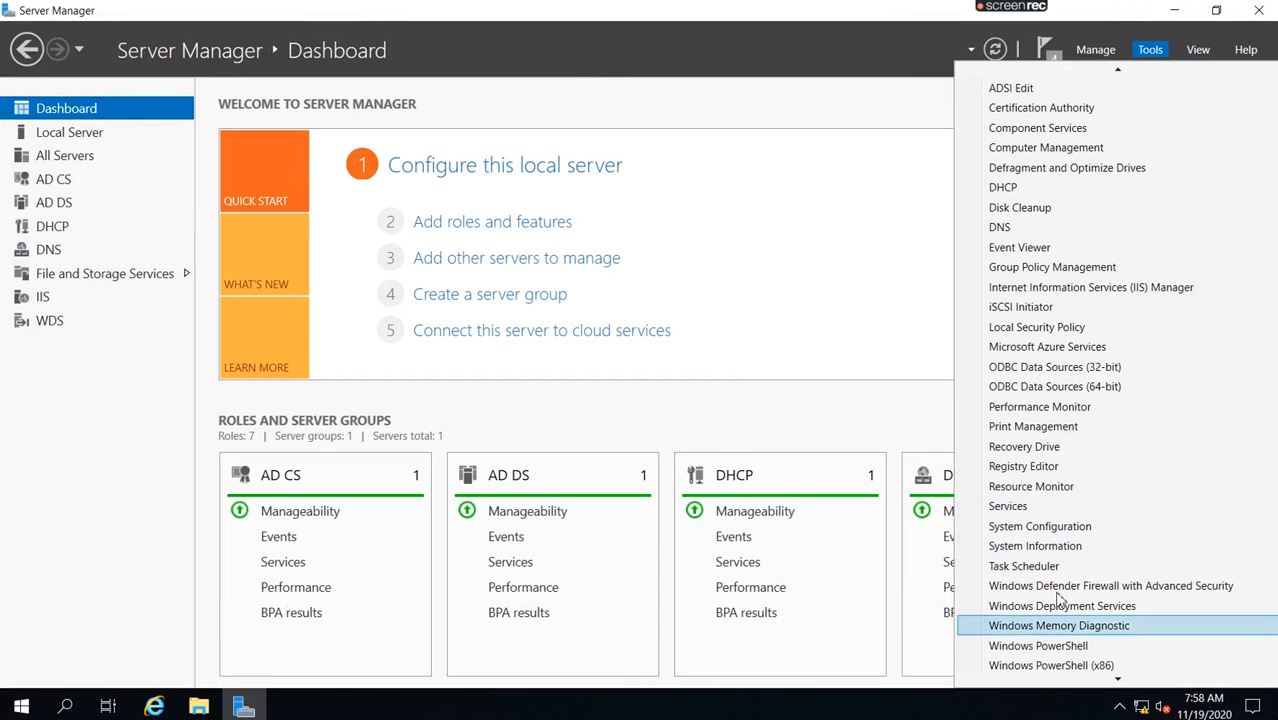
scroll(1055, 598, "down", 1)
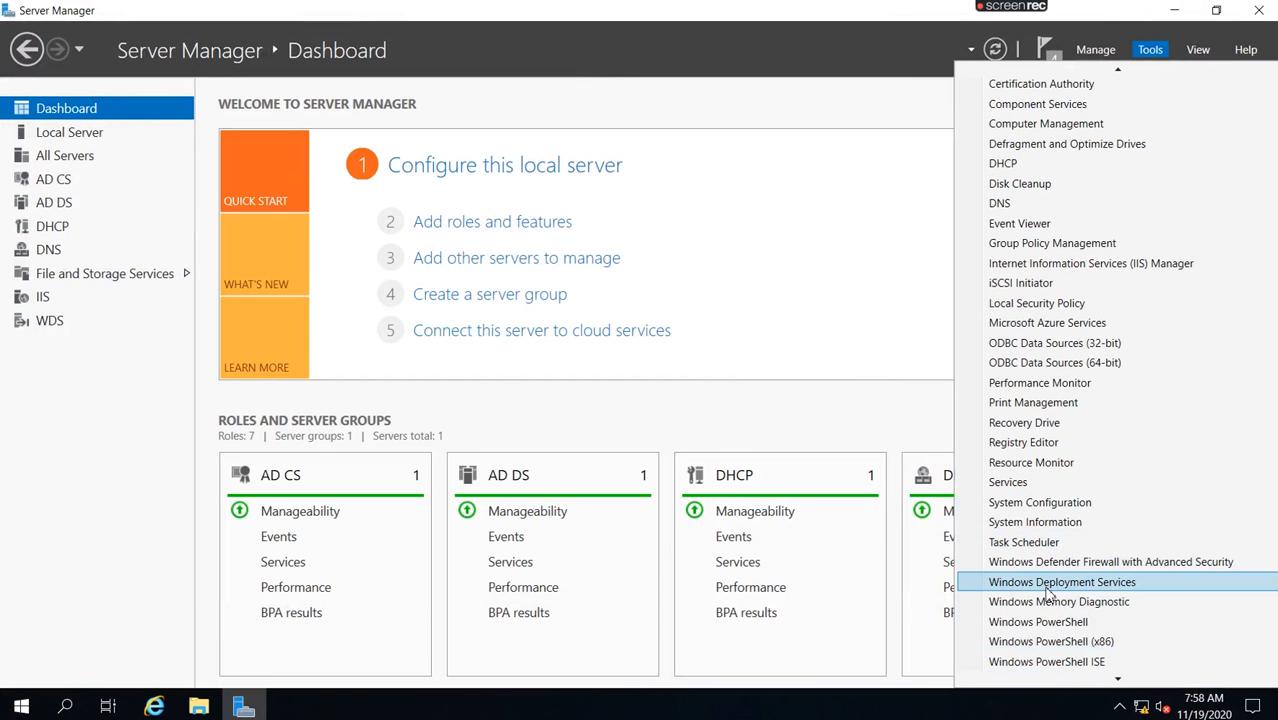
left_click(1047, 592)
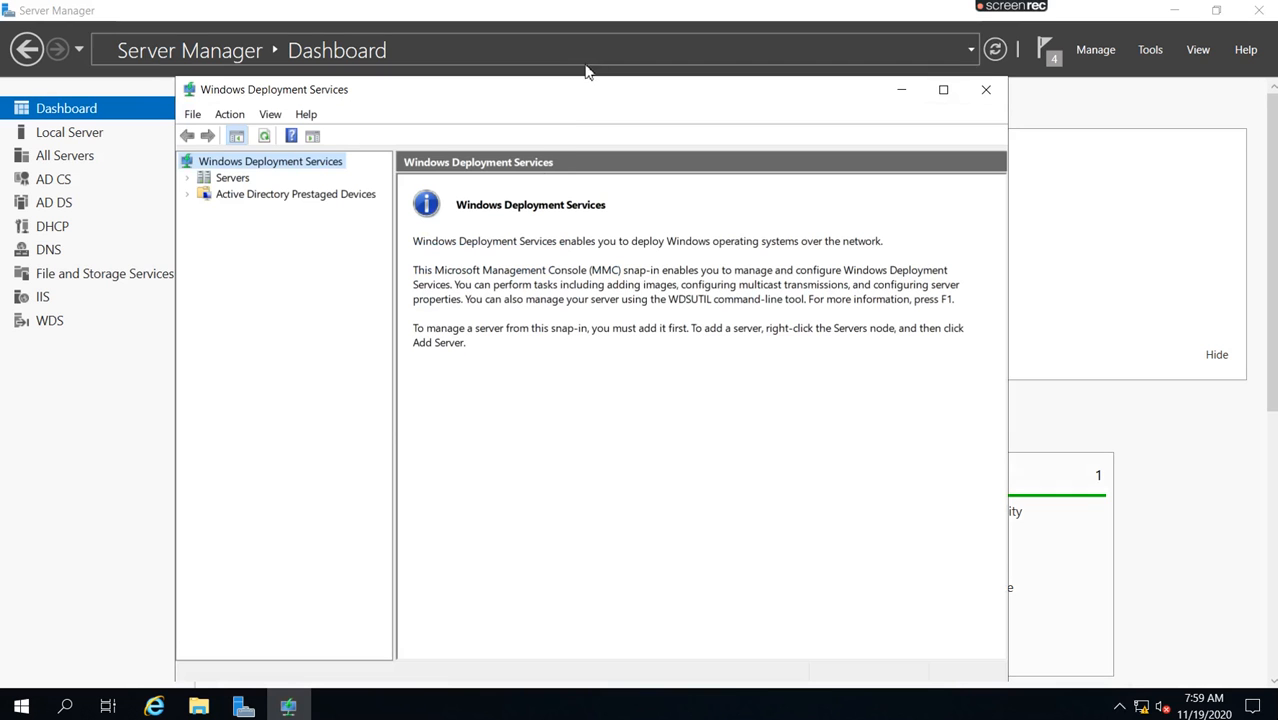
left_click_drag(586, 92, 618, 62)
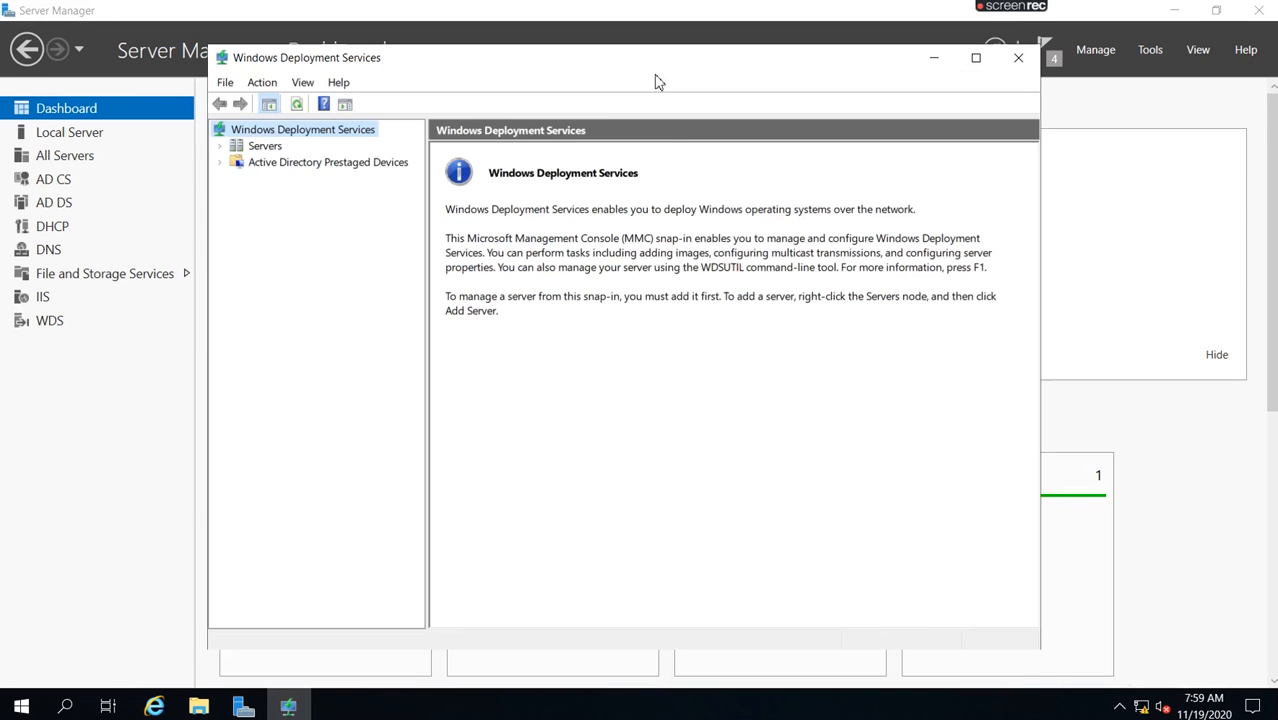
left_click(221, 146)
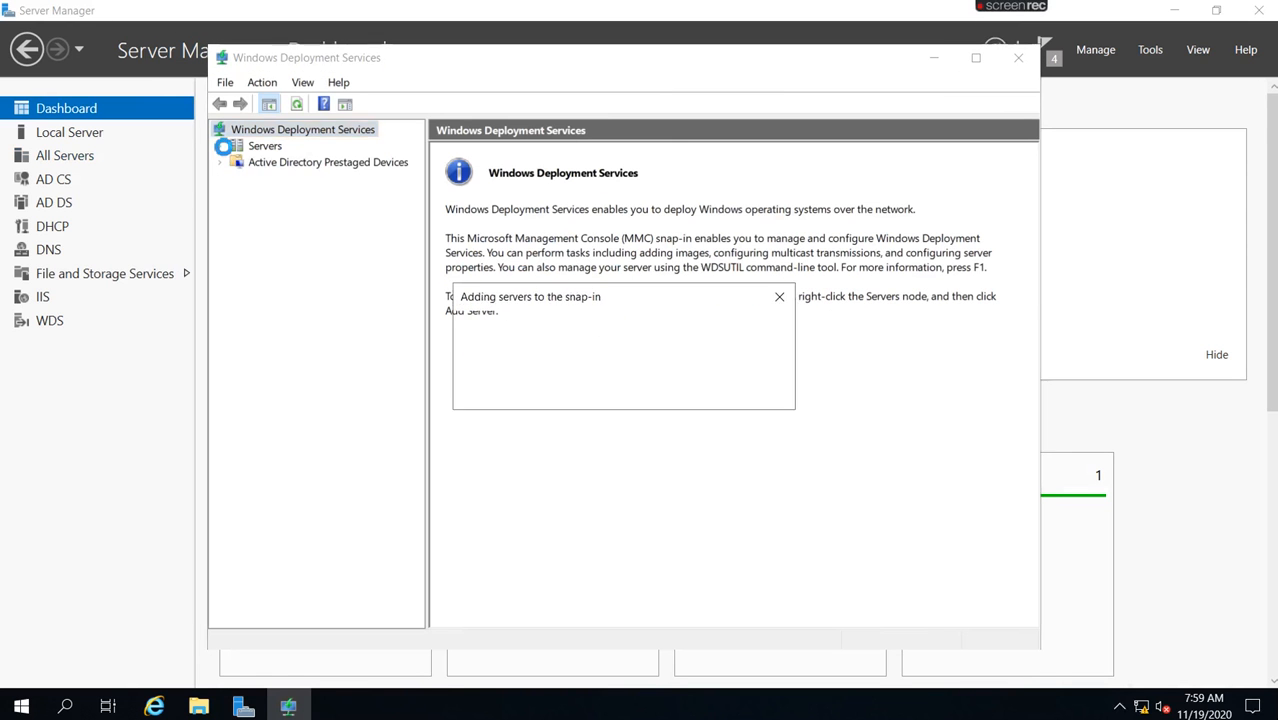
left_click(285, 165)
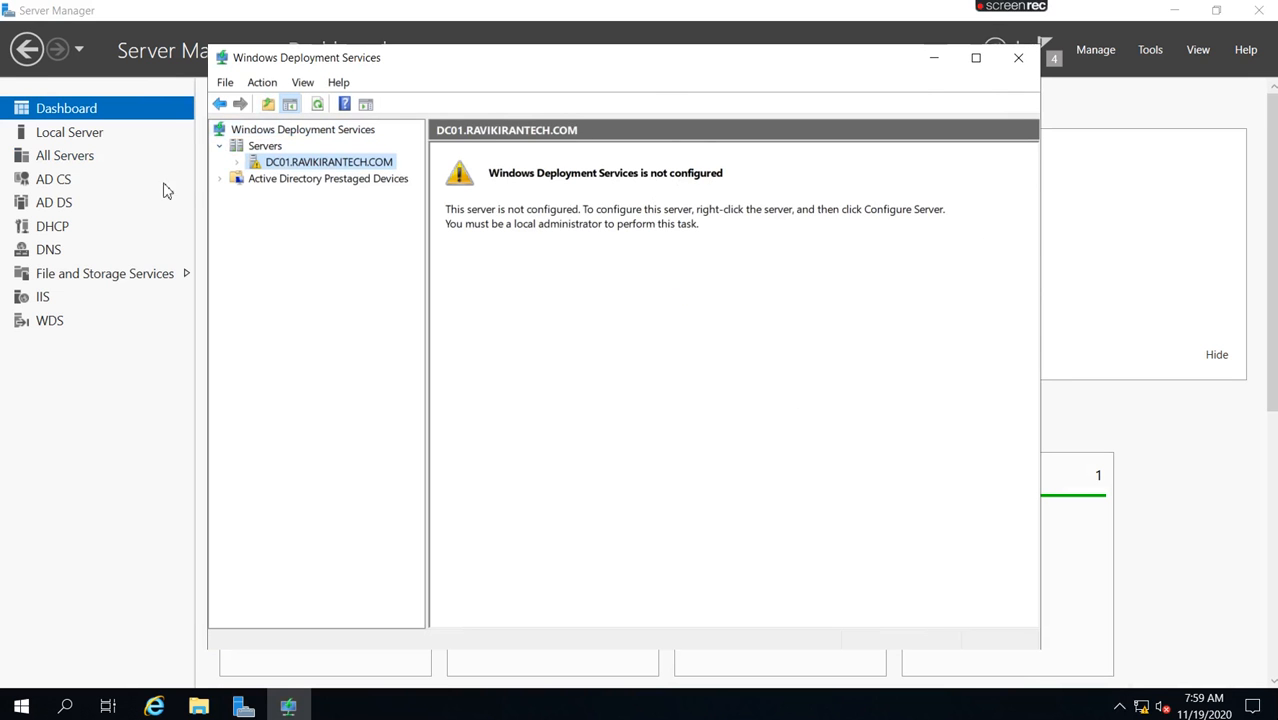
Configure the DC01 server as integrated with Active Directory, with remote installation folder C:\RemoteInstall and both Proxy DHCP options kept enabled
right_click(281, 167)
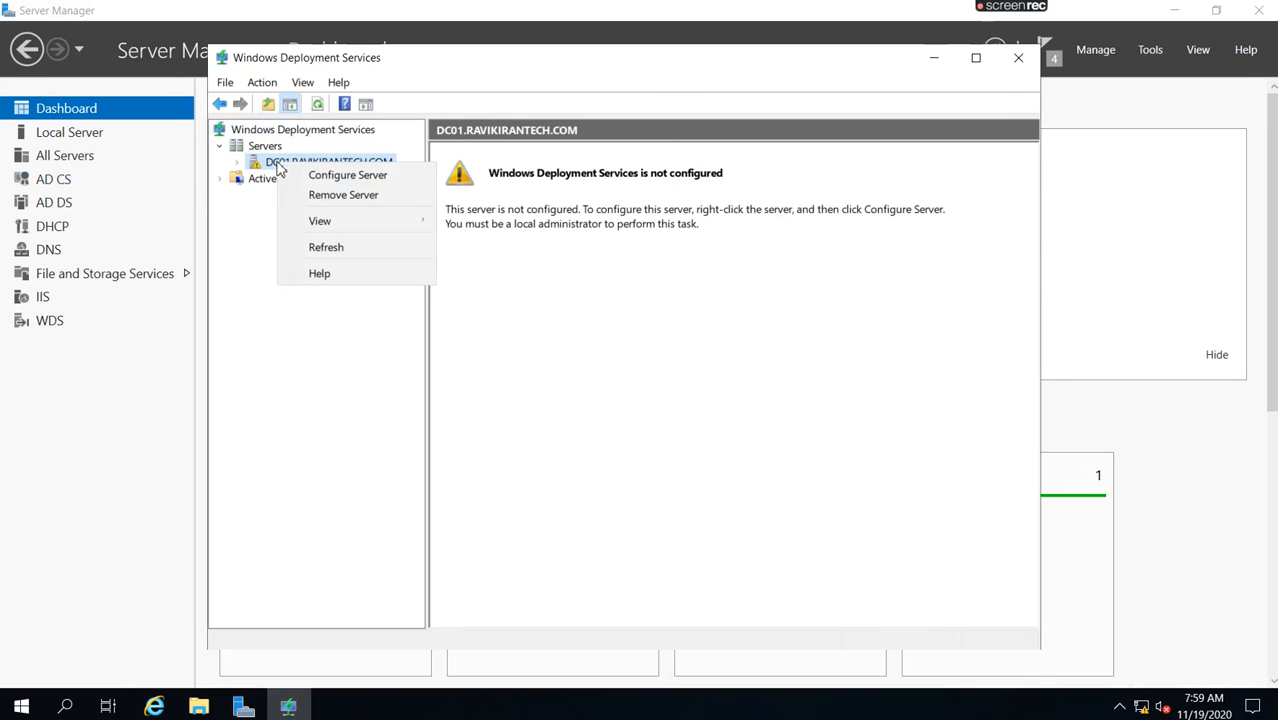
left_click(334, 178)
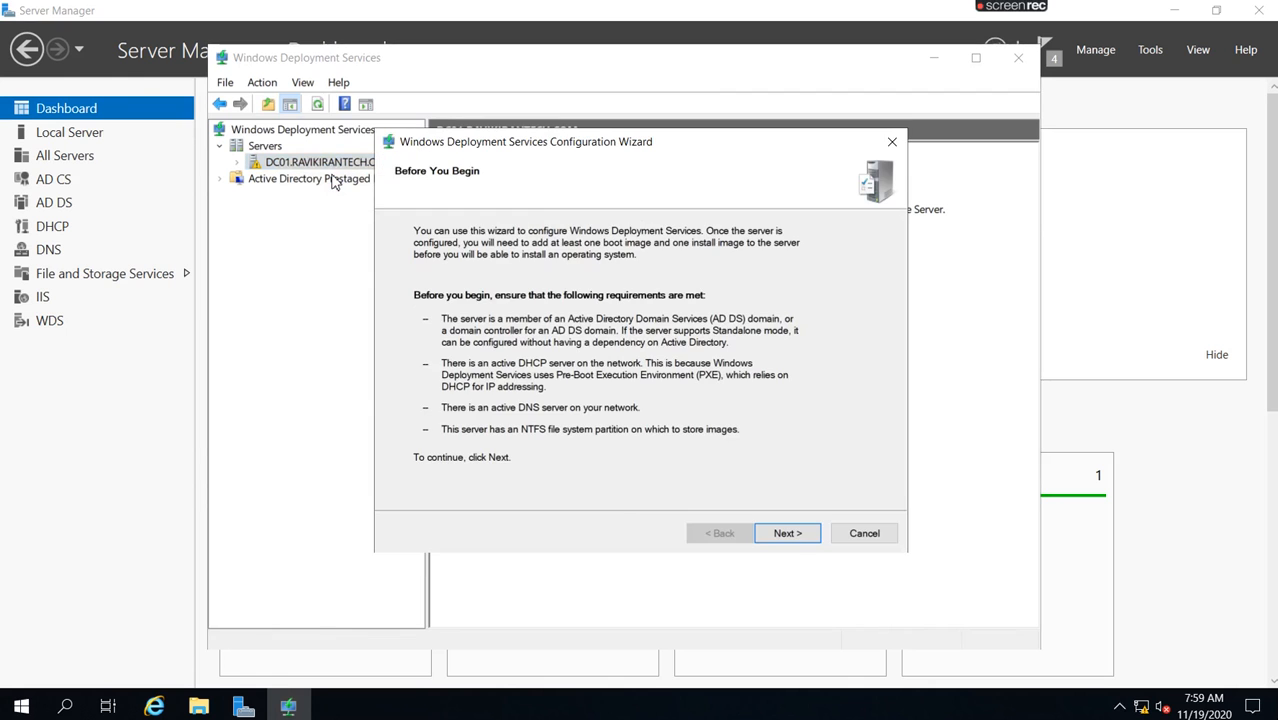
left_click(786, 534)
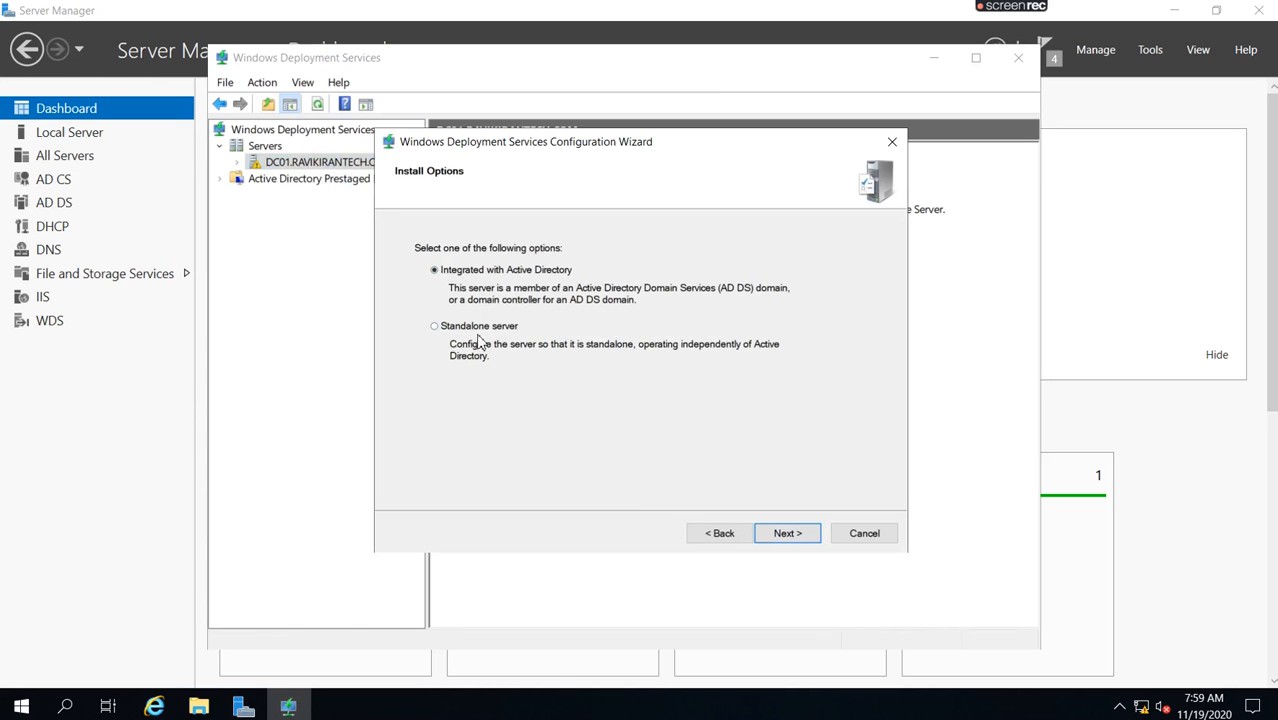
left_click(785, 533)
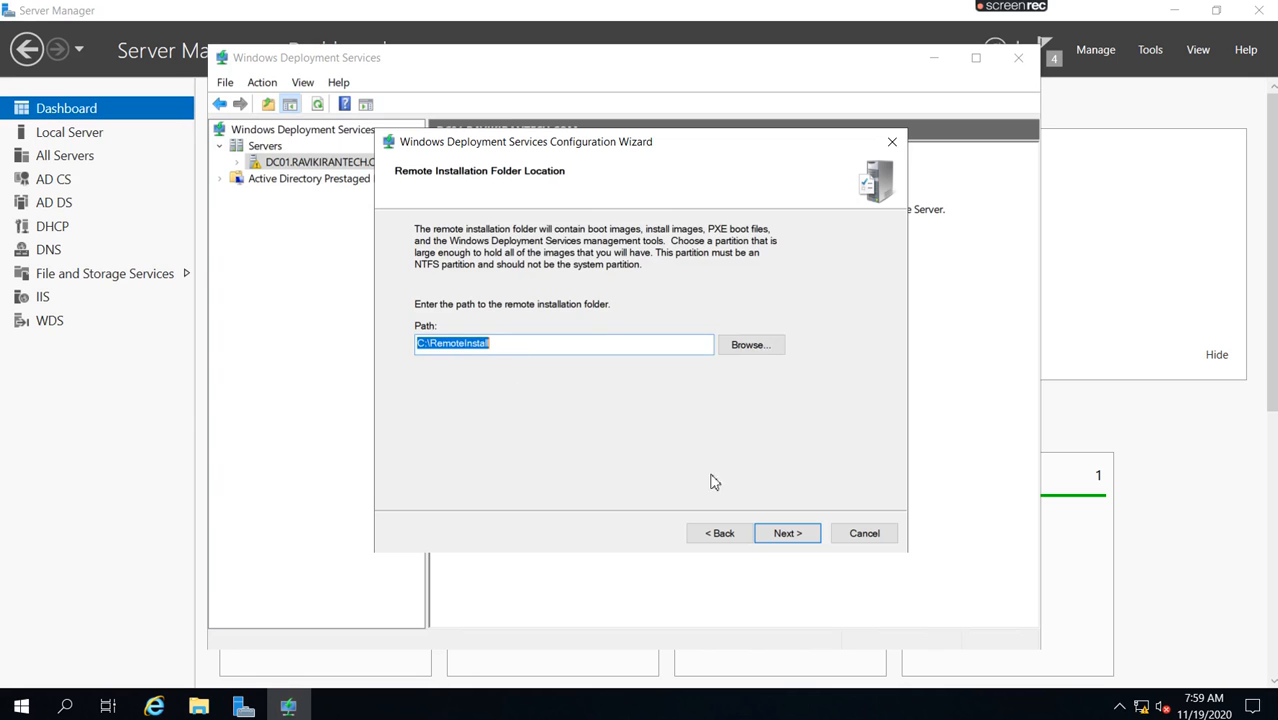
left_click(785, 537)
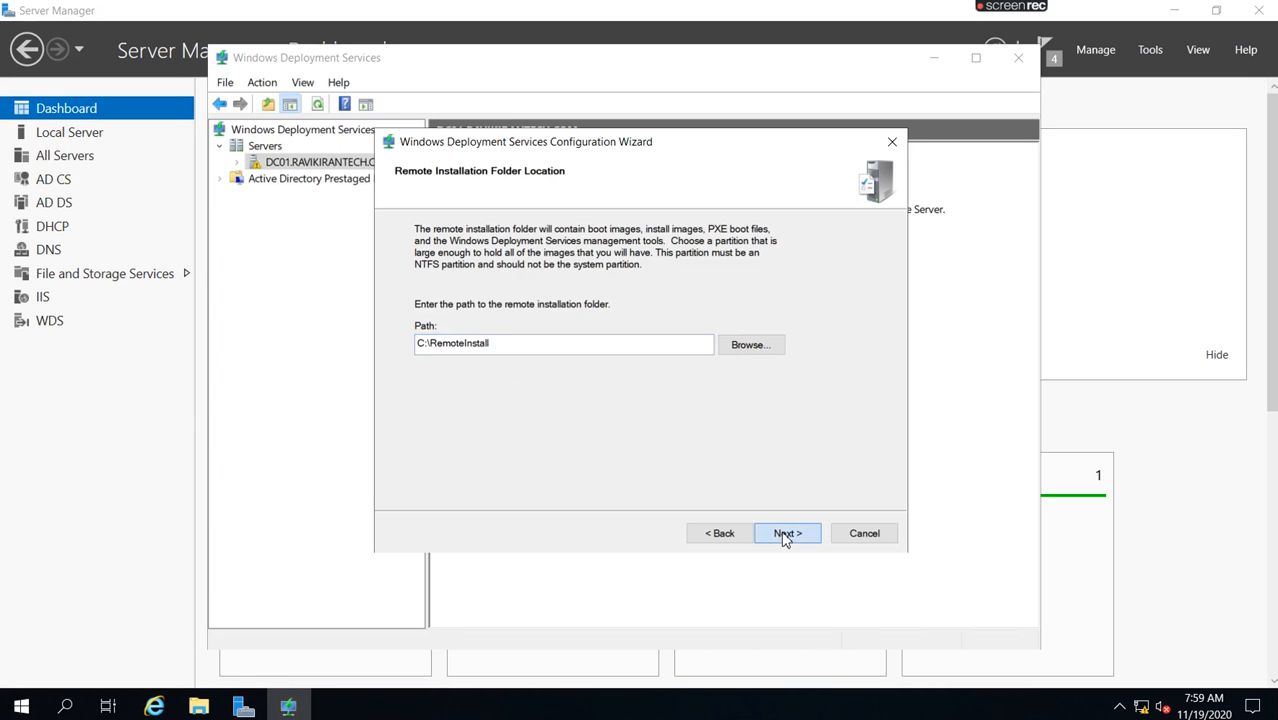
left_click(694, 414)
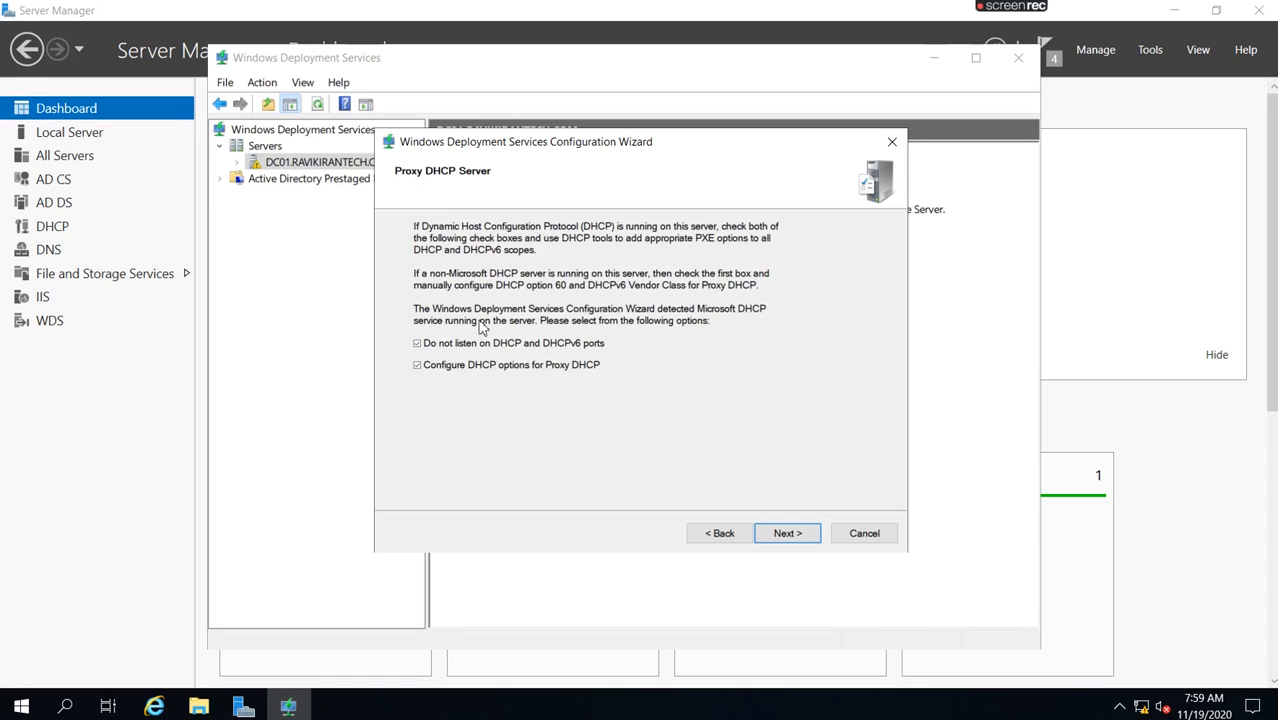
left_click(787, 535)
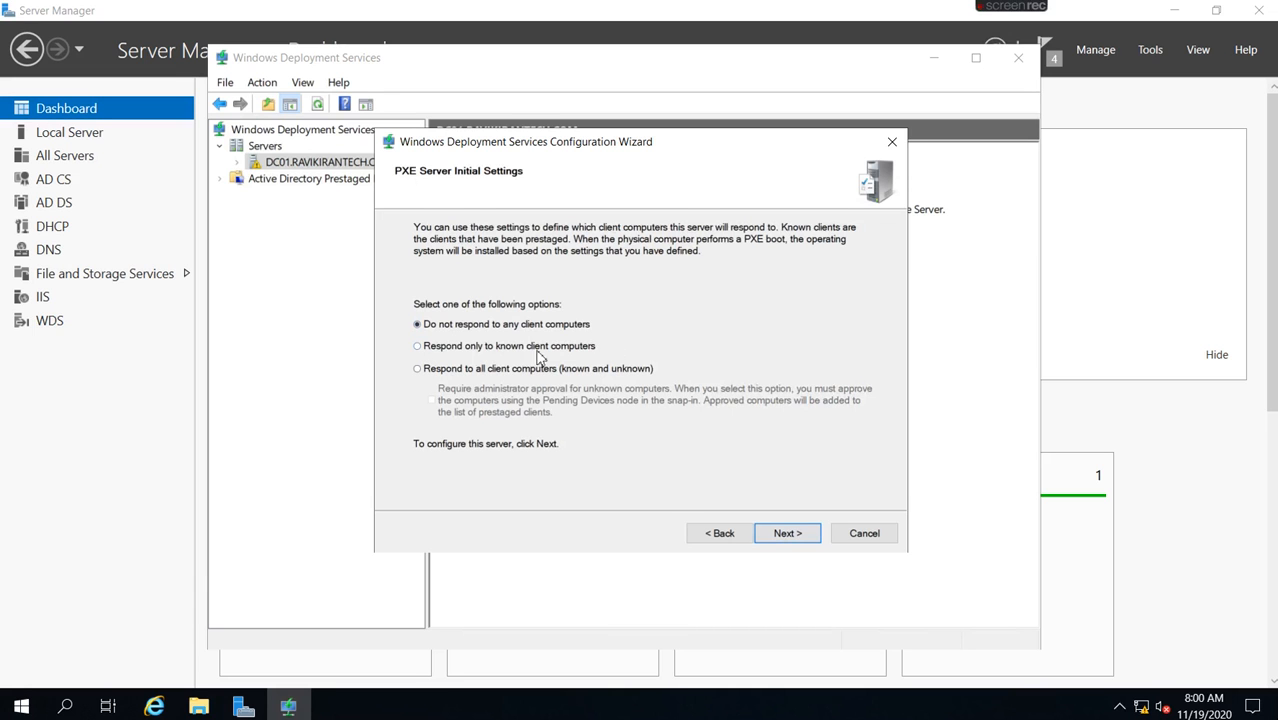
Set the PXE server to respond to all client computers, known and unknown, and complete the server configuration
left_click(421, 369)
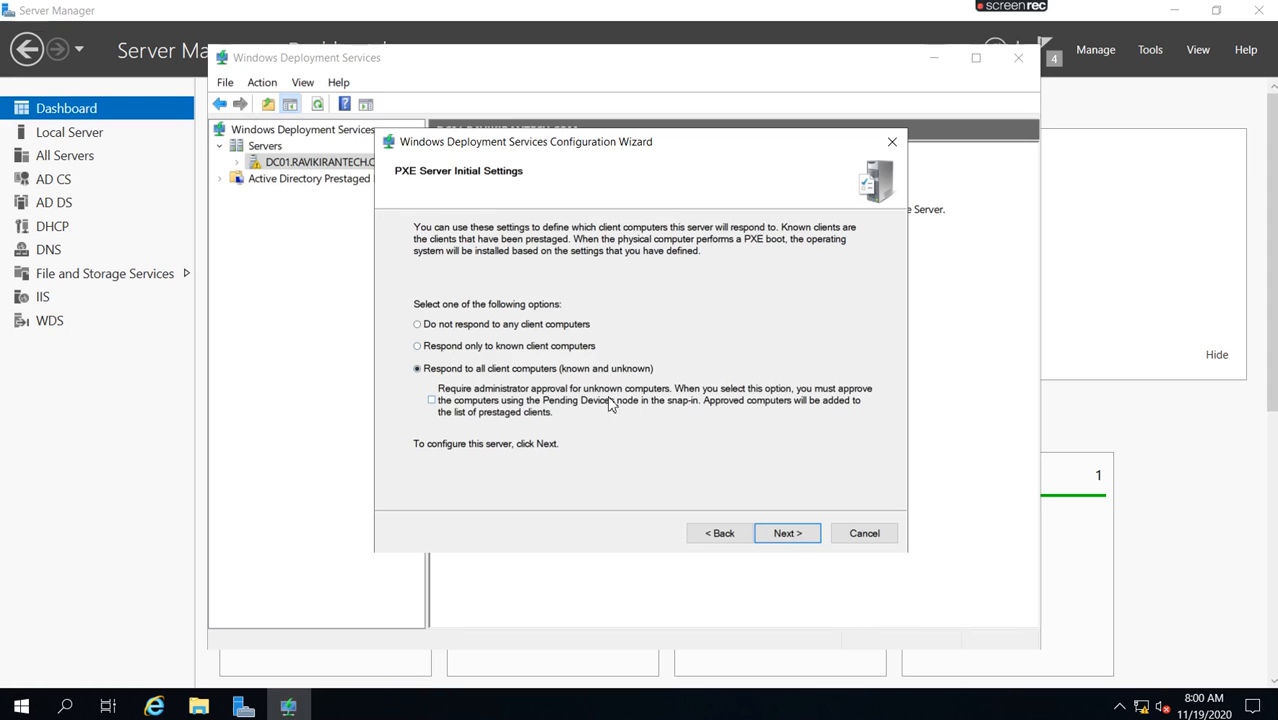
left_click(432, 402)
left_click(432, 401)
left_click(785, 534)
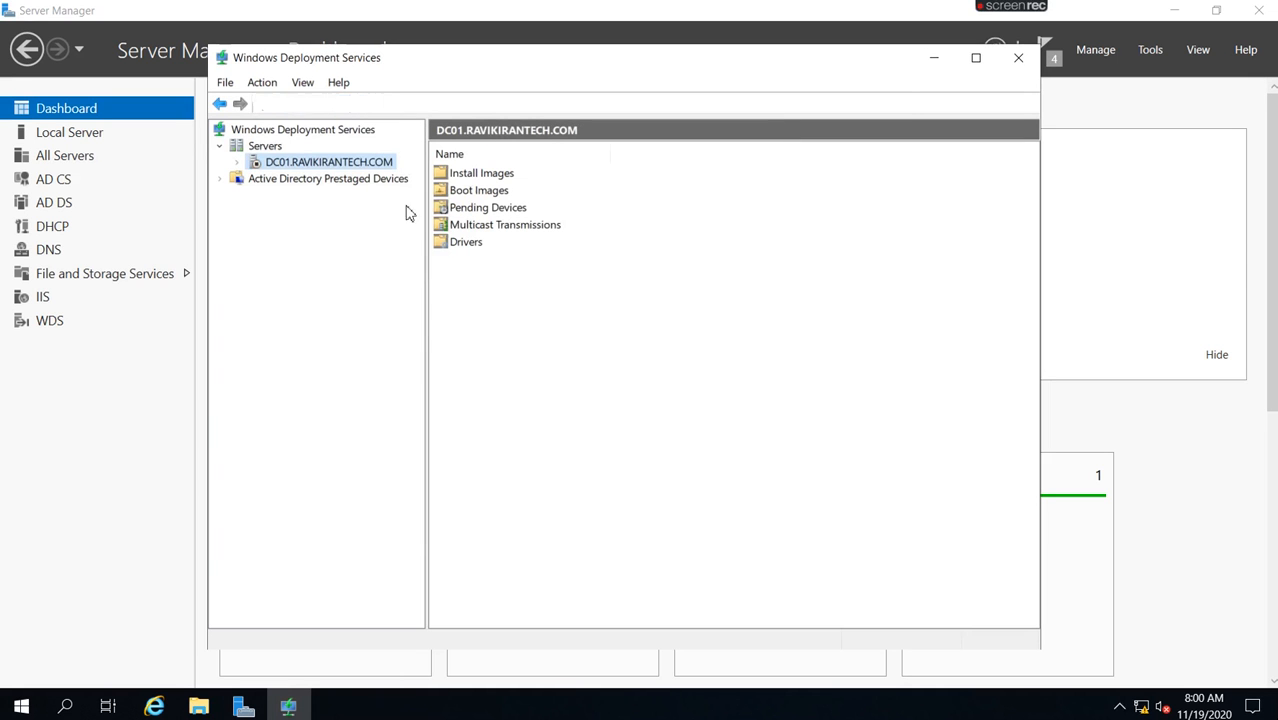
Expand the DC01 server to examine its install image, boot image, pending device, multicast and driver folders
left_click(237, 164)
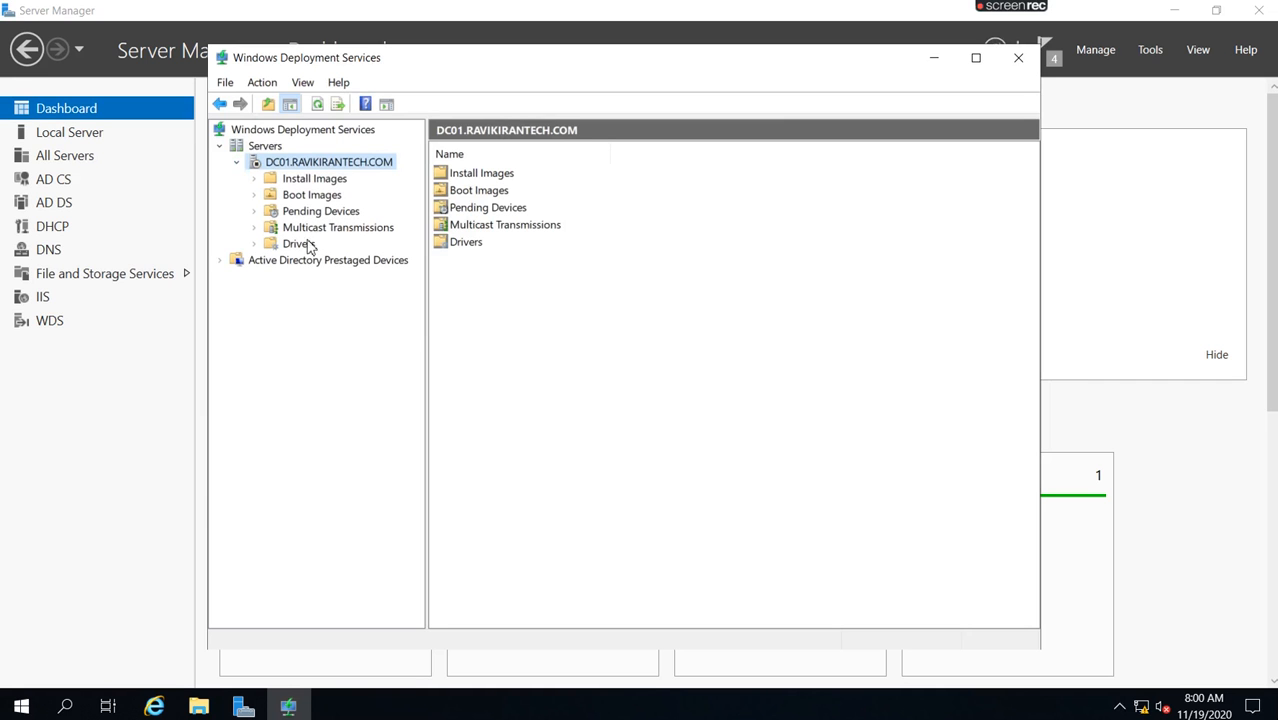
right_click(296, 172)
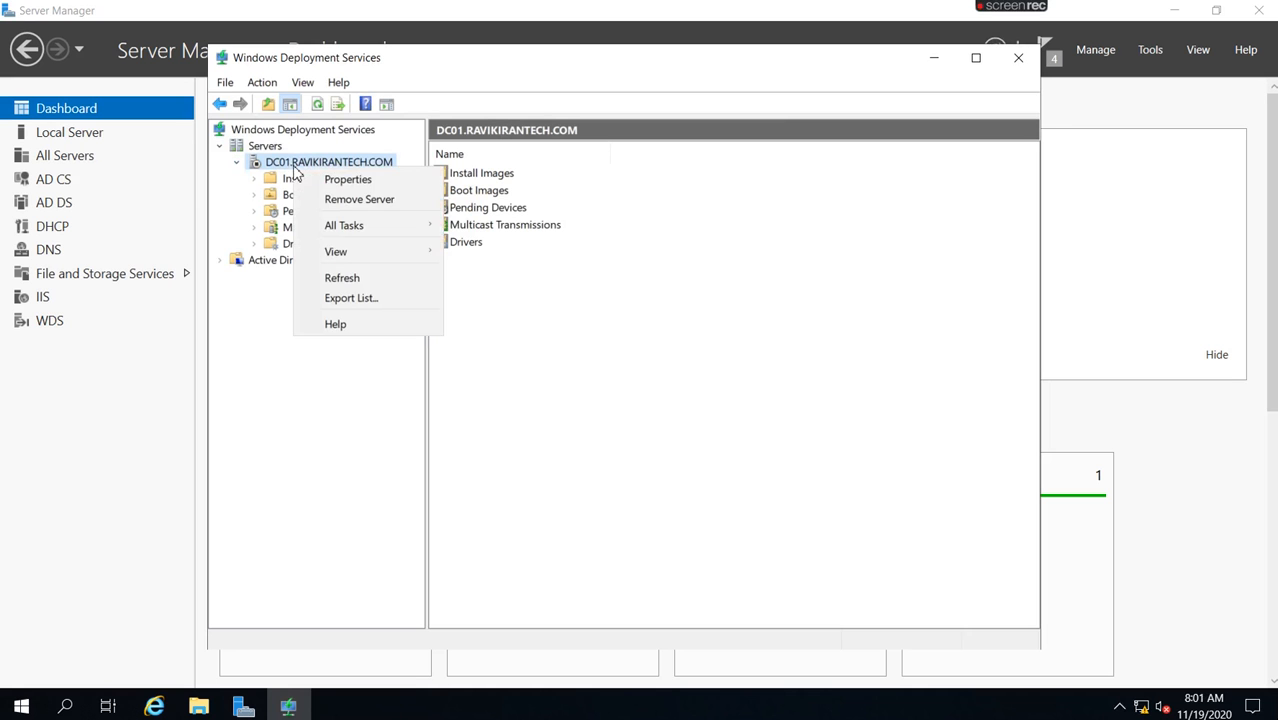
left_click(316, 108)
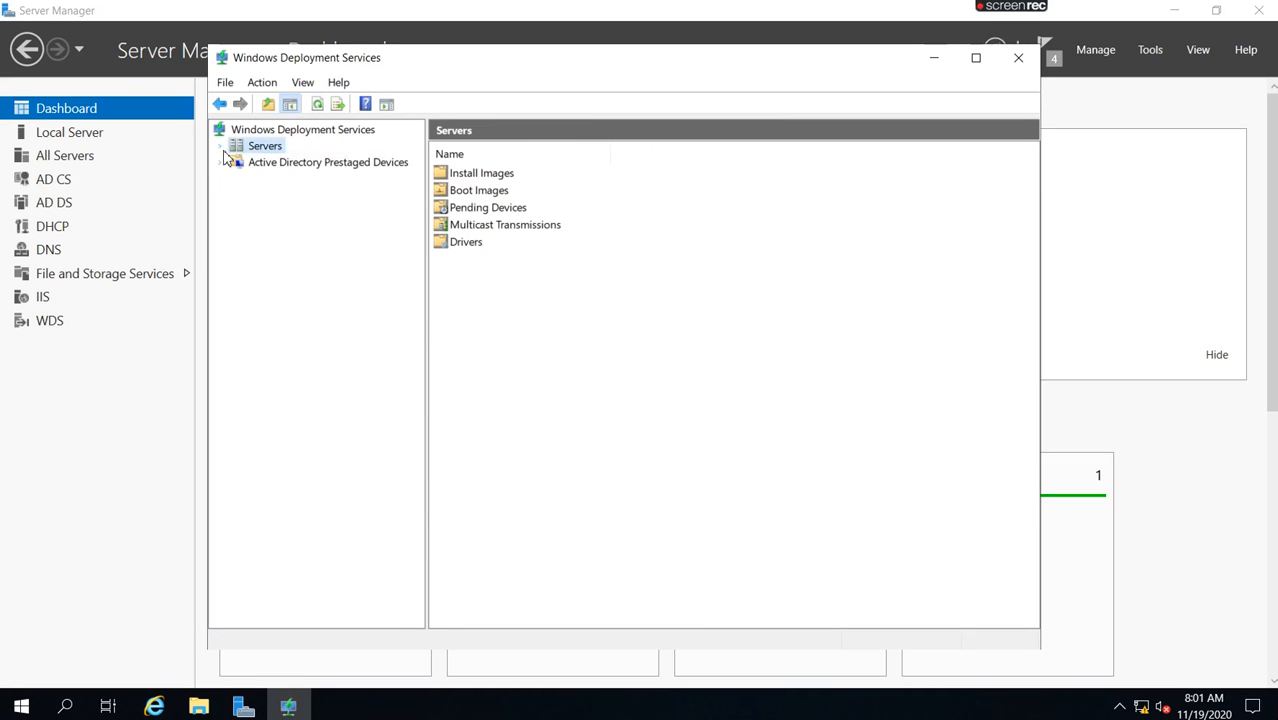
left_click(288, 177)
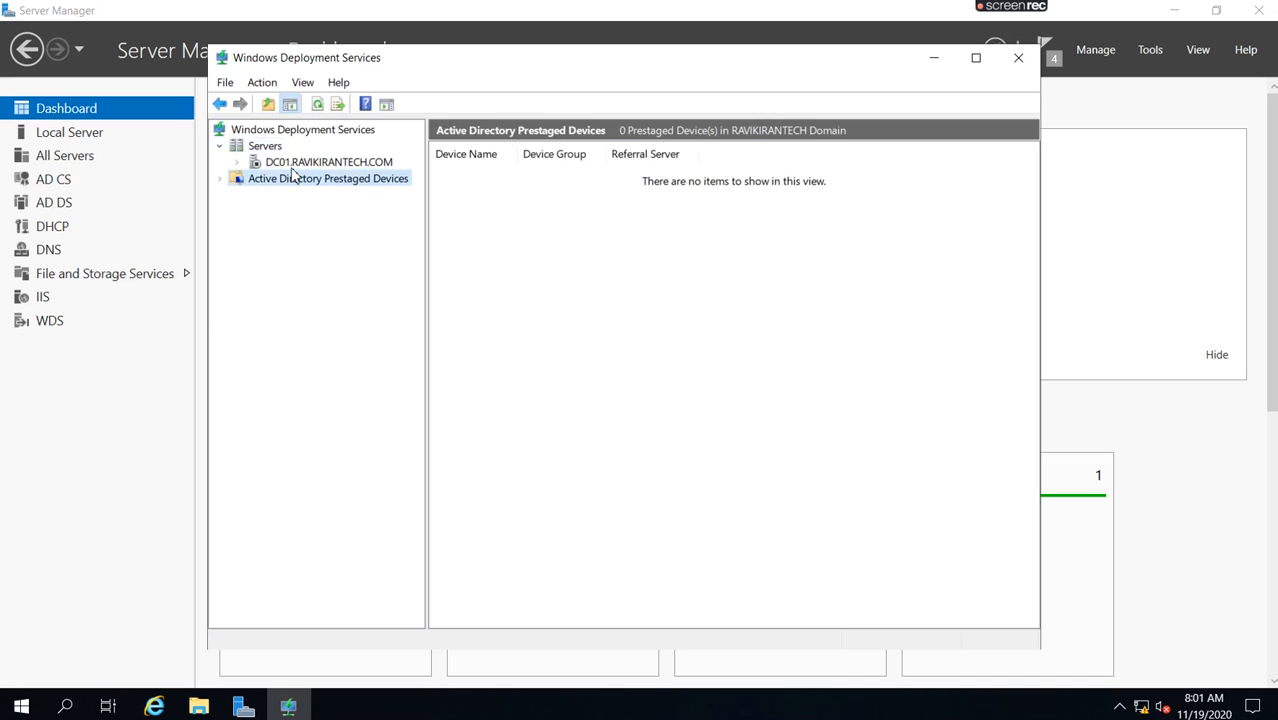
left_click(286, 164)
double_click(253, 164)
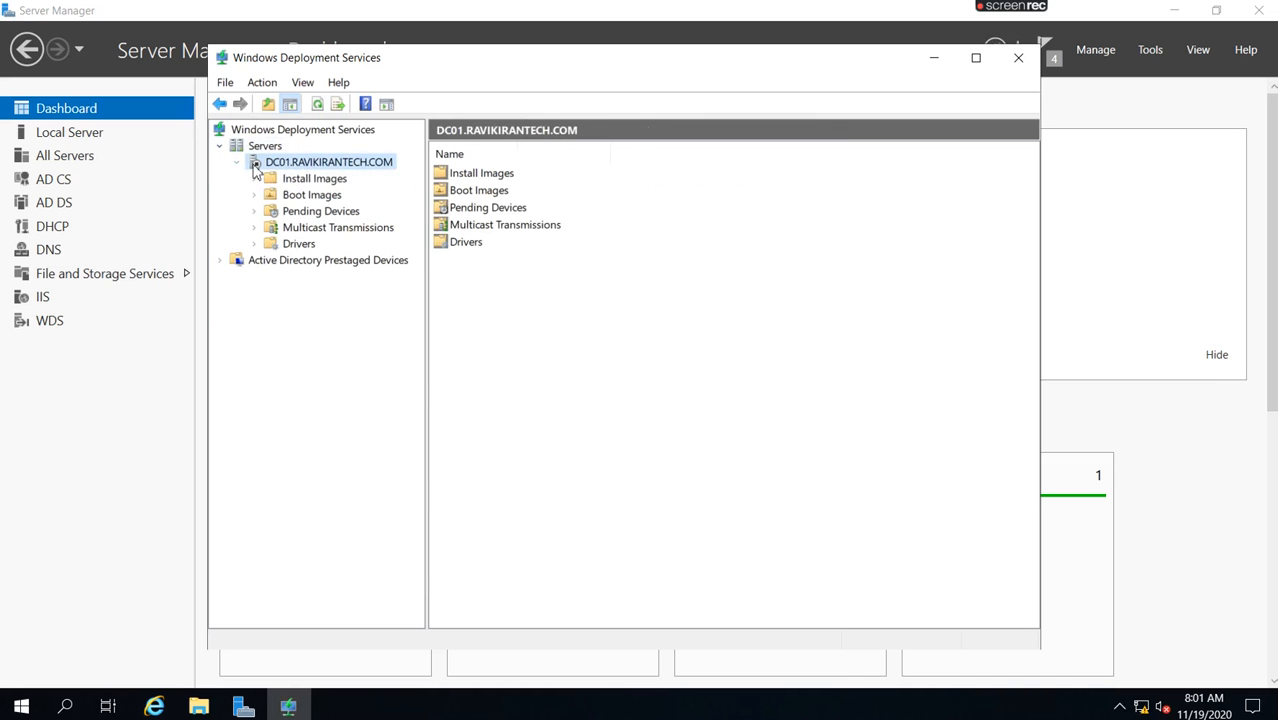
Open the properties of the DC01 deployment server
left_click(288, 178)
left_click(302, 163)
left_click(316, 177)
left_click(309, 162)
right_click(312, 166)
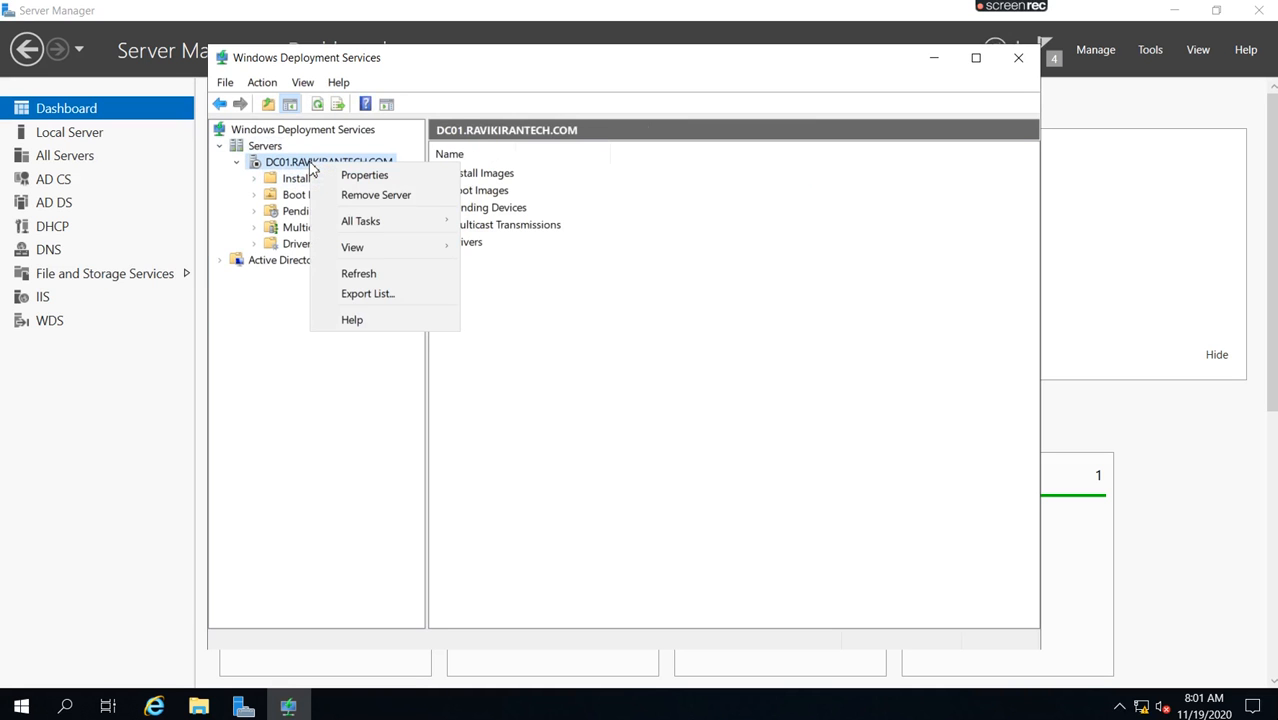
left_click(360, 176)
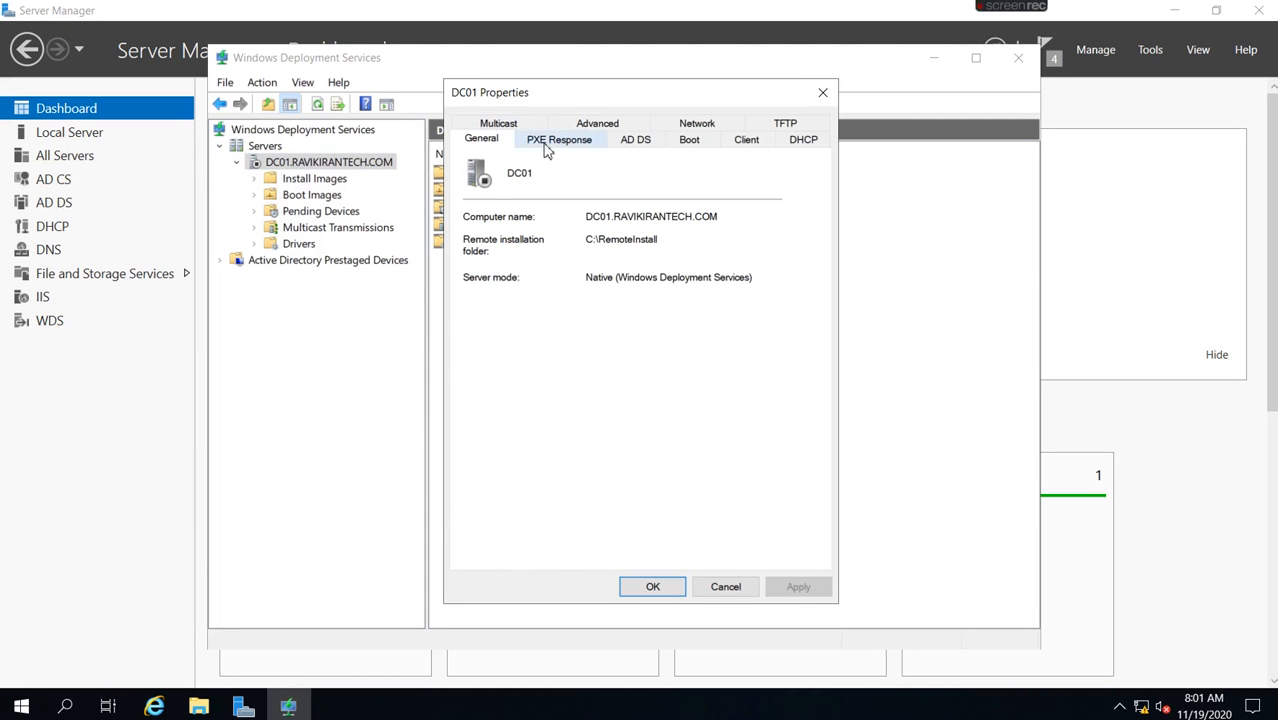
Review the server's PXE response, AD DS, boot, client, DHCP, TFTP, network and advanced settings
left_click(550, 145)
left_click(630, 142)
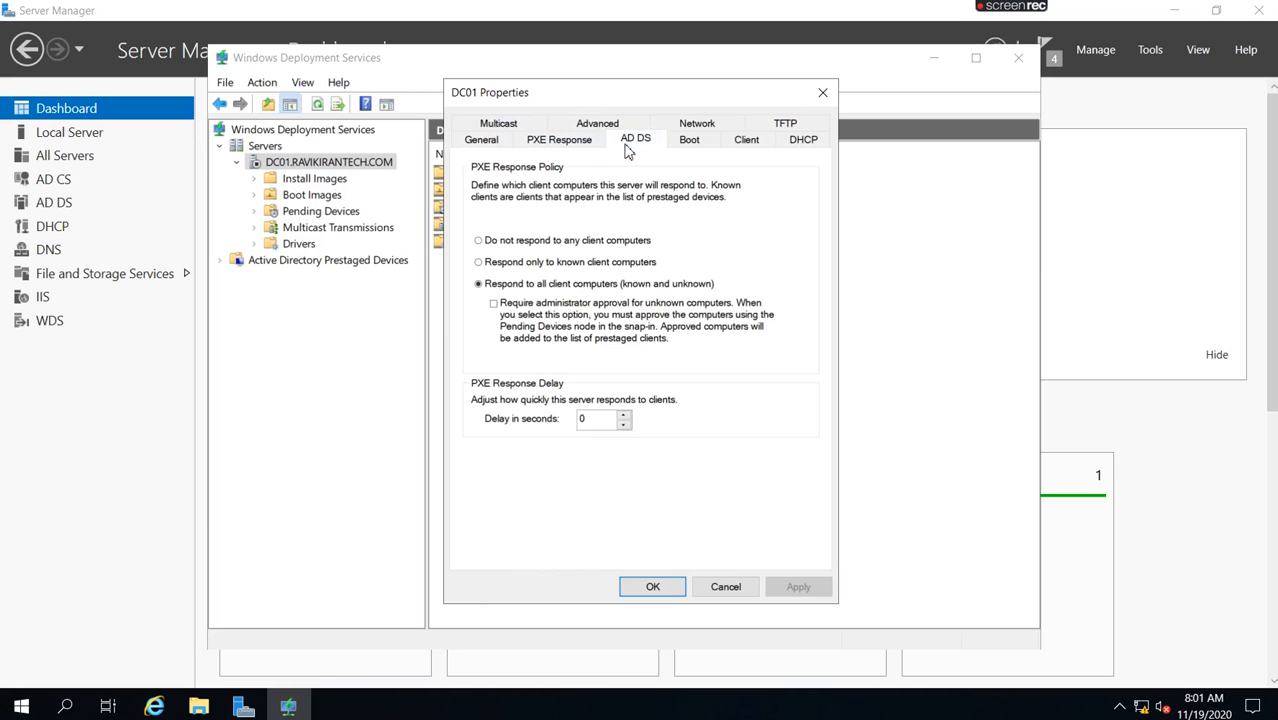
left_click(688, 140)
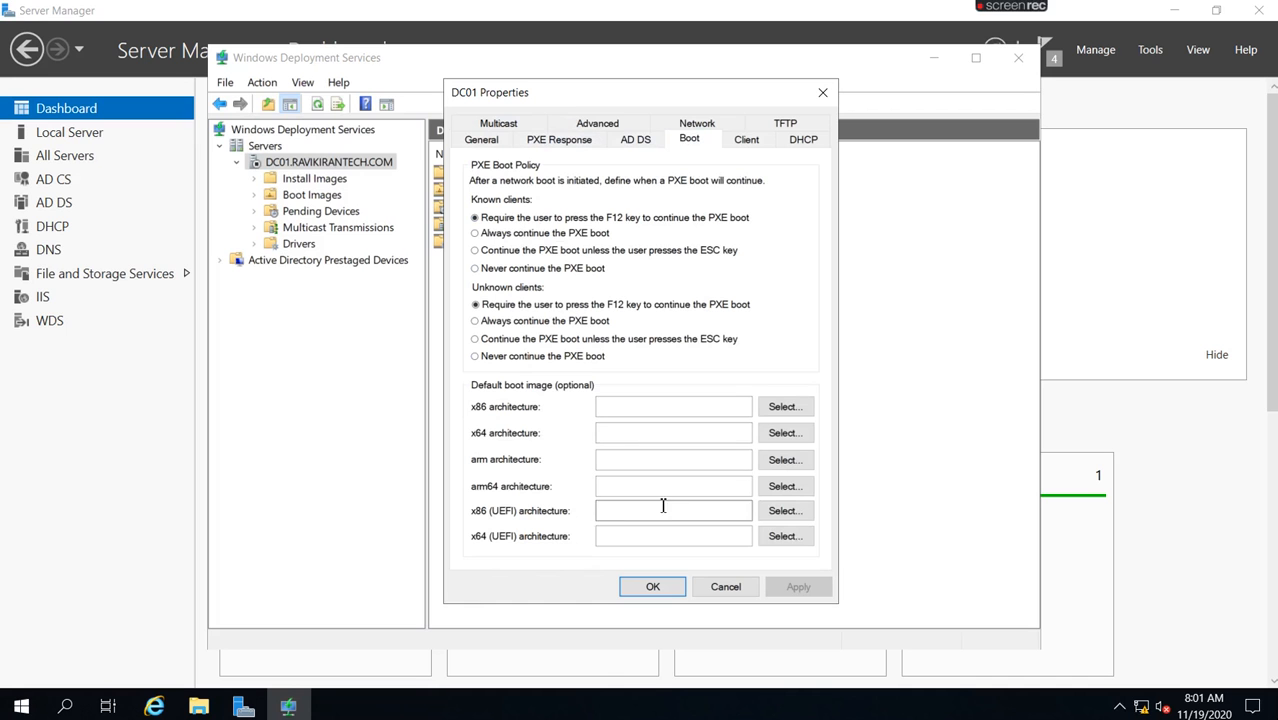
left_click(746, 139)
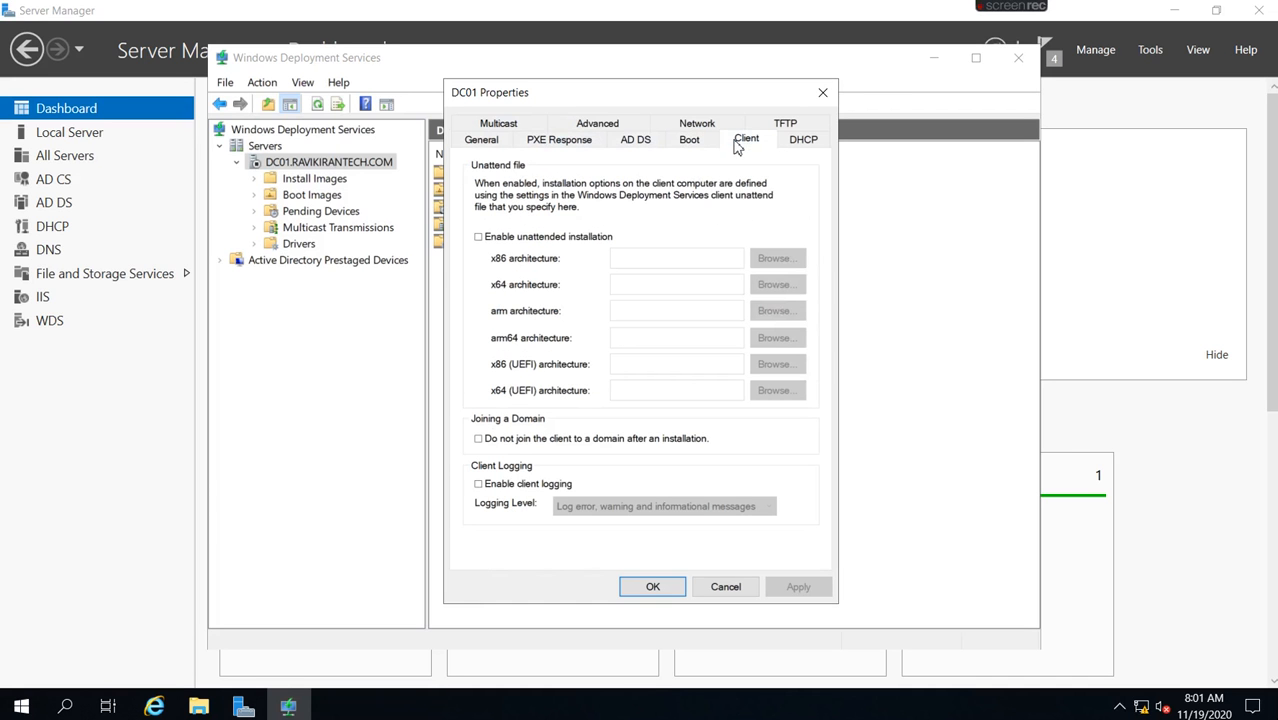
left_click(801, 143)
left_click(781, 126)
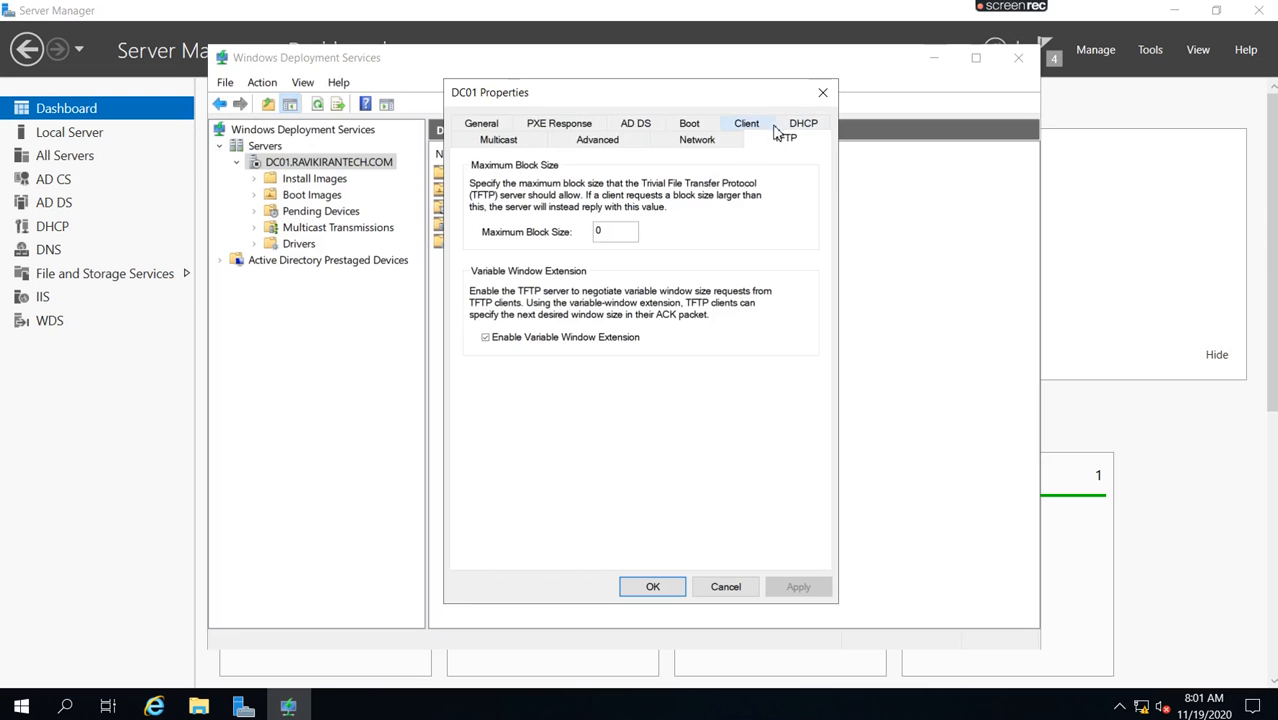
left_click(693, 142)
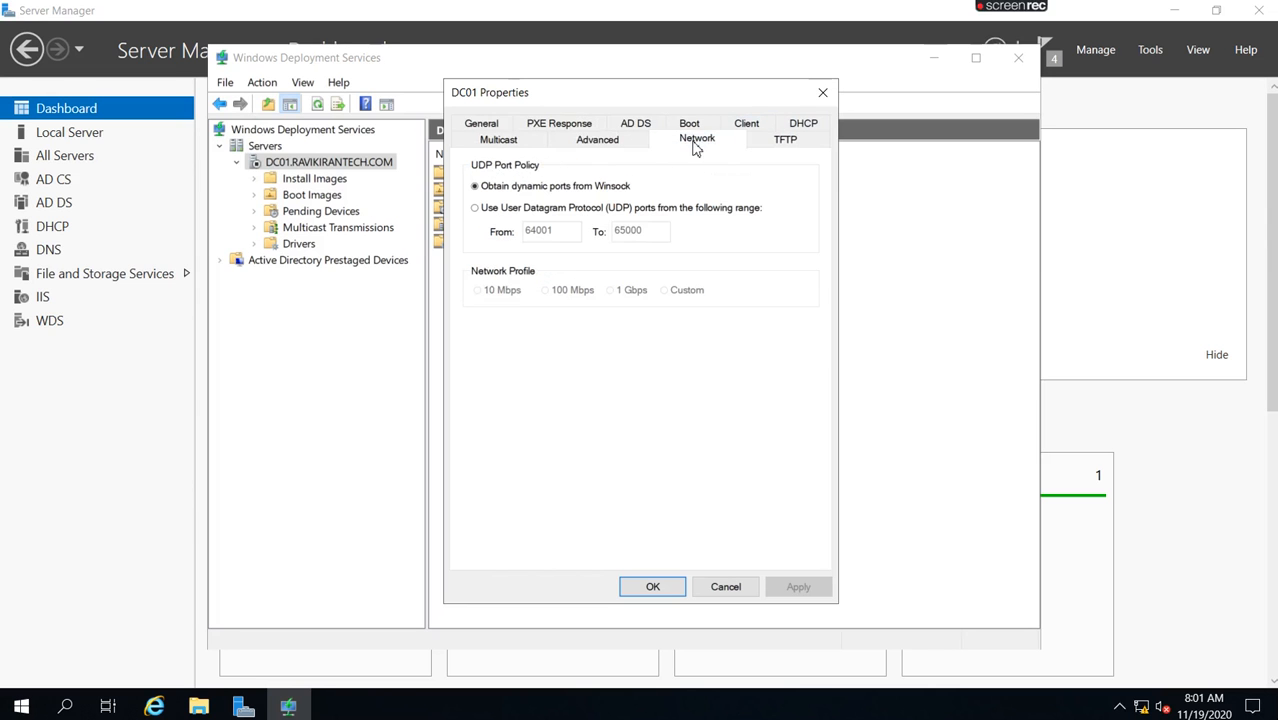
left_click(592, 143)
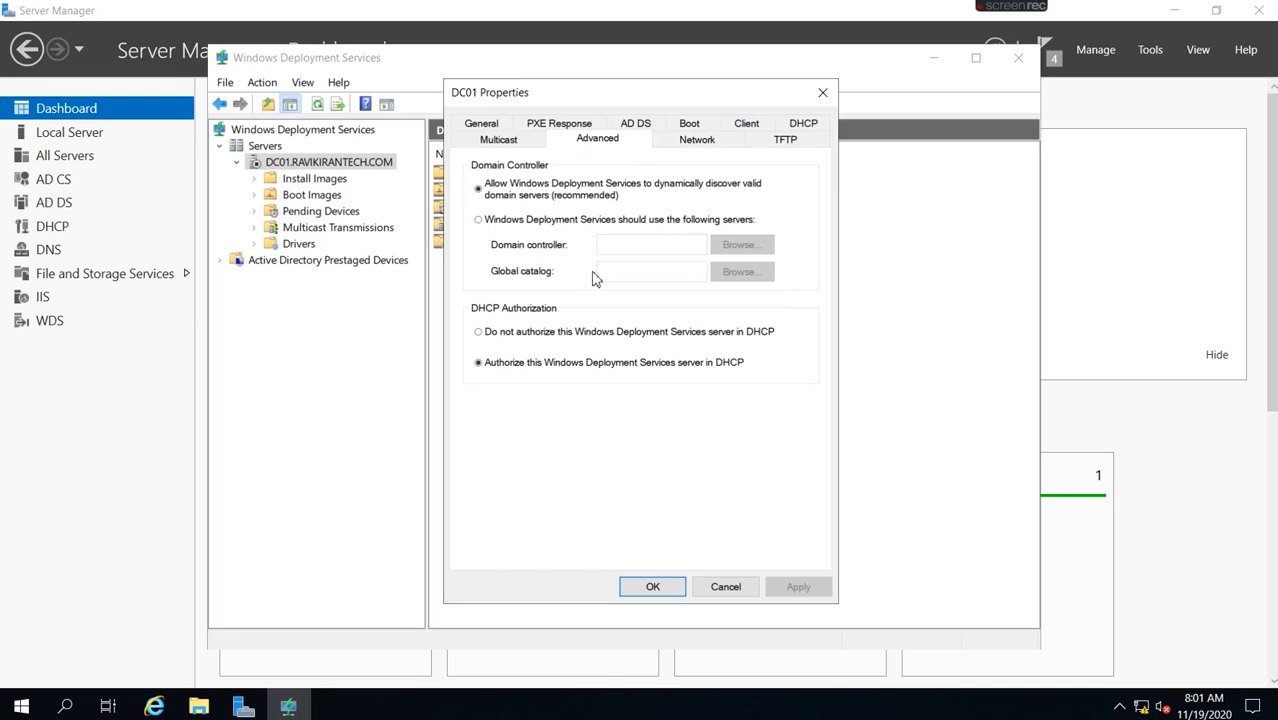
Set the server's multicast IP addressing to obtain addresses from DHCP and save the DC01 properties
left_click(490, 141)
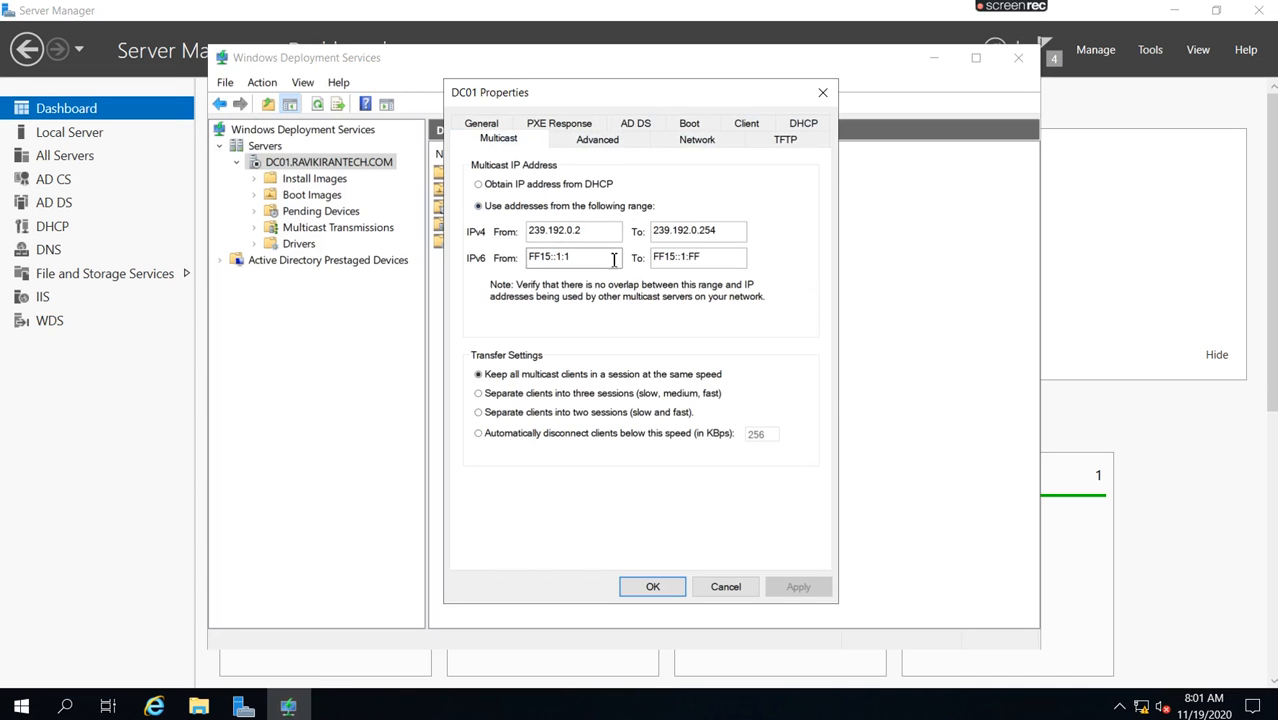
left_click(480, 186)
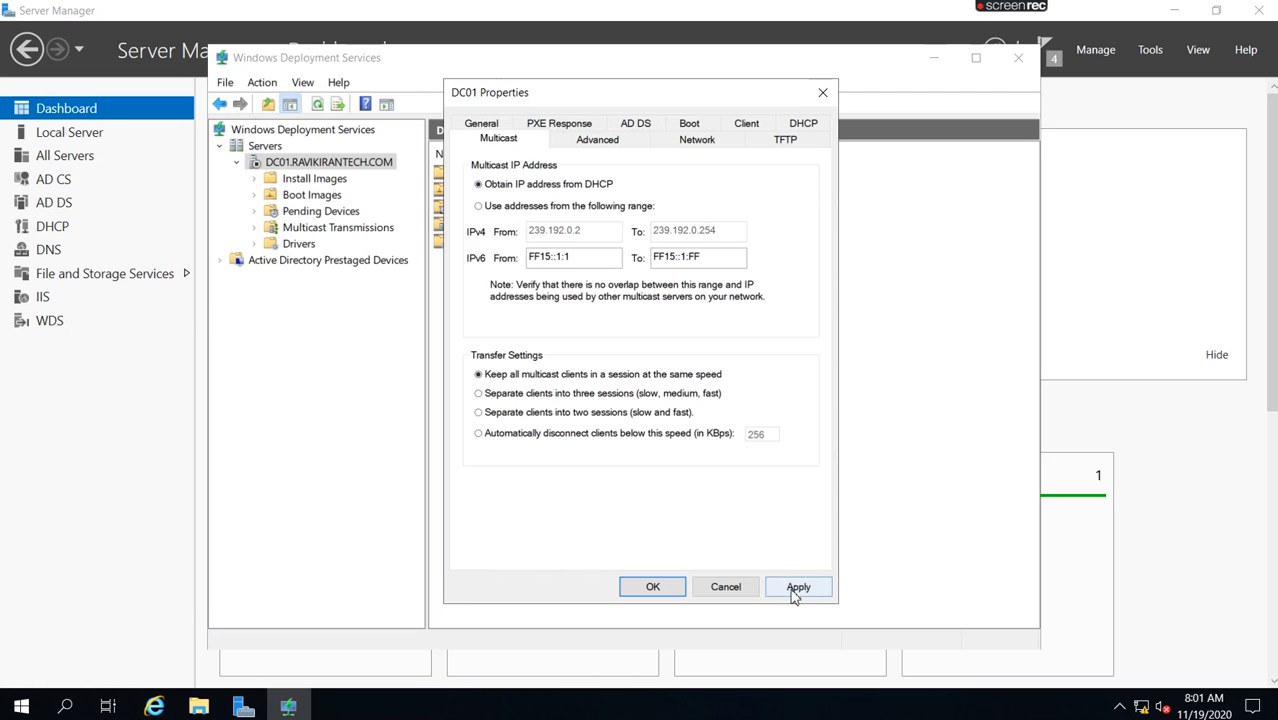
left_click(652, 586)
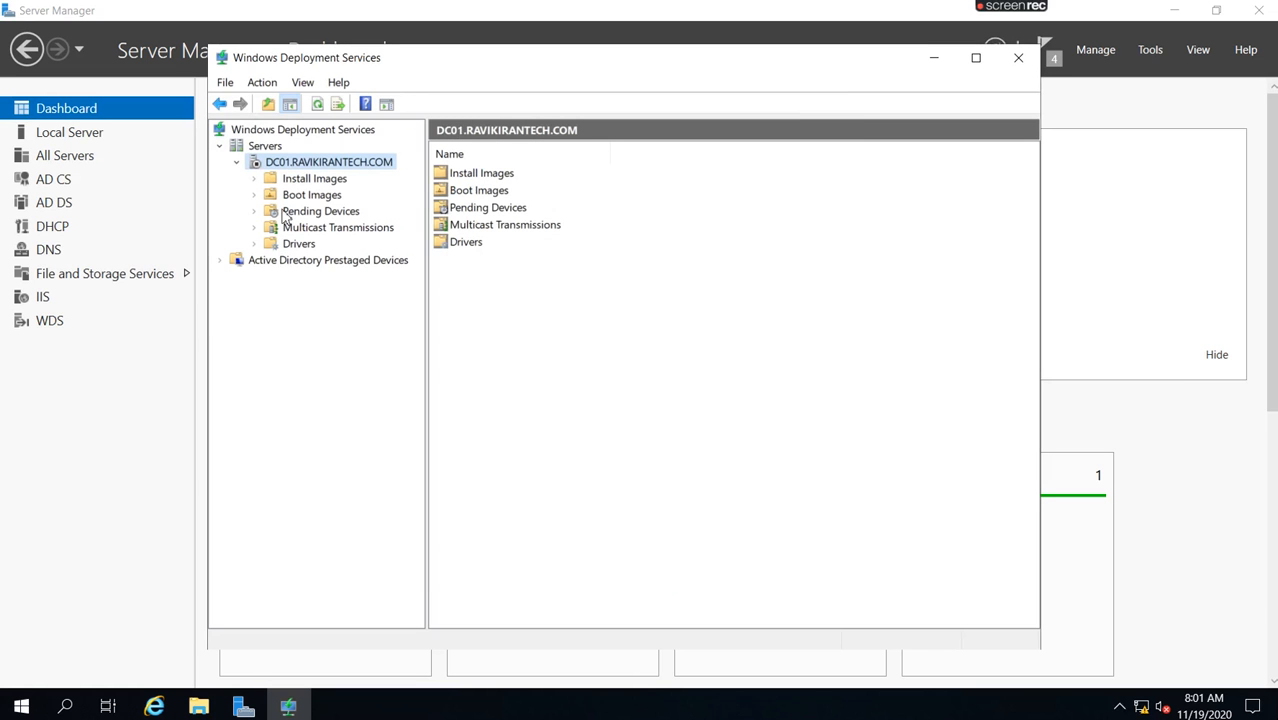
Start adding an install image to DC01 and create a new image group named WIN2012 for it
left_click(300, 180)
right_click(297, 182)
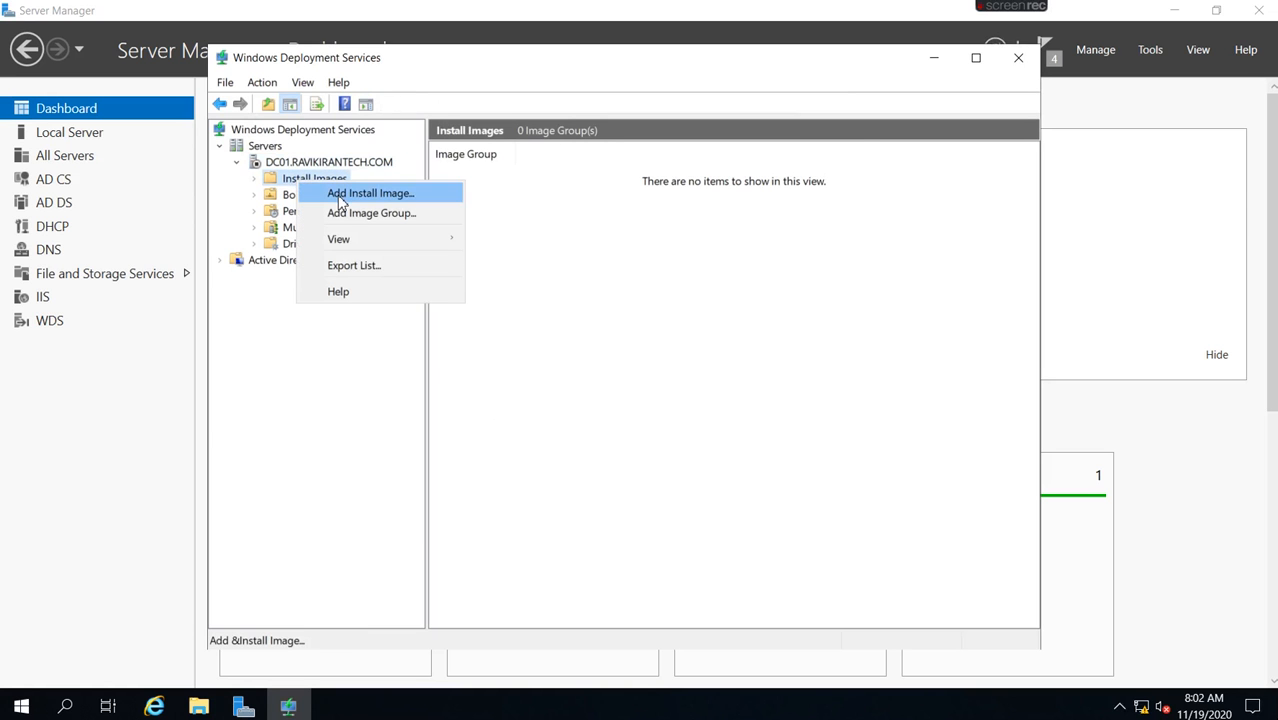
left_click(338, 197)
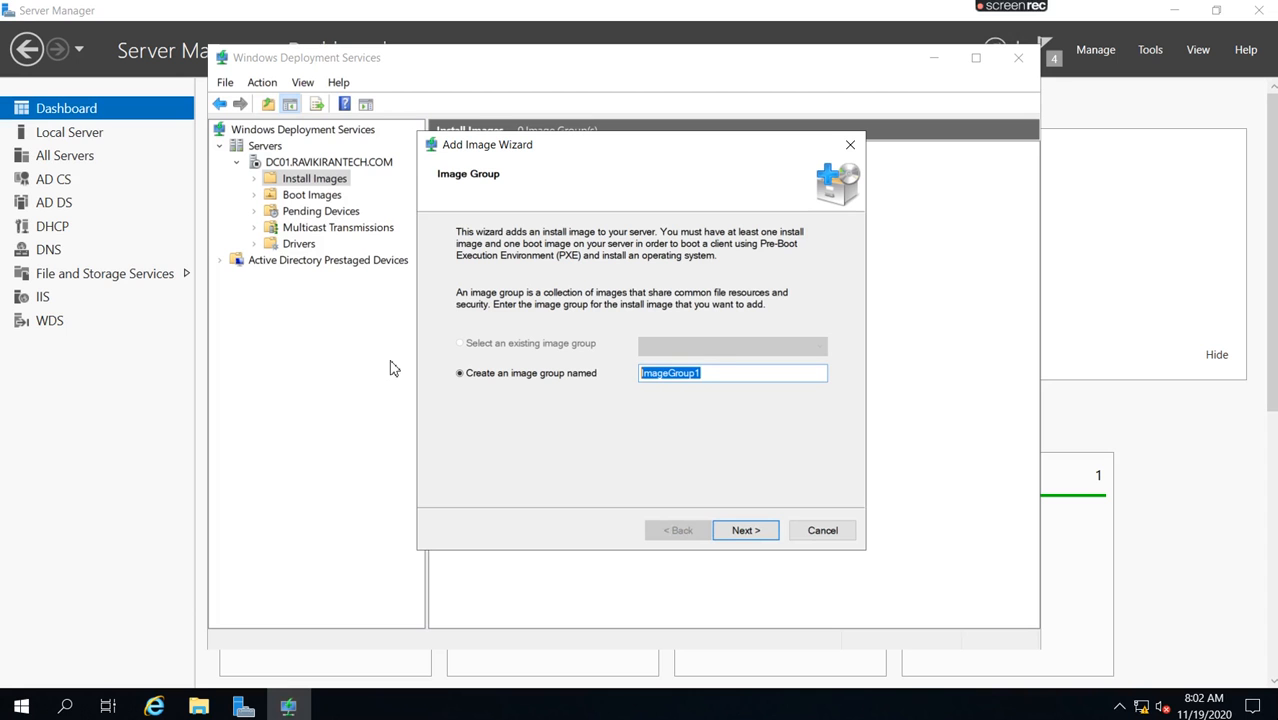
type("WIN201")
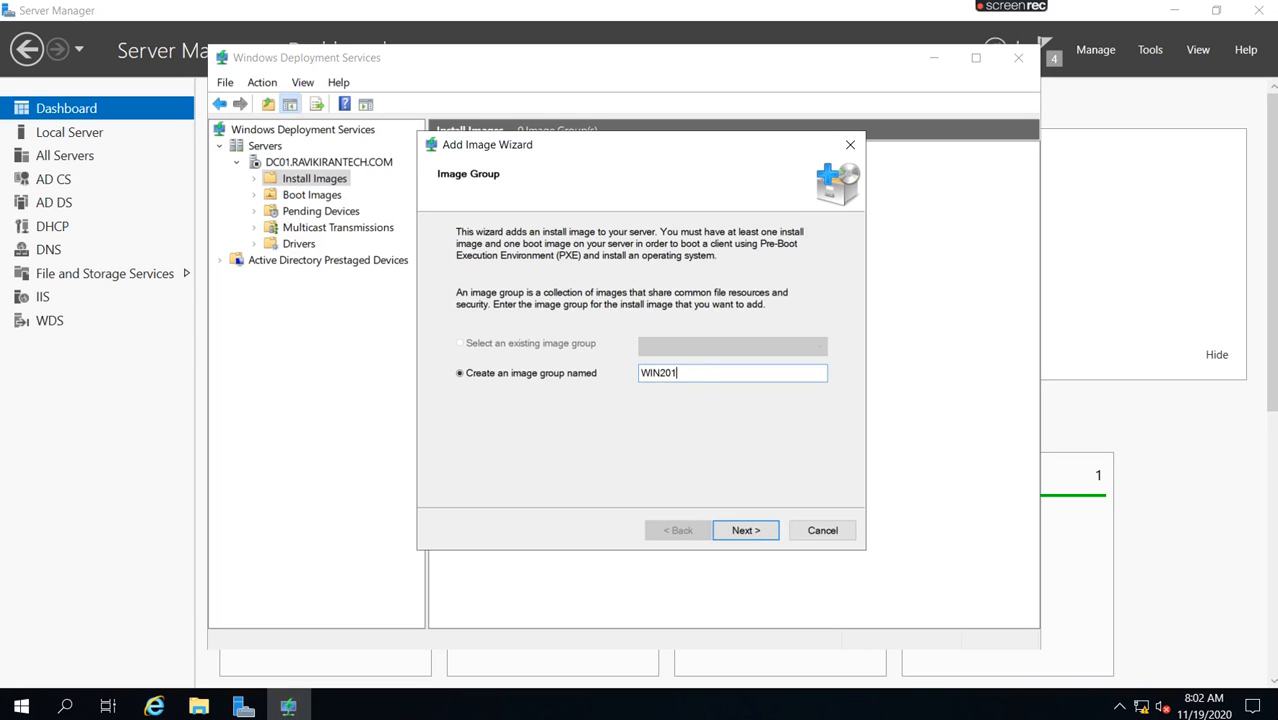
left_click(747, 532)
Choose install.wim from the sources folder on DVD drive D: as the Windows image file
left_click(780, 304)
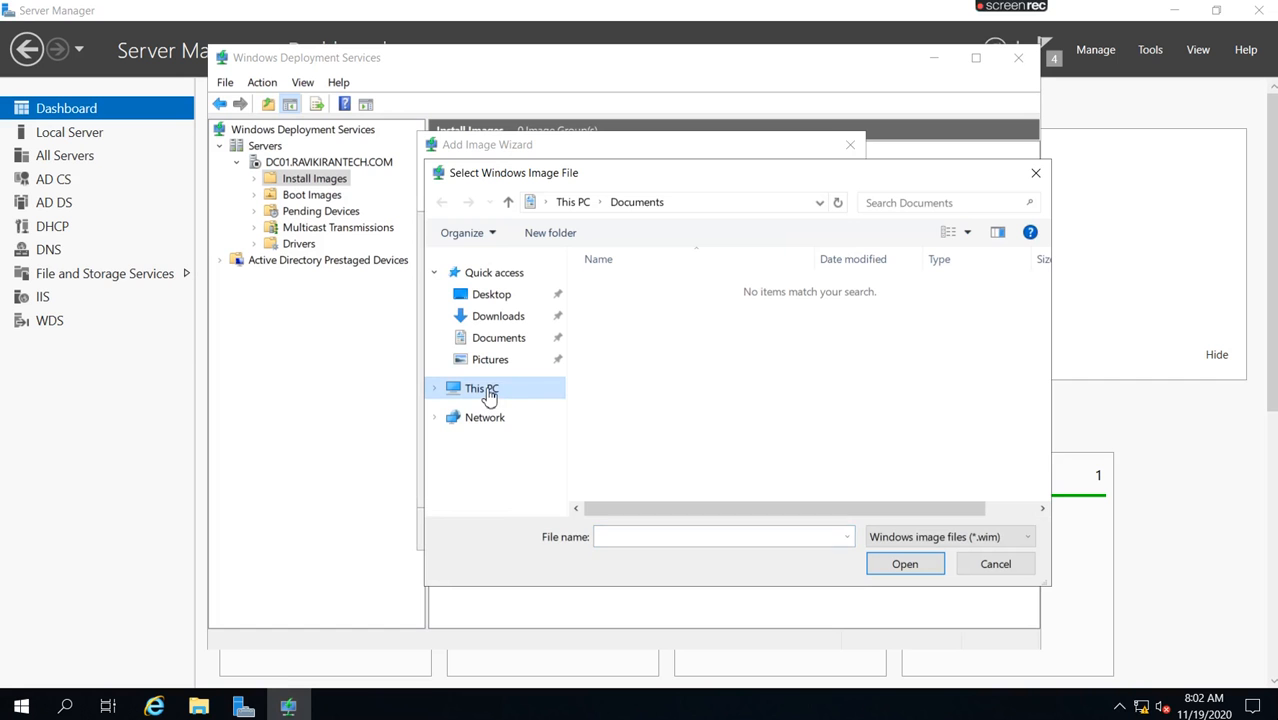
left_click(489, 396)
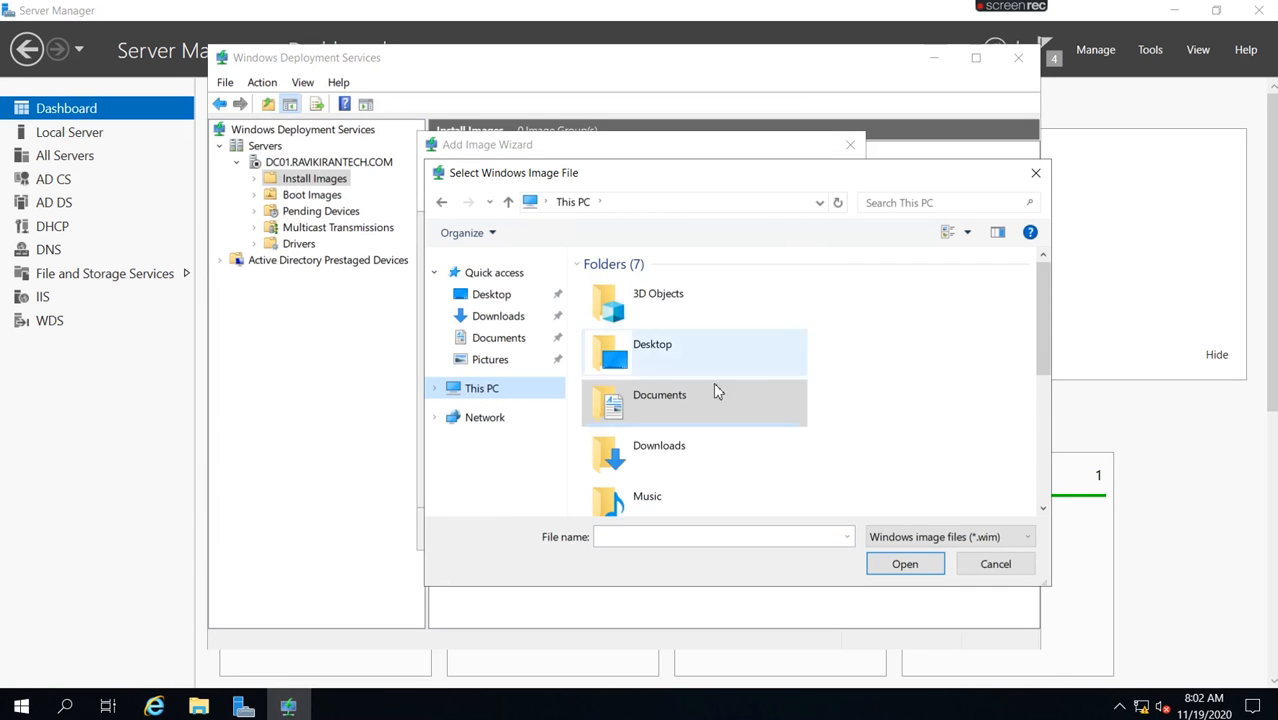
left_click_drag(1046, 352, 1050, 508)
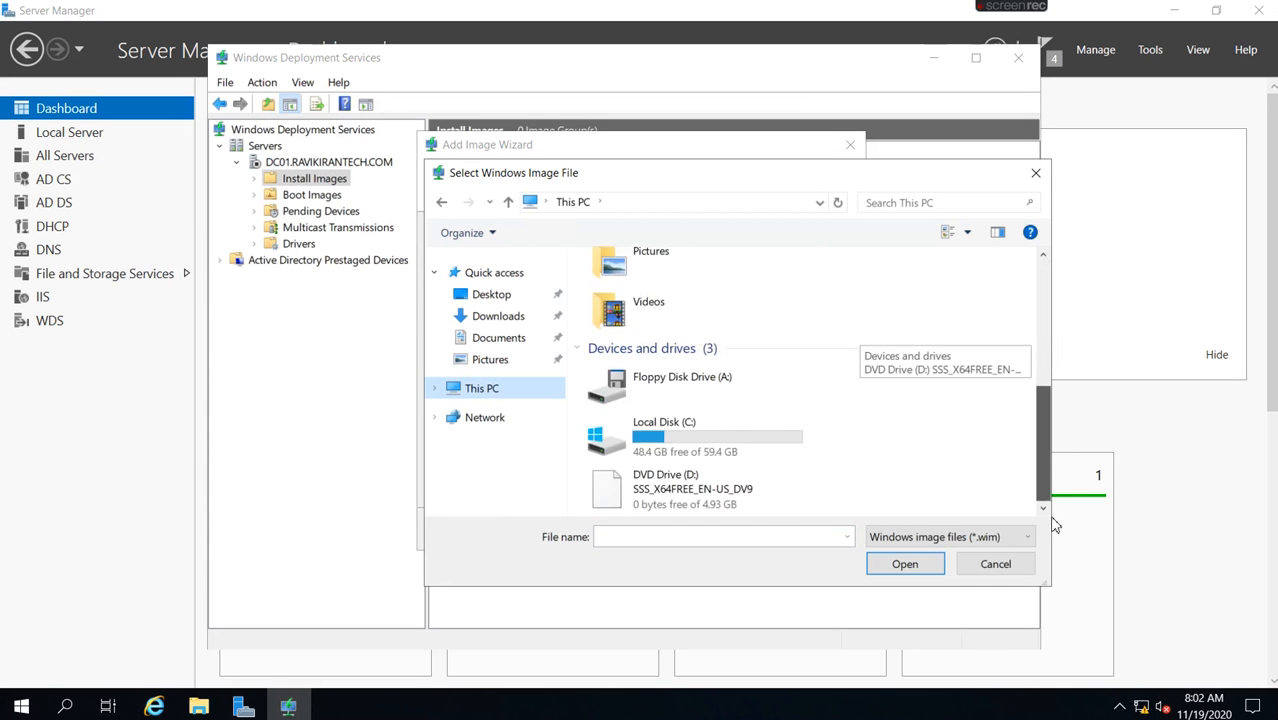
left_click(681, 500)
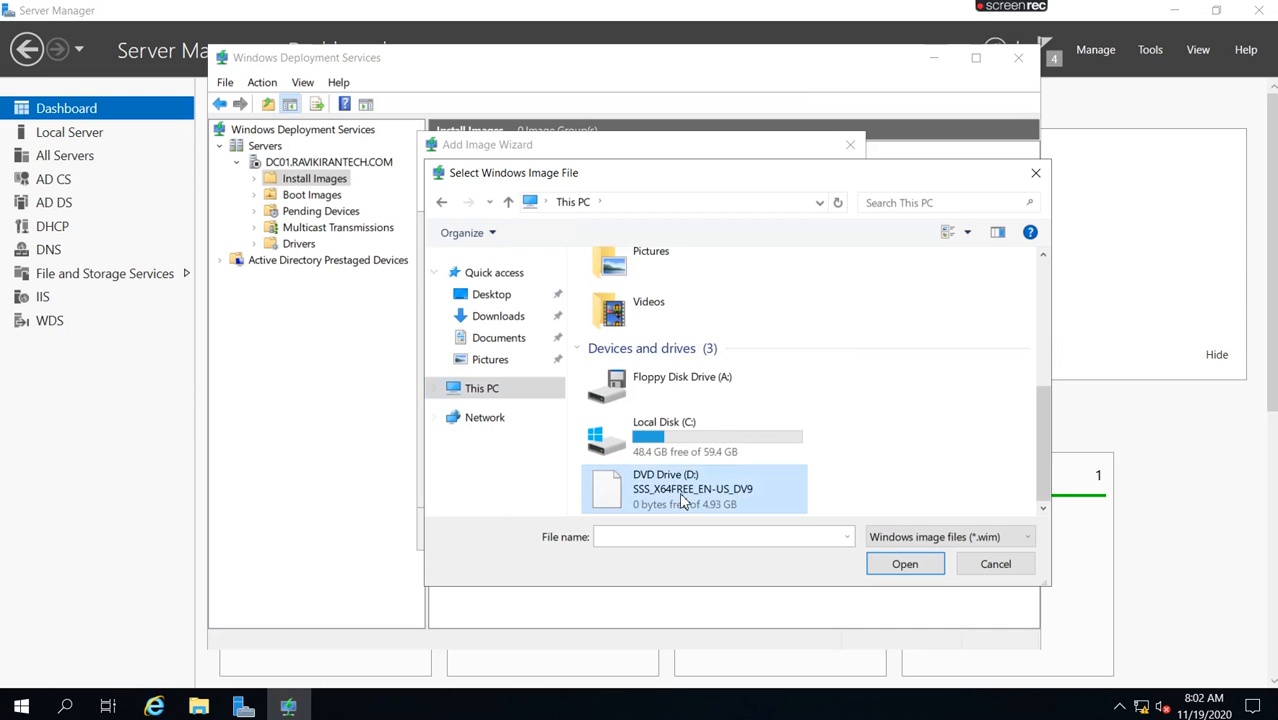
double_click(681, 498)
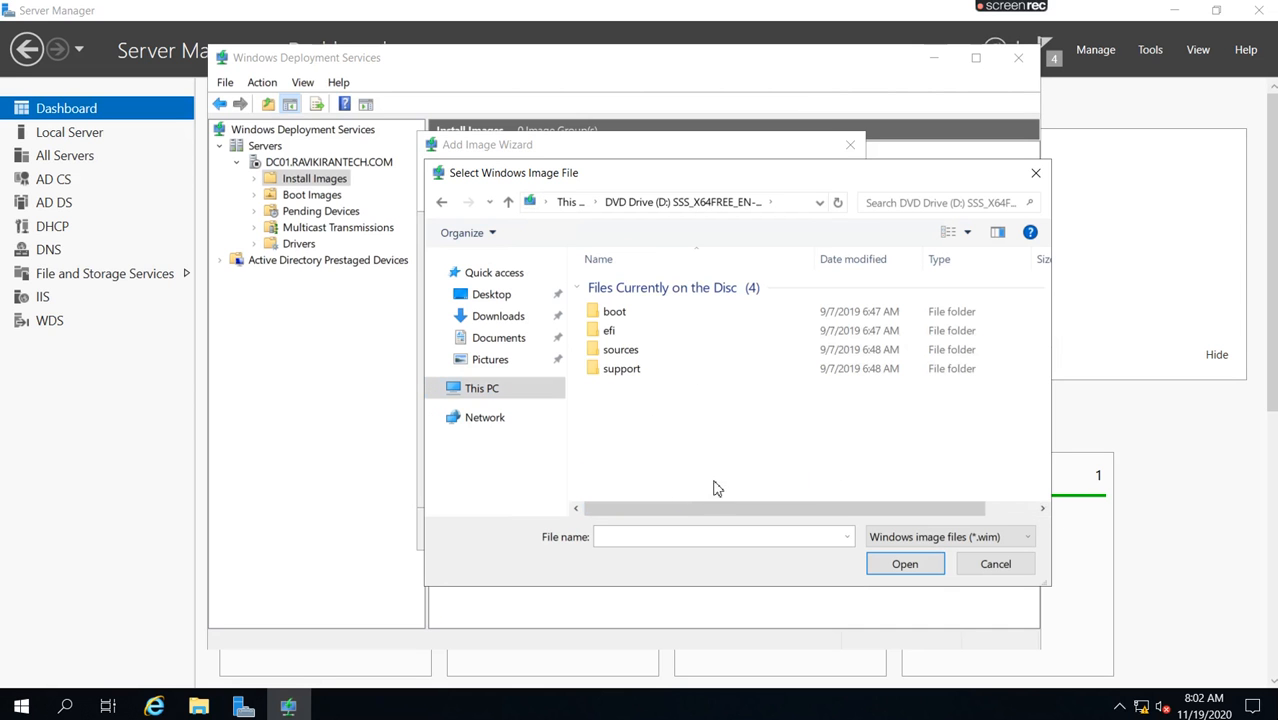
left_click(620, 352)
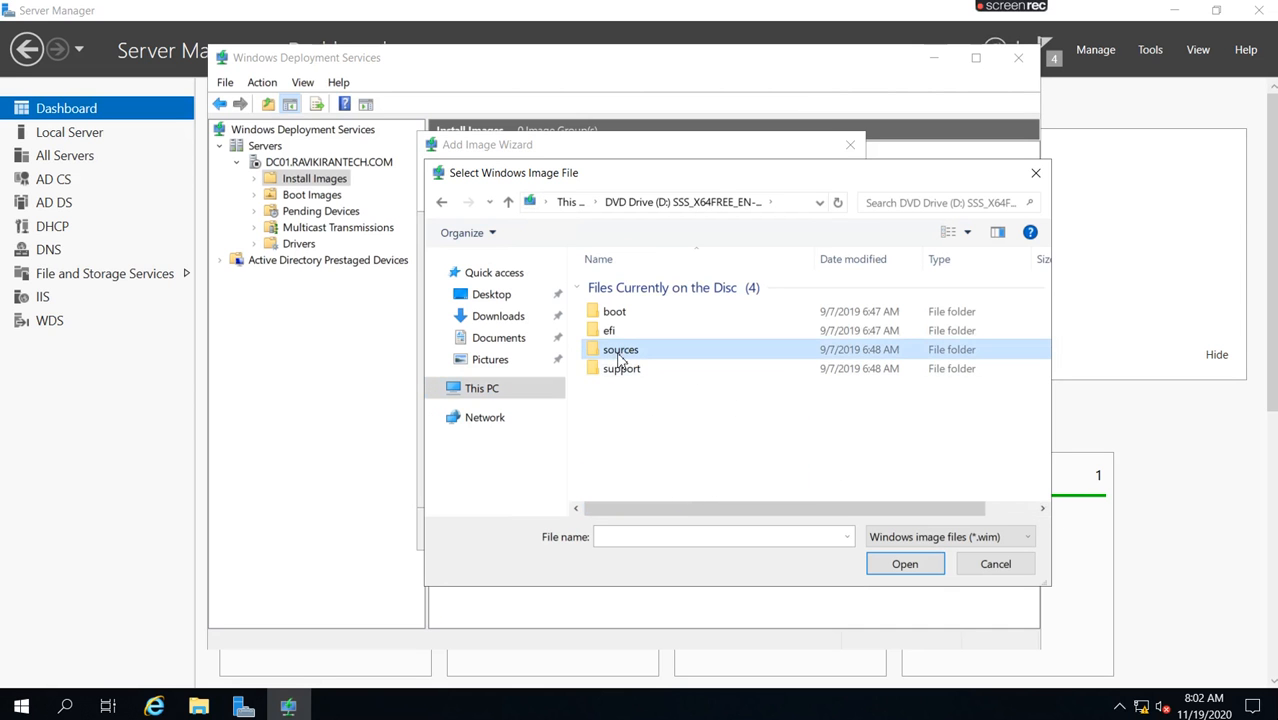
double_click(619, 352)
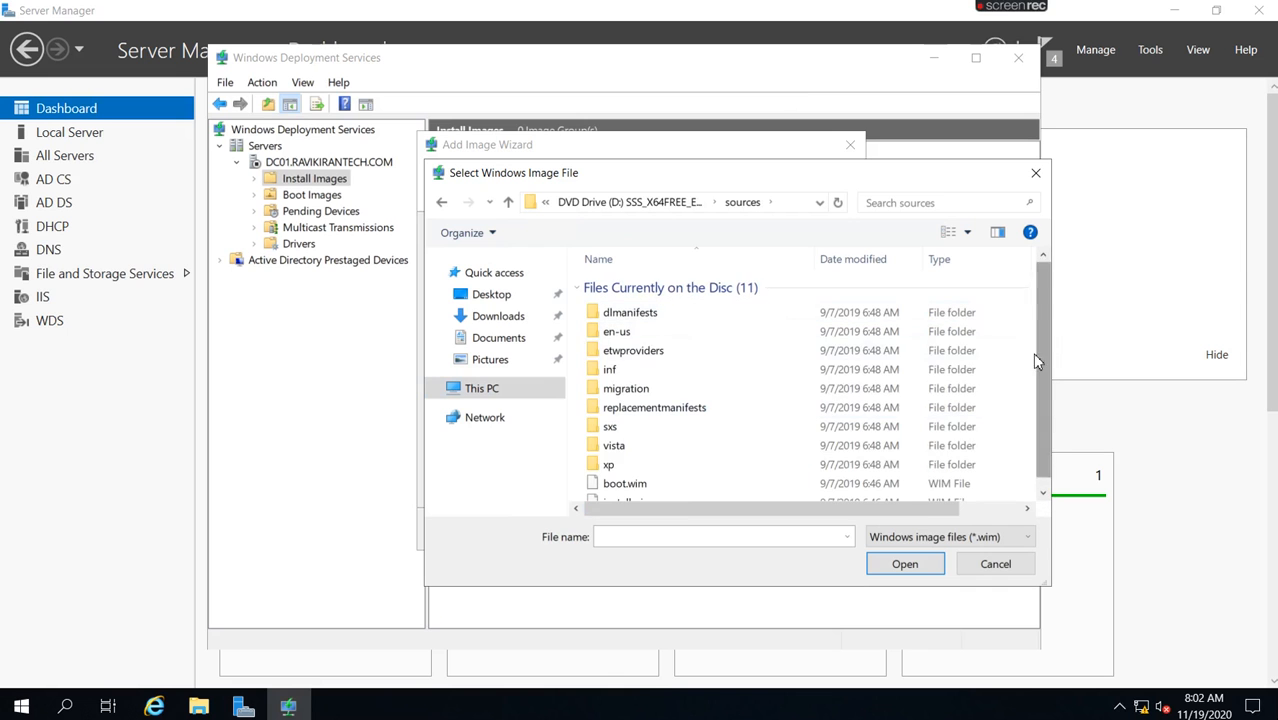
scroll(1040, 363, "down", 1)
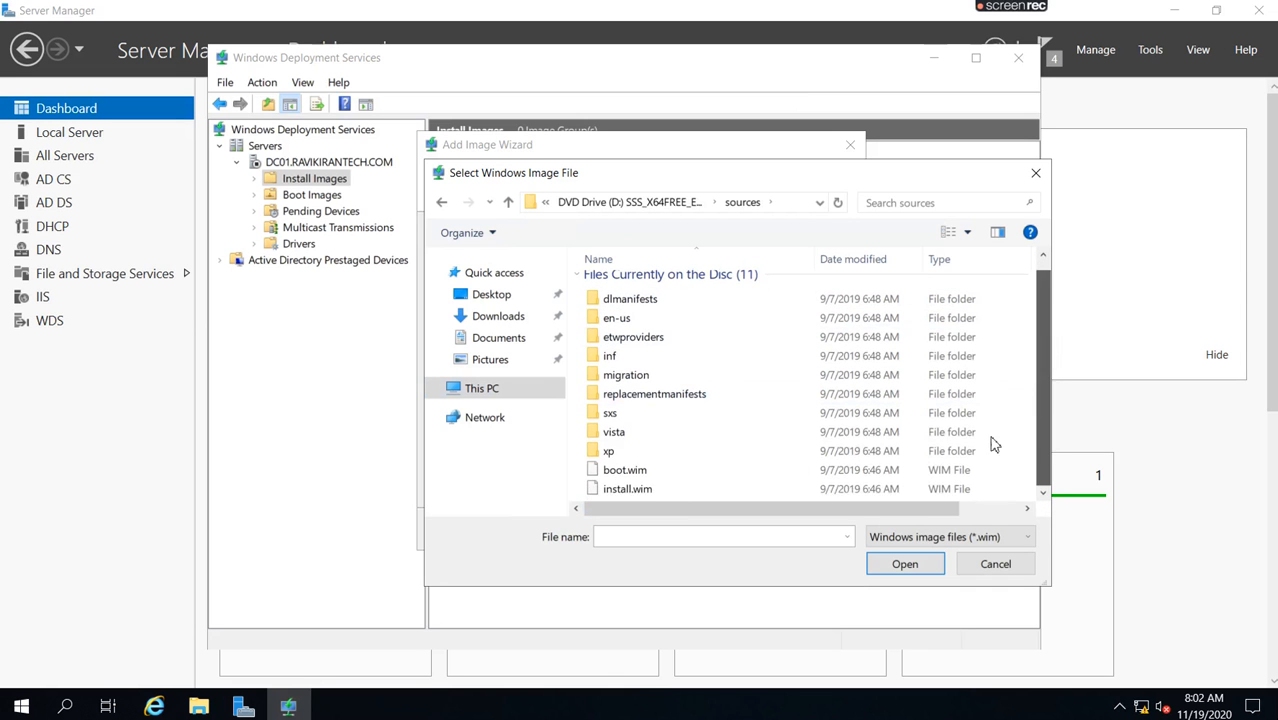
left_click(627, 489)
left_click(903, 566)
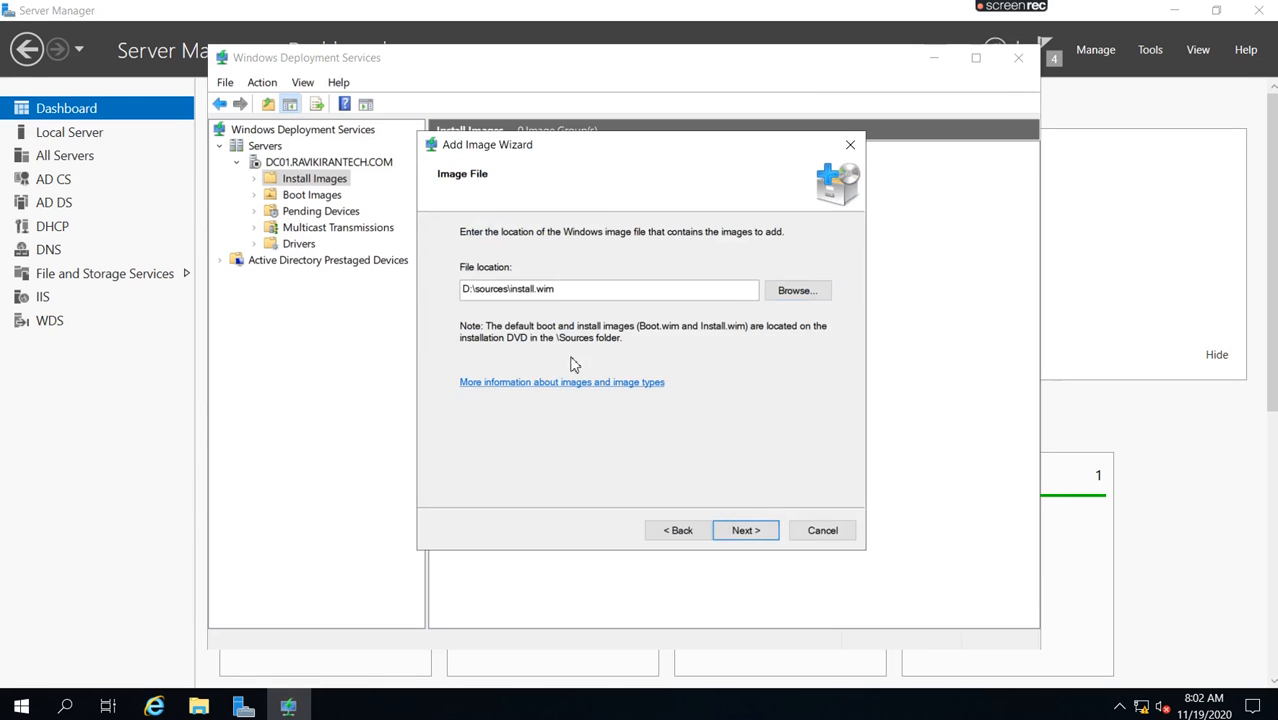
Exclude the Core editions, keeping only Windows Server 2019 SERVERSTANDARD and SERVERDATACENTER selected, and continue to the summary
left_click(739, 531)
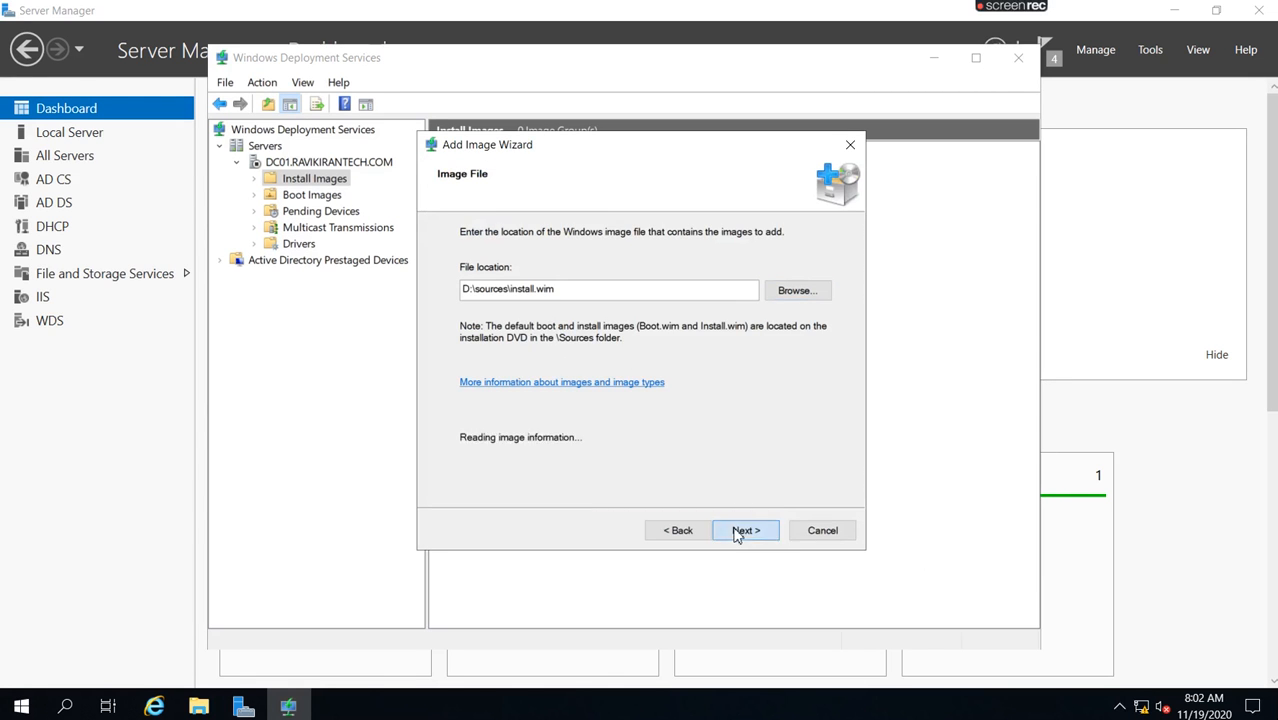
left_click(684, 533)
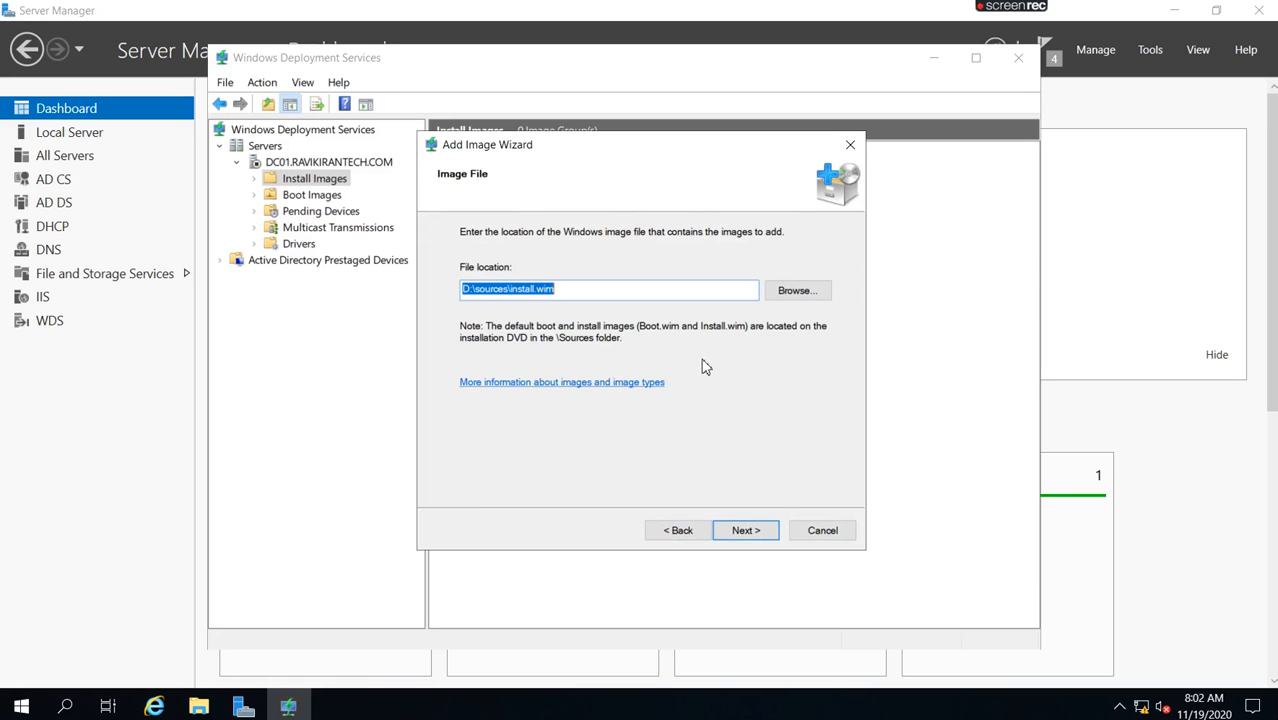
left_click(750, 531)
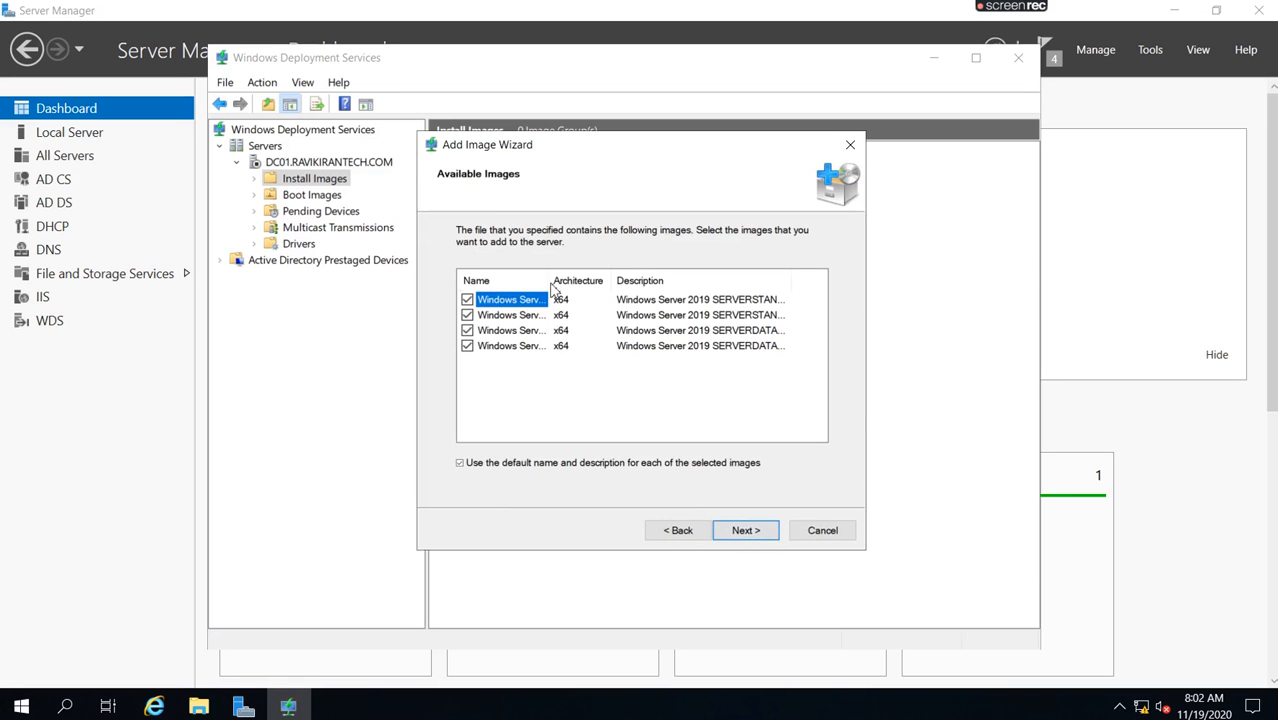
left_click_drag(550, 280, 711, 278)
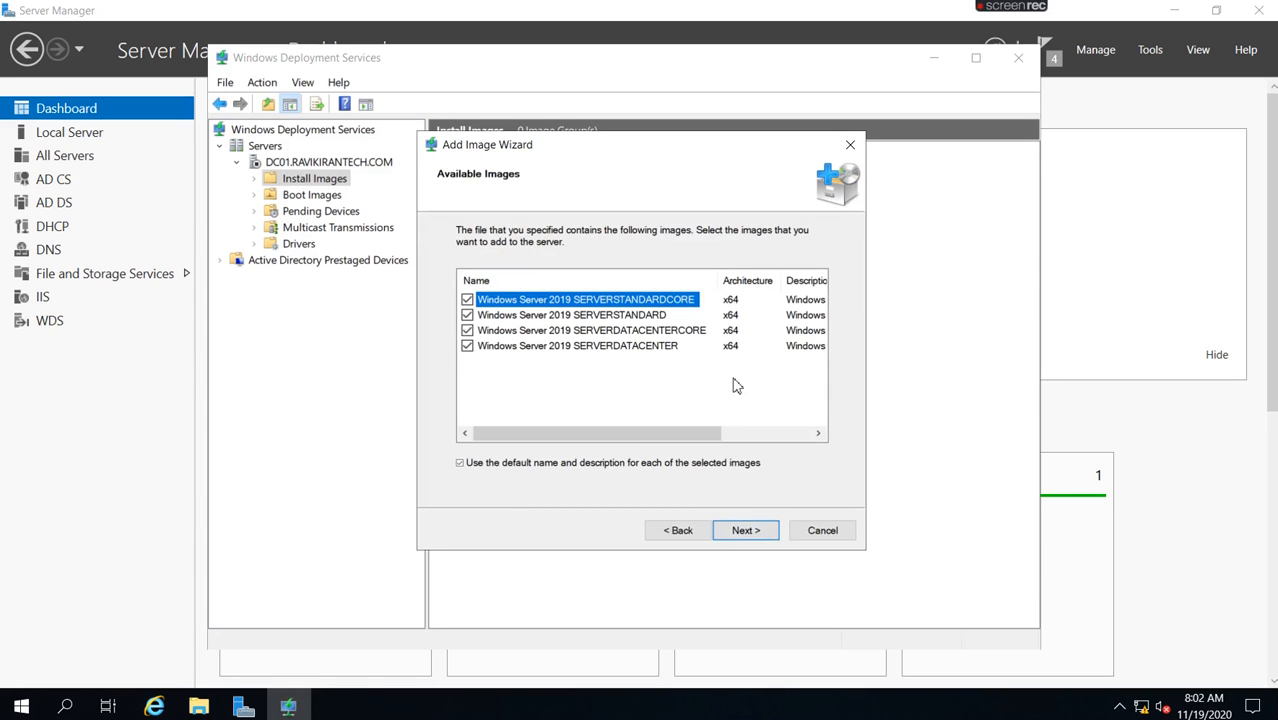
left_click(467, 300)
left_click(745, 532)
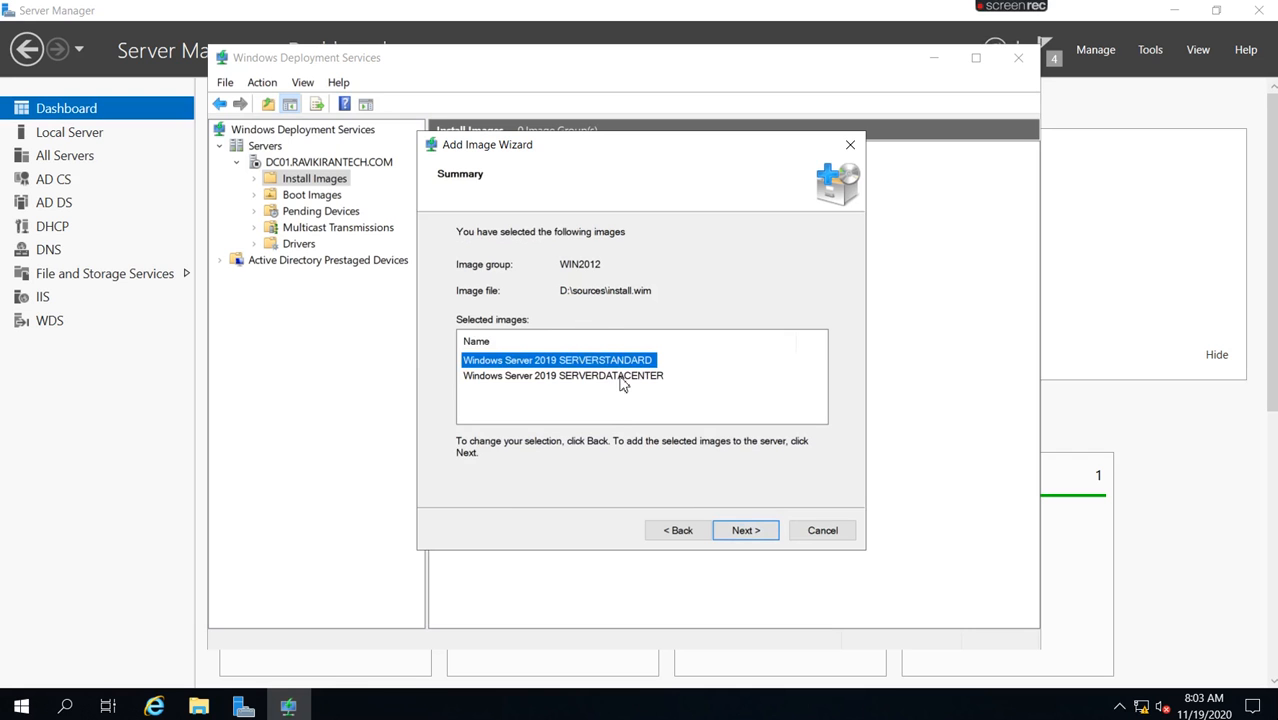
Add the two selected install images to the server, finish the wizard and show the WIN2012 image group
left_click(574, 378)
left_click(746, 532)
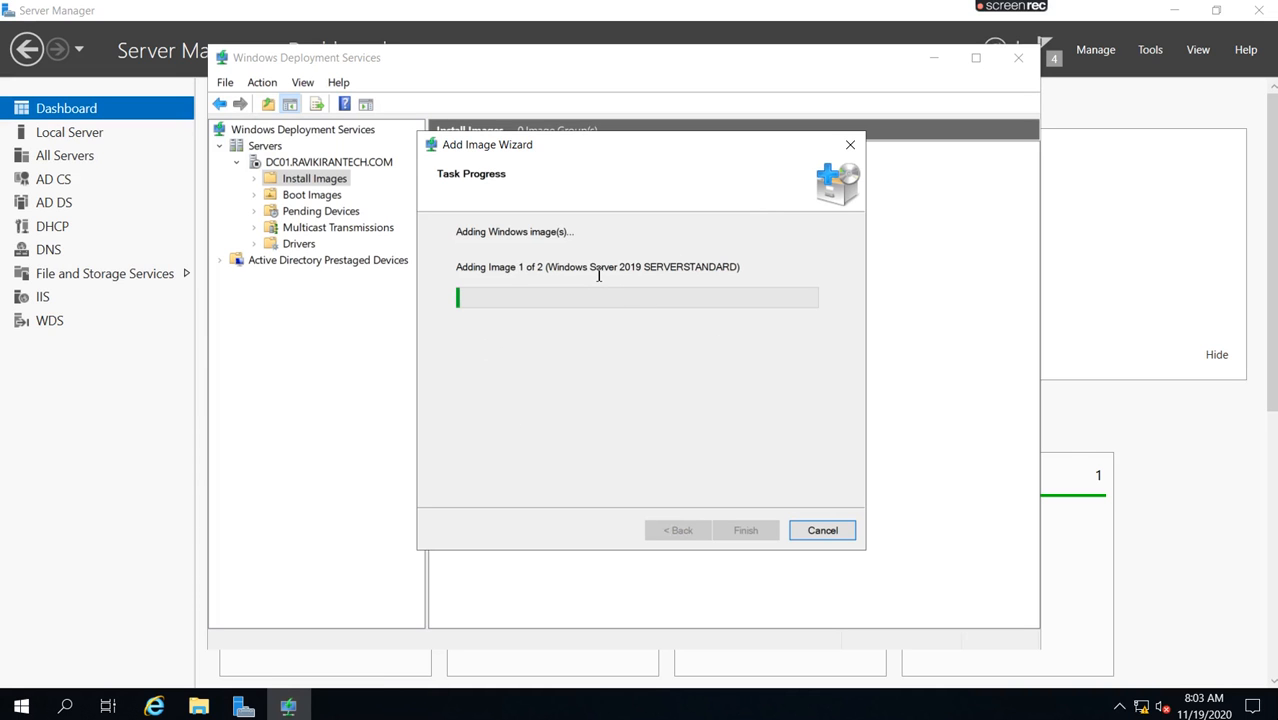
left_click(200, 707)
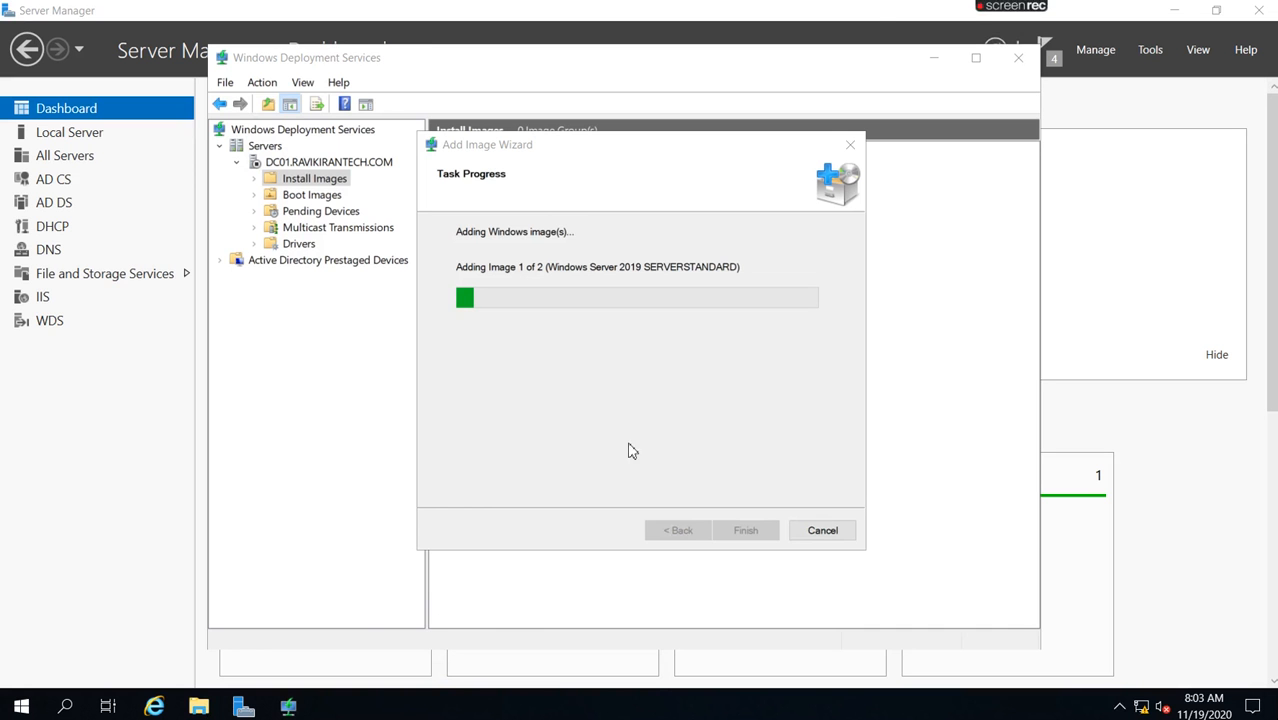
mouse_move(989, 5)
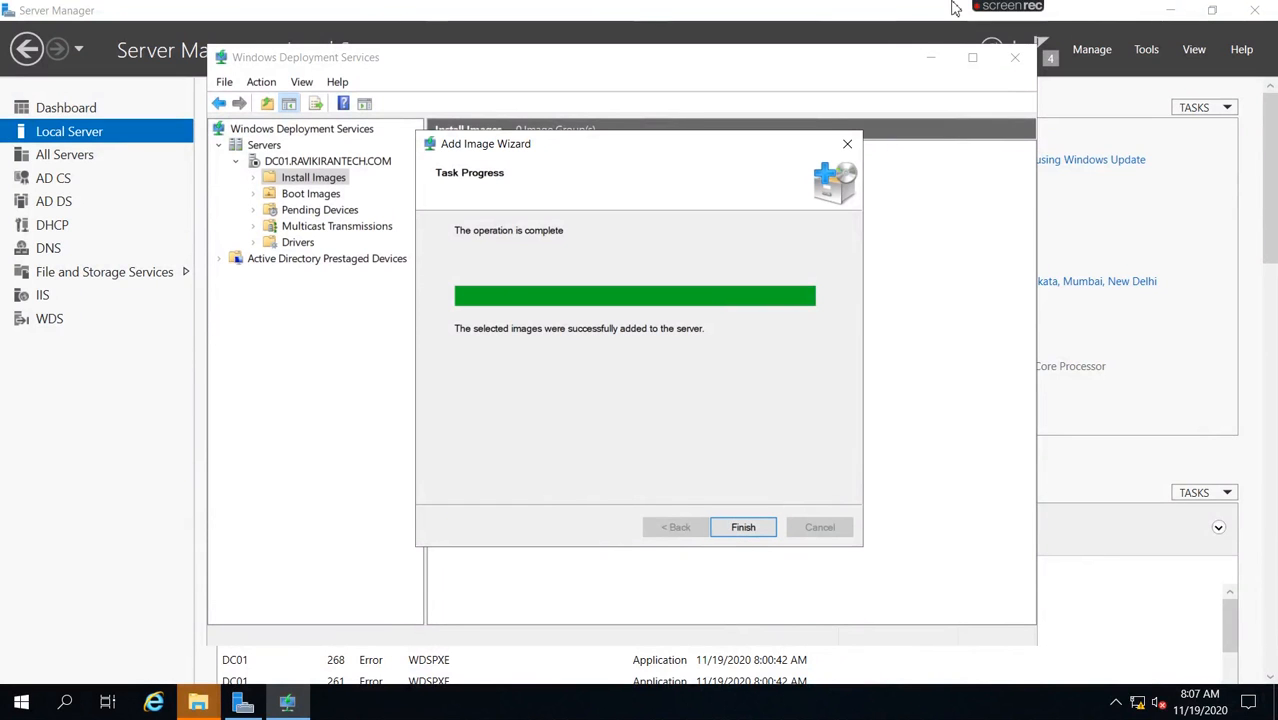
mouse_move(1022, 10)
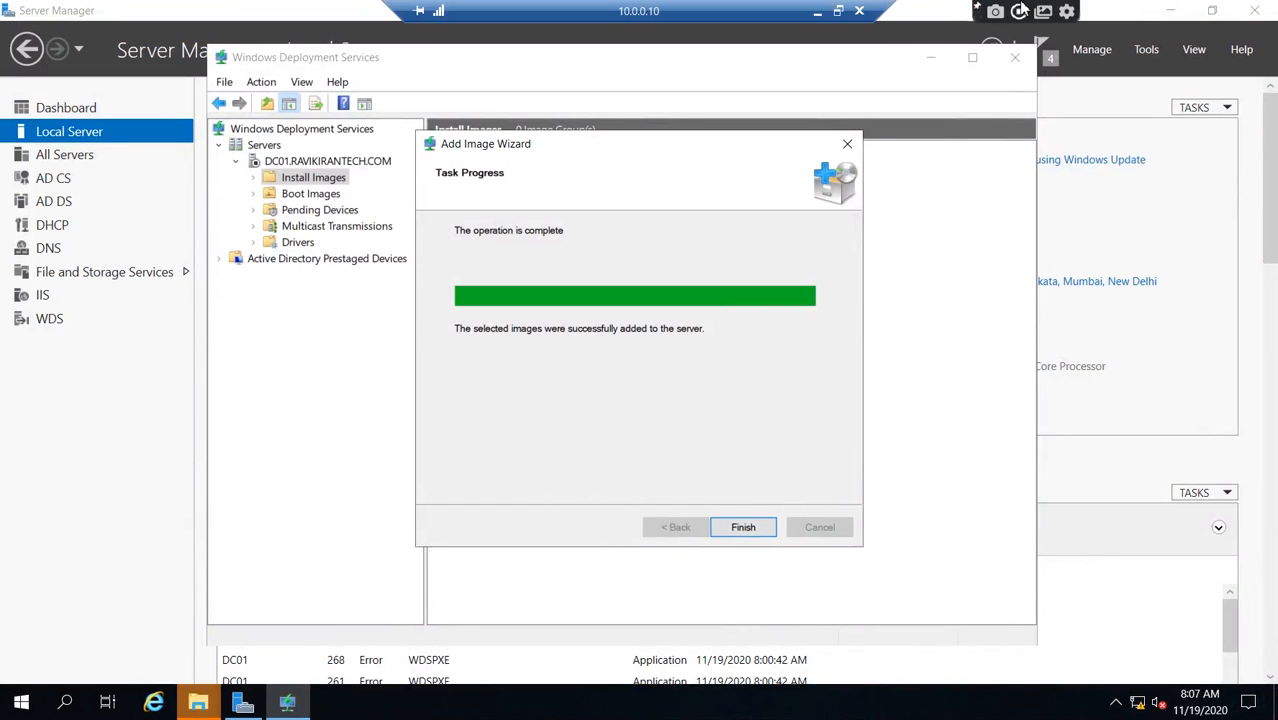
left_click(745, 526)
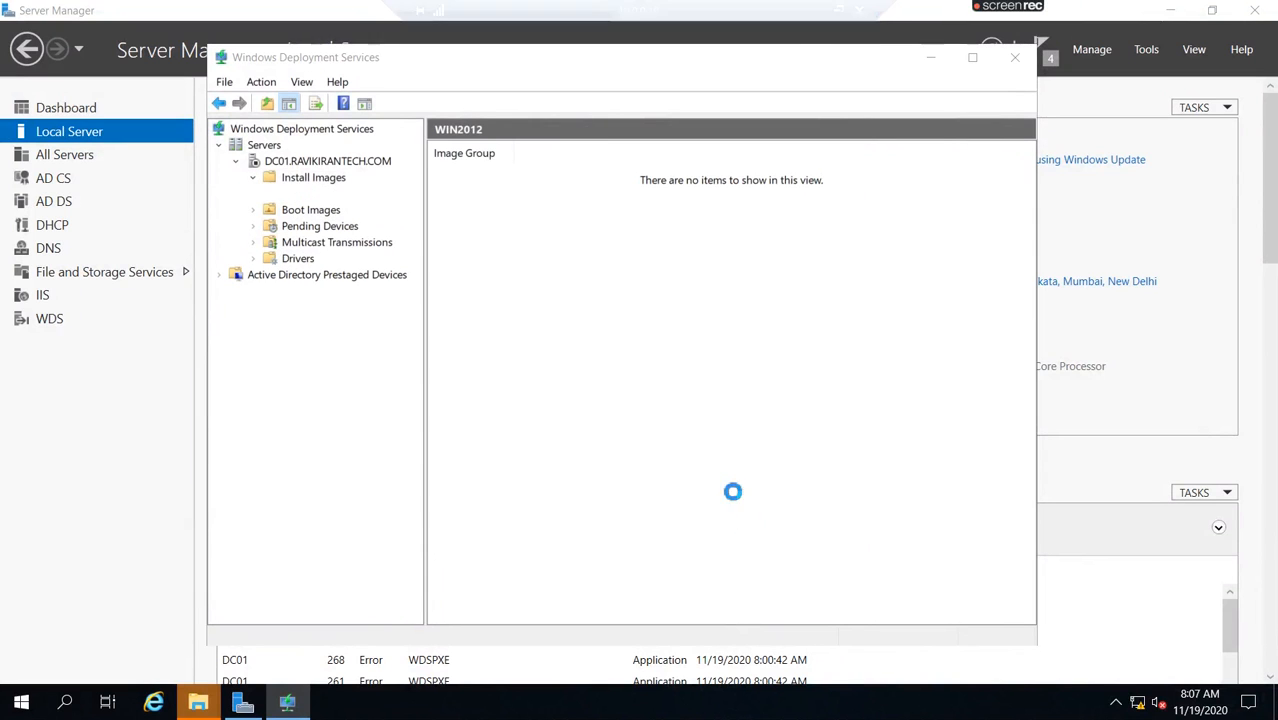
left_click(285, 197)
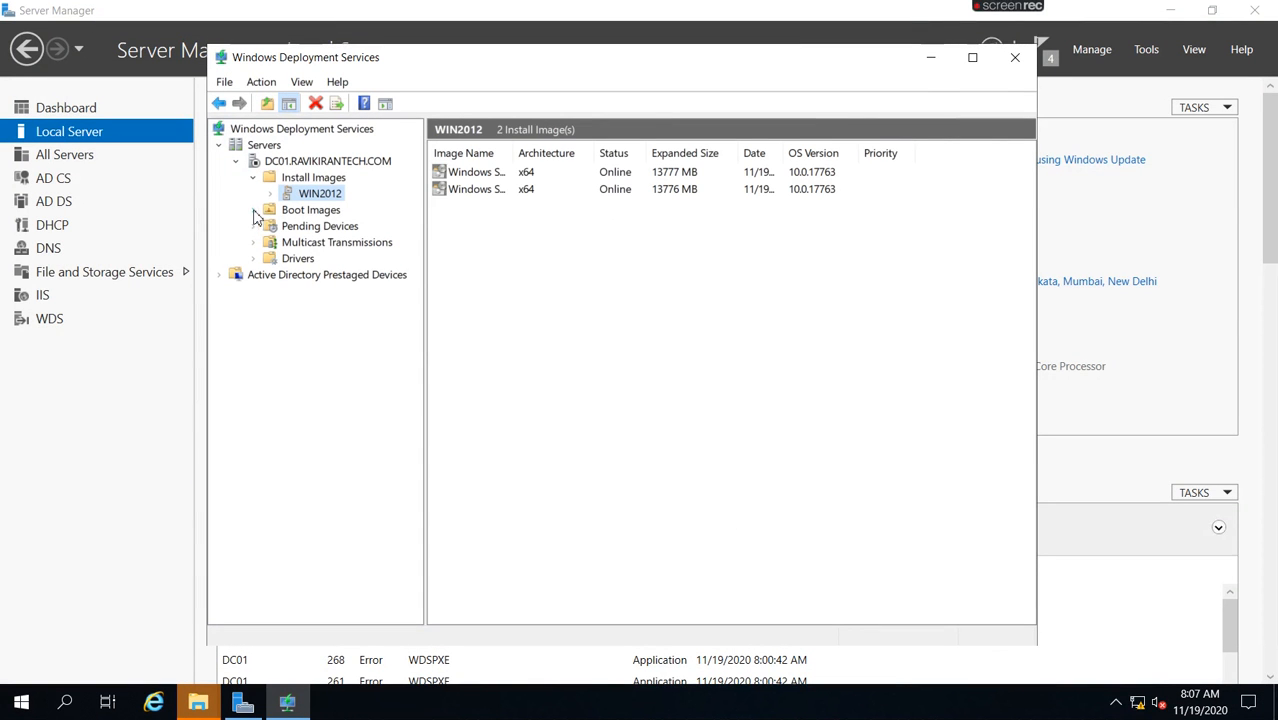
Switch to Server Manager and open the DHCP management console
left_click(243, 704)
left_click(1146, 49)
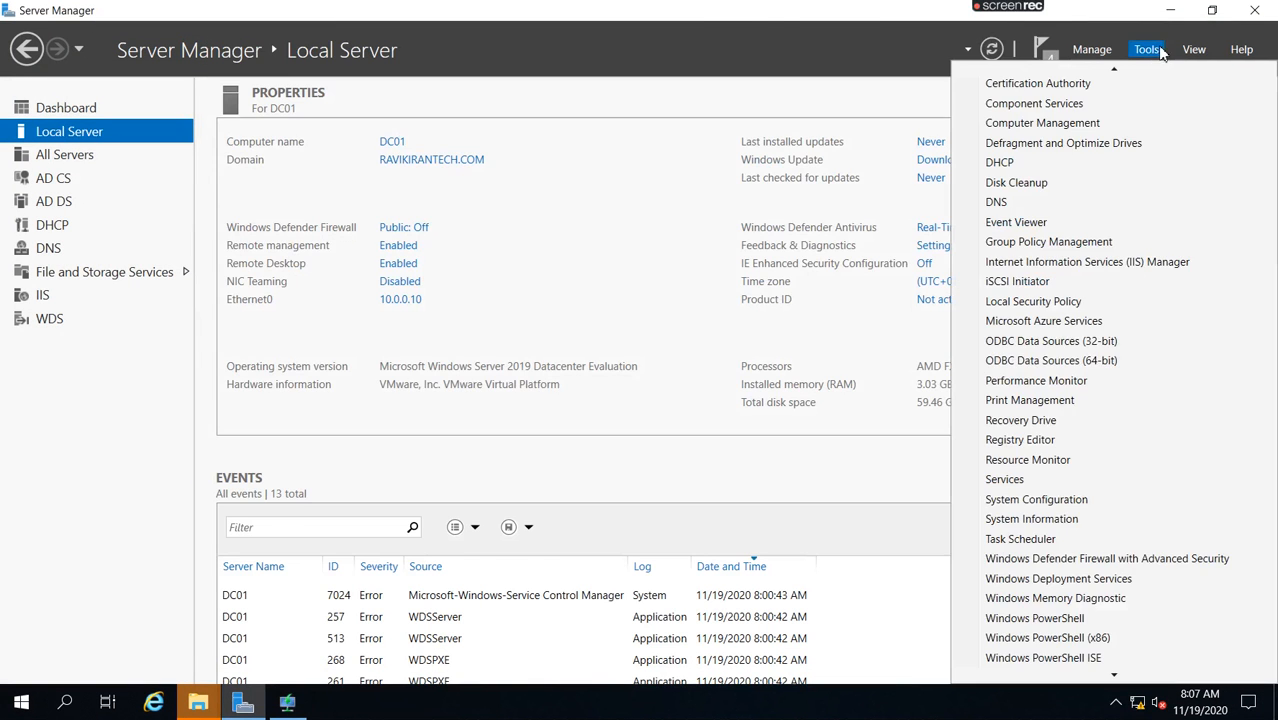
left_click(1012, 188)
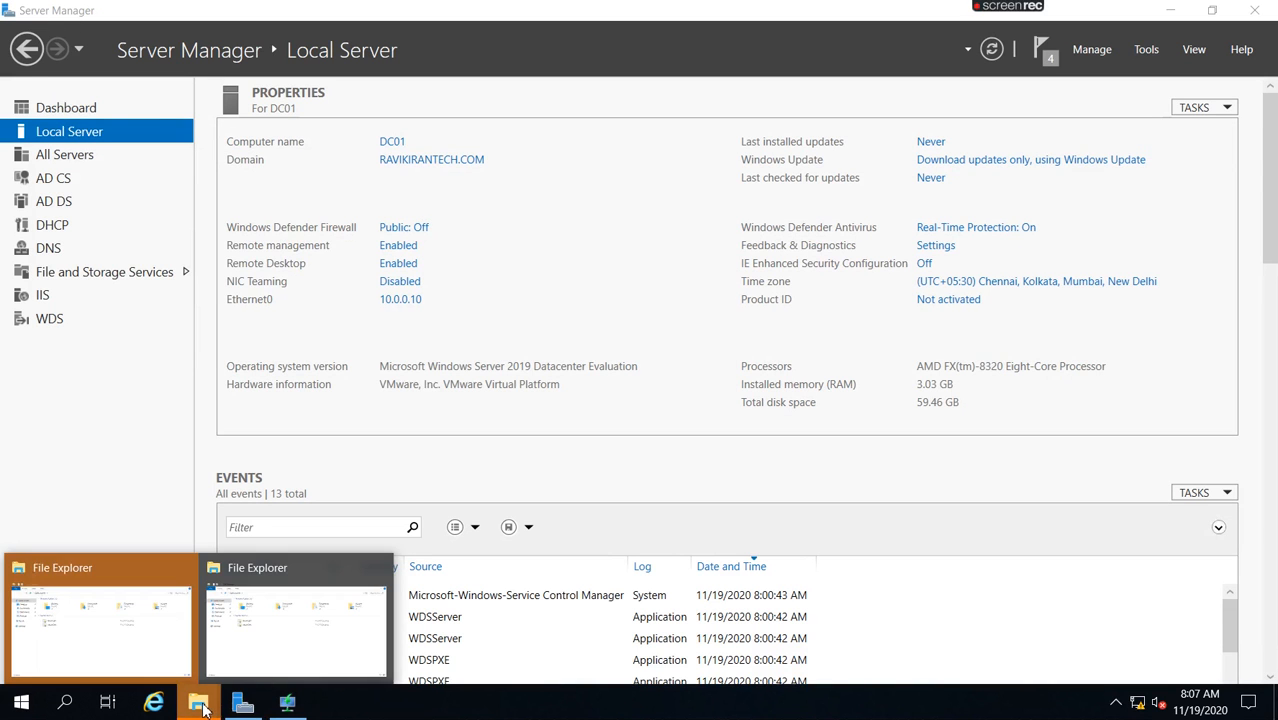
Browse to the RemoteInstall folder on Local Disk (C:), examine its subfolders and close File Explorer
left_click(108, 614)
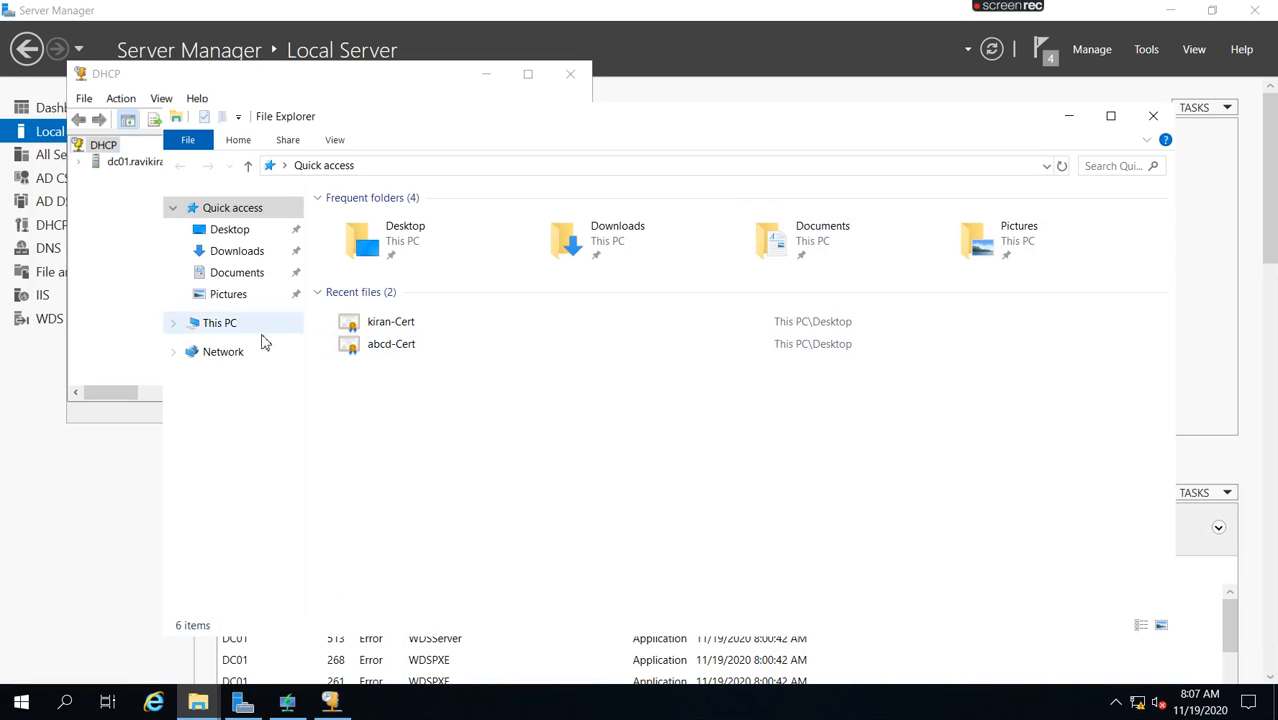
left_click(221, 323)
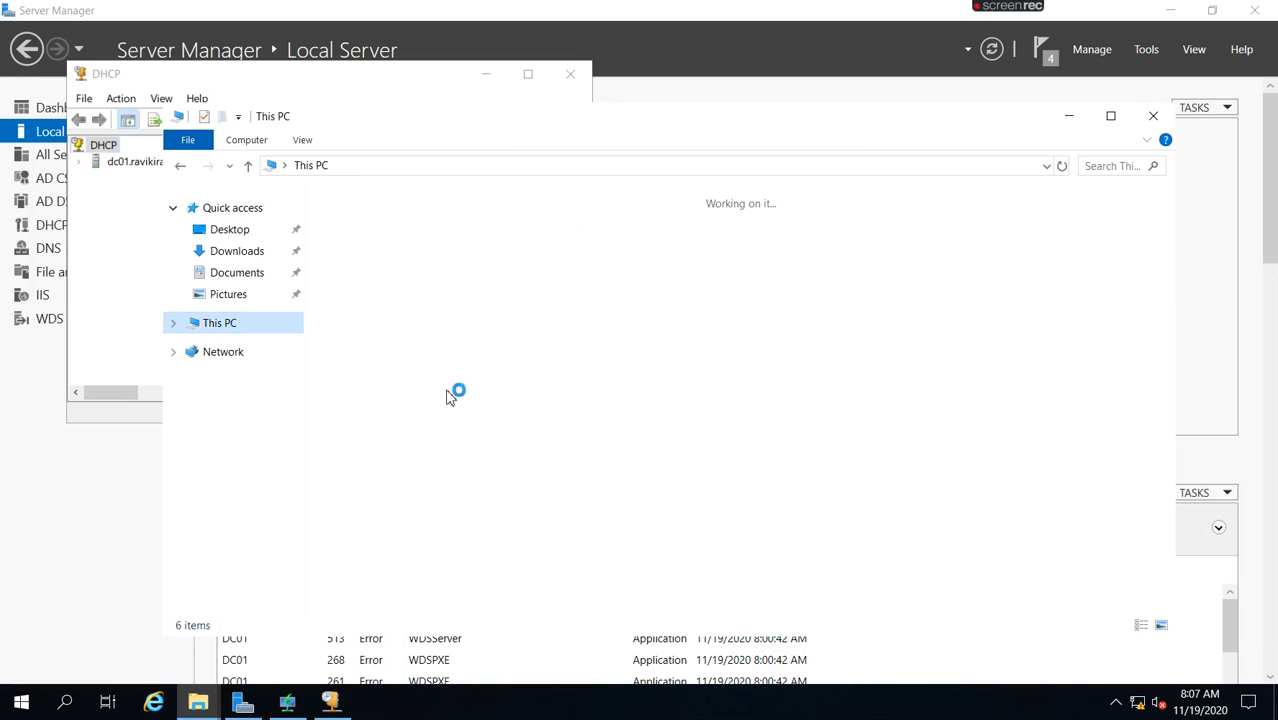
left_click(626, 412)
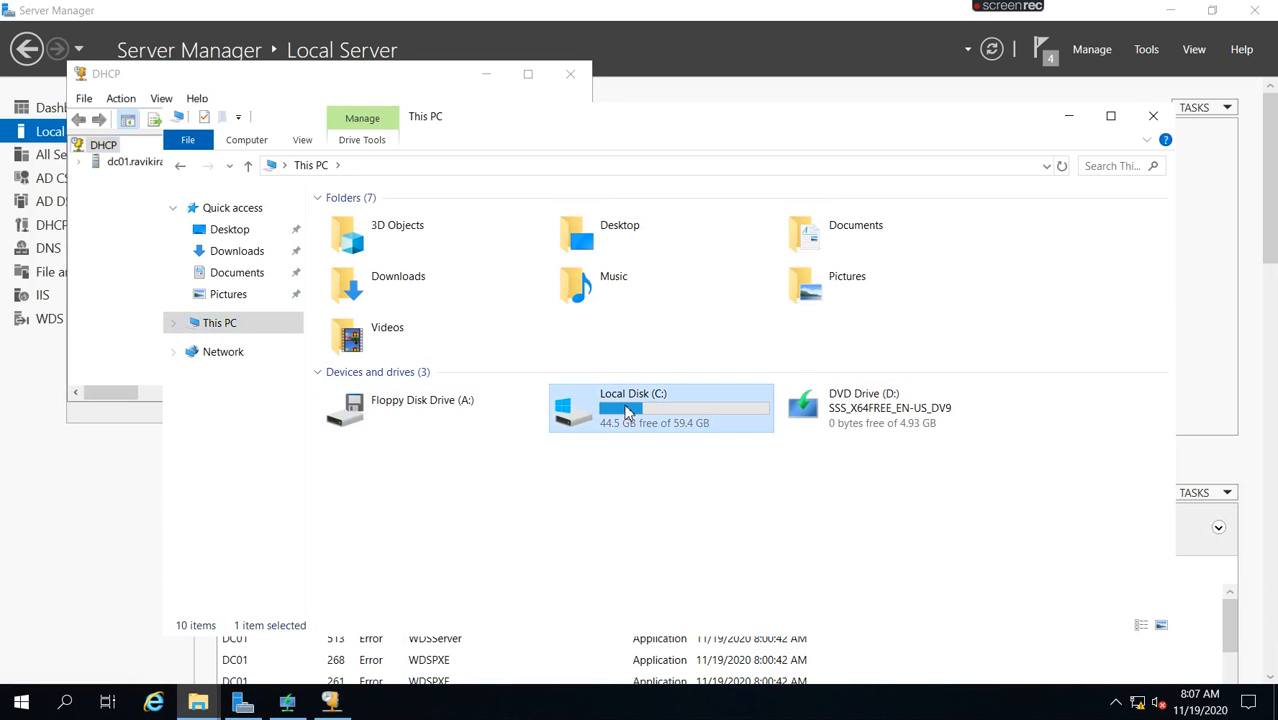
double_click(626, 412)
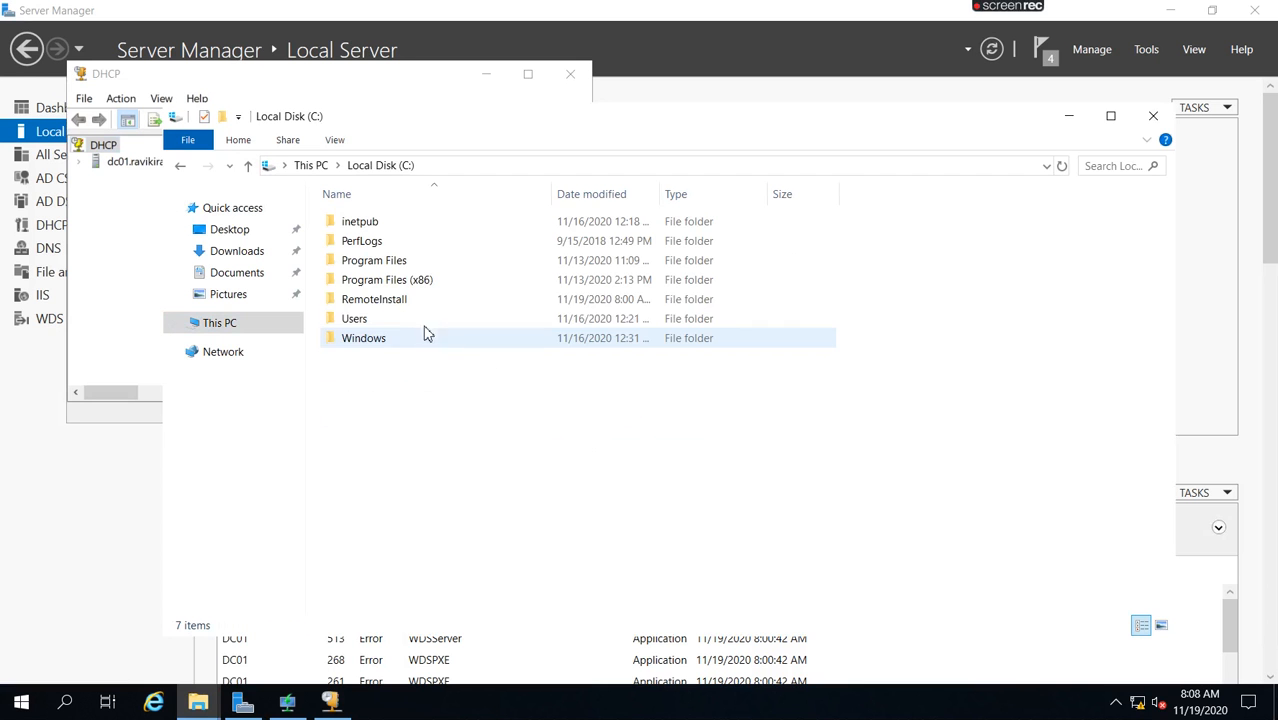
left_click(364, 302)
double_click(364, 302)
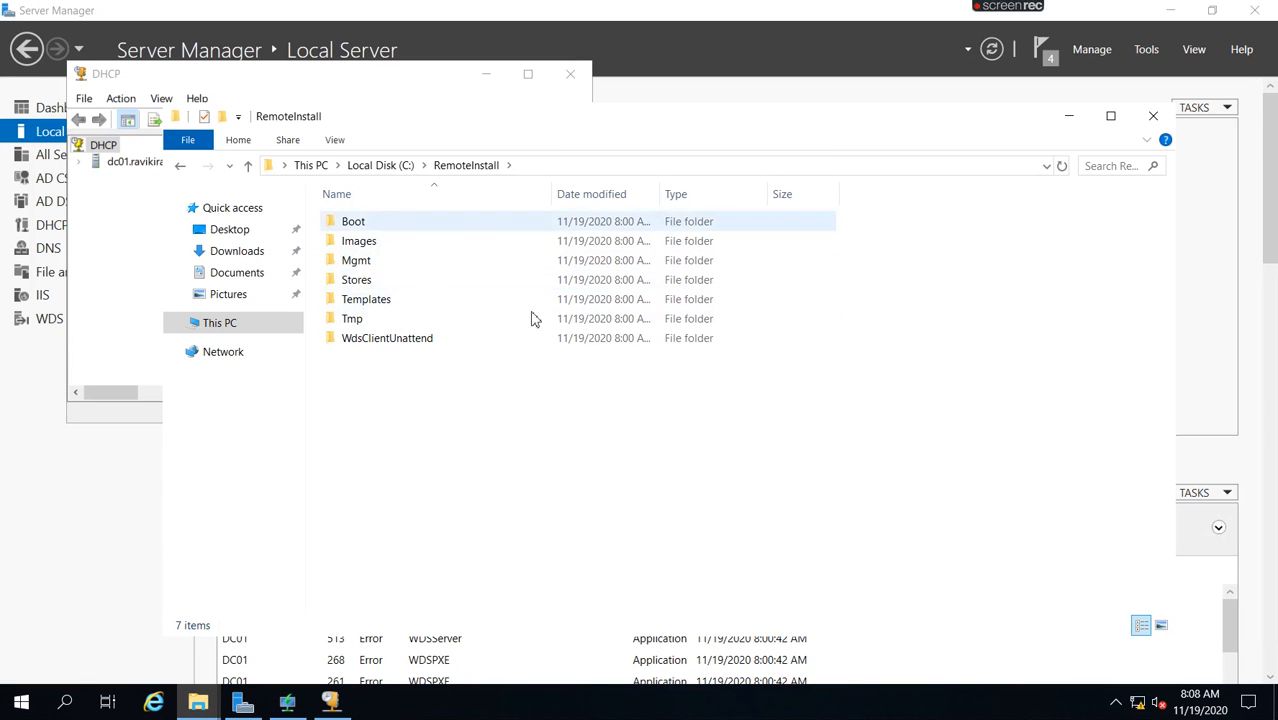
left_click(1155, 118)
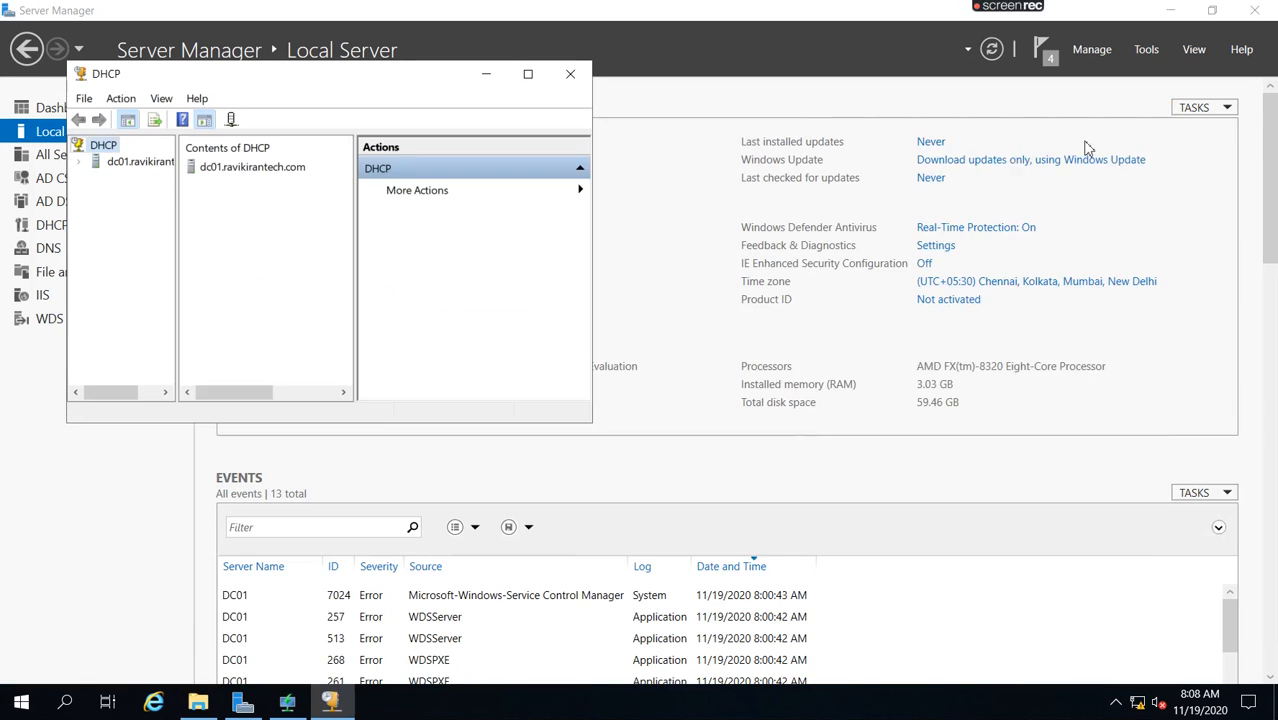
Maximize the DHCP console, widen its tree and show the address leases of the IPv4 scope 10.0.0.0 Server VLAN
left_click(140, 163)
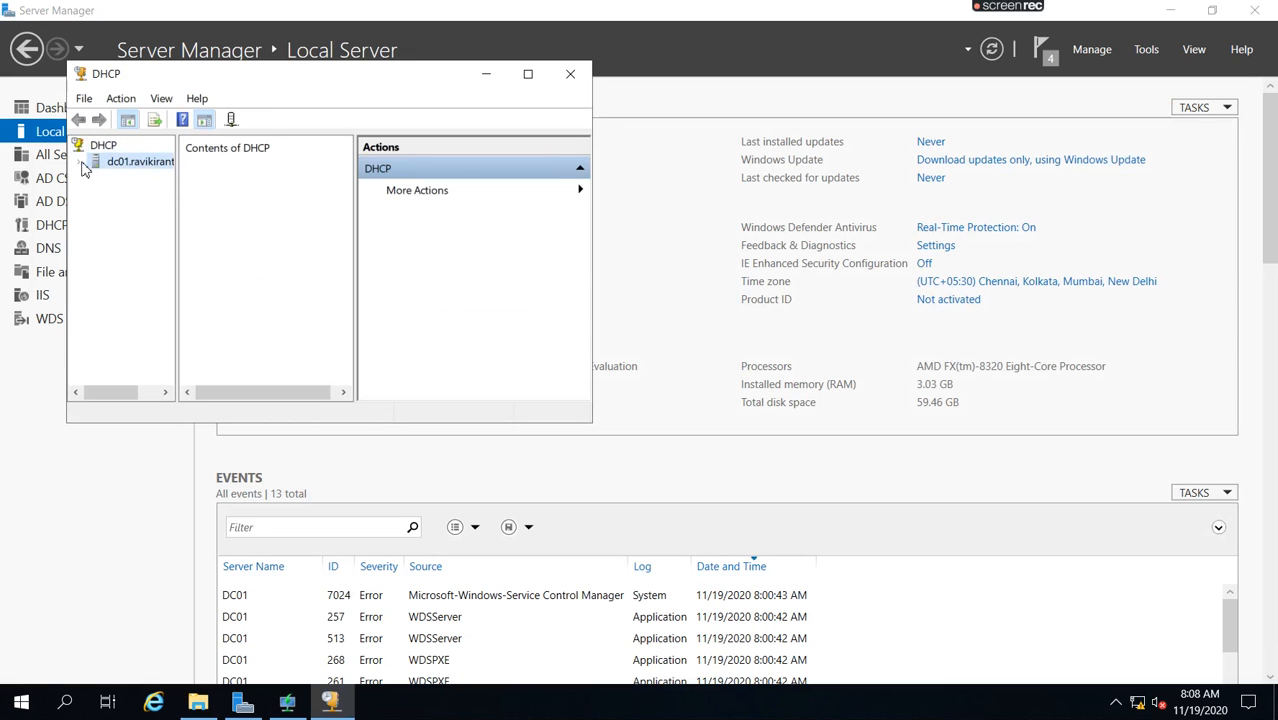
double_click(364, 76)
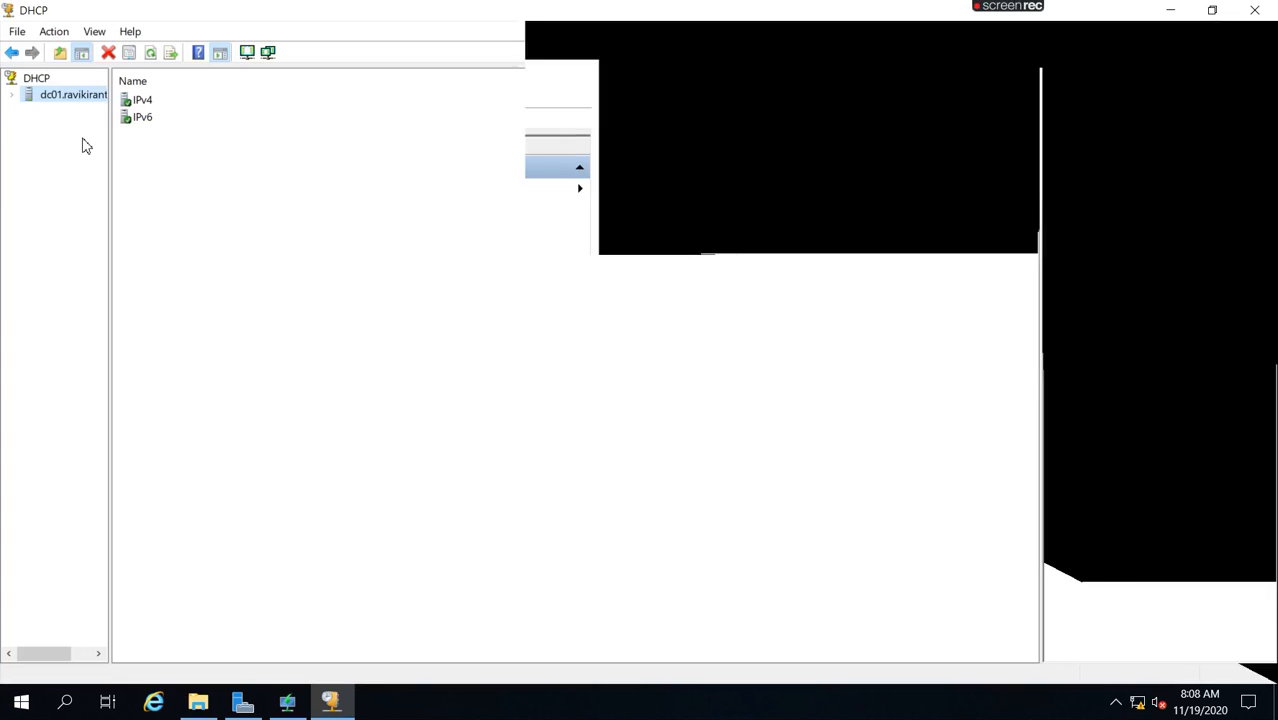
left_click(12, 94)
left_click_drag(111, 154, 252, 151)
left_click(29, 111)
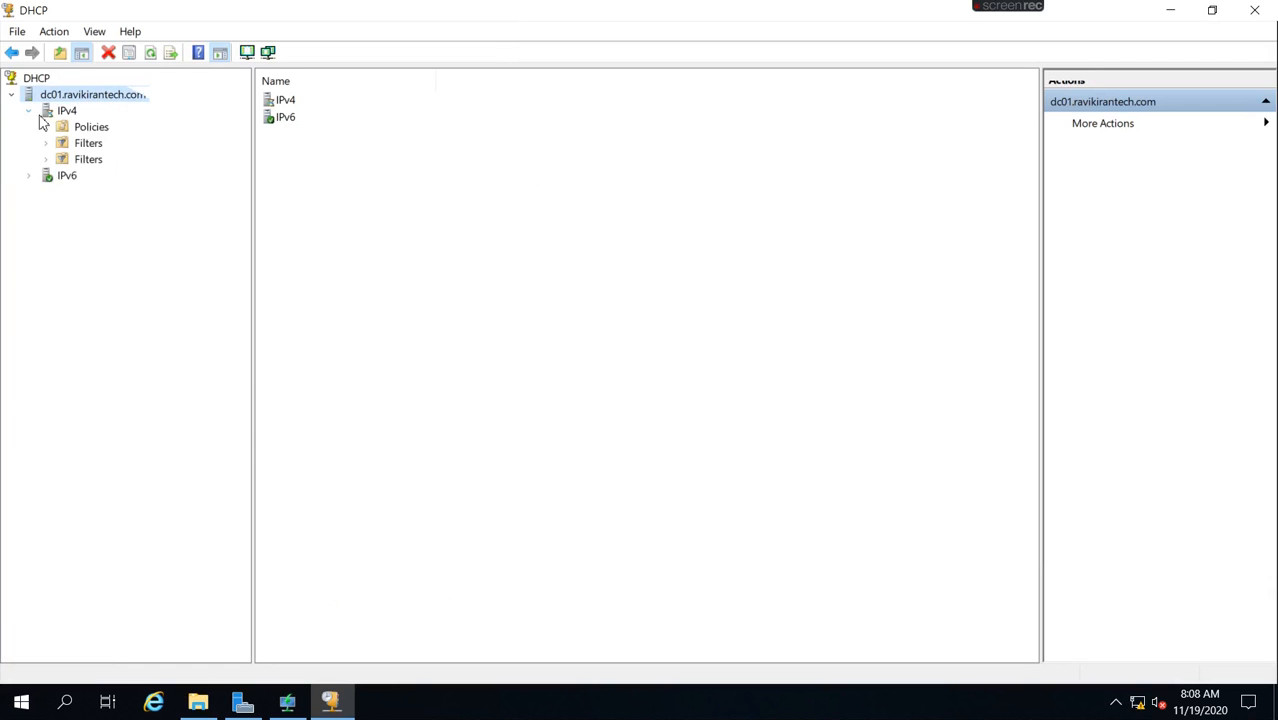
left_click(103, 129)
double_click(104, 131)
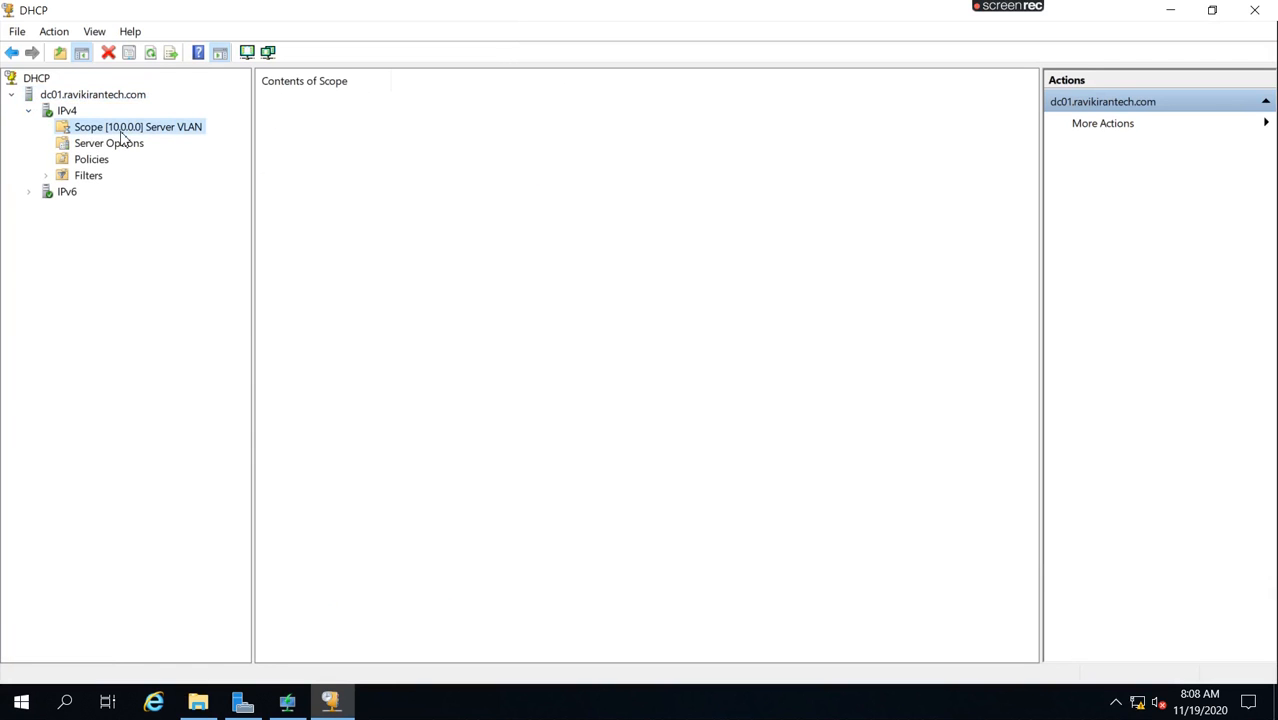
left_click(127, 162)
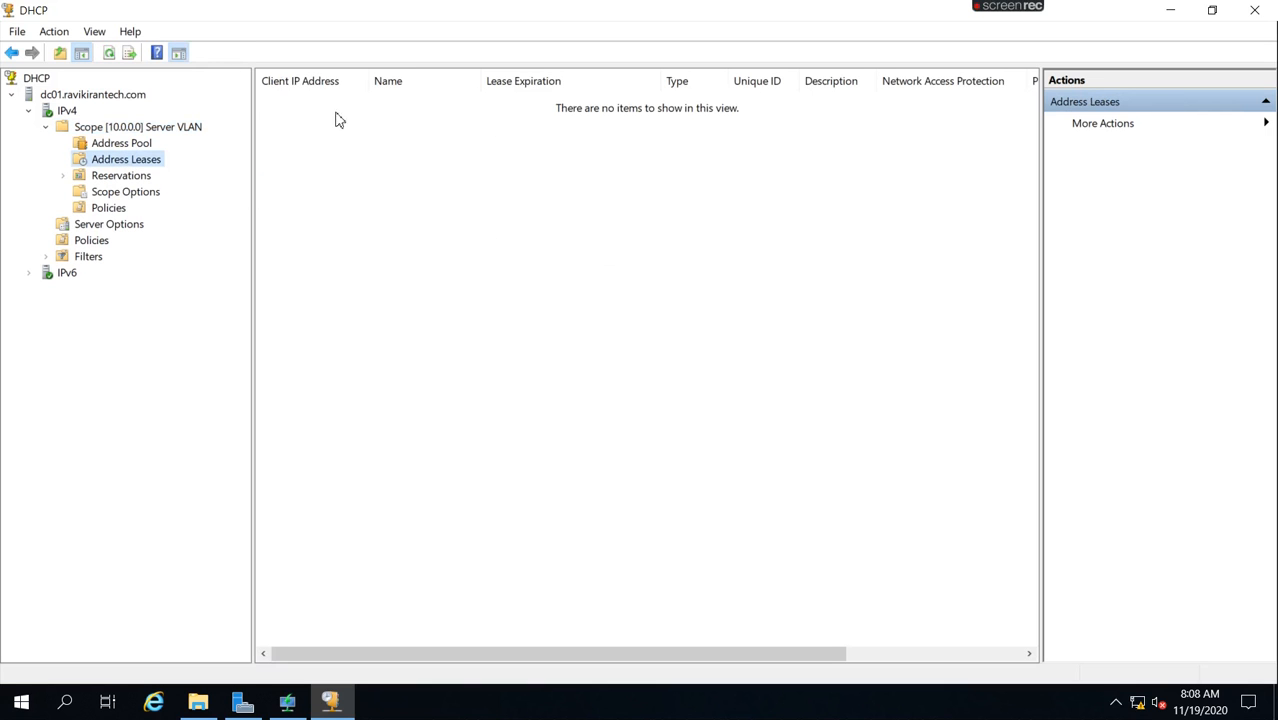
Minimize the 10.0.0.10 remote session and switch to VMware Workstation on the host
mouse_move(733, 8)
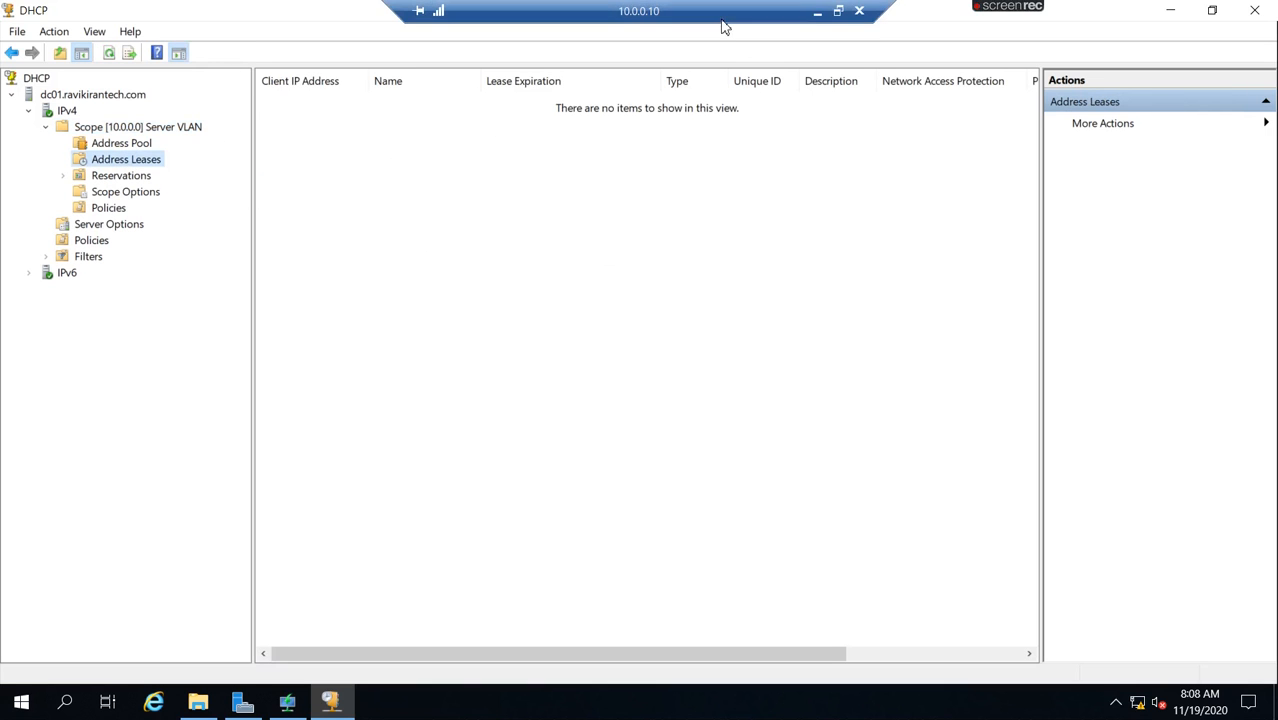
left_click(817, 11)
left_click(407, 708)
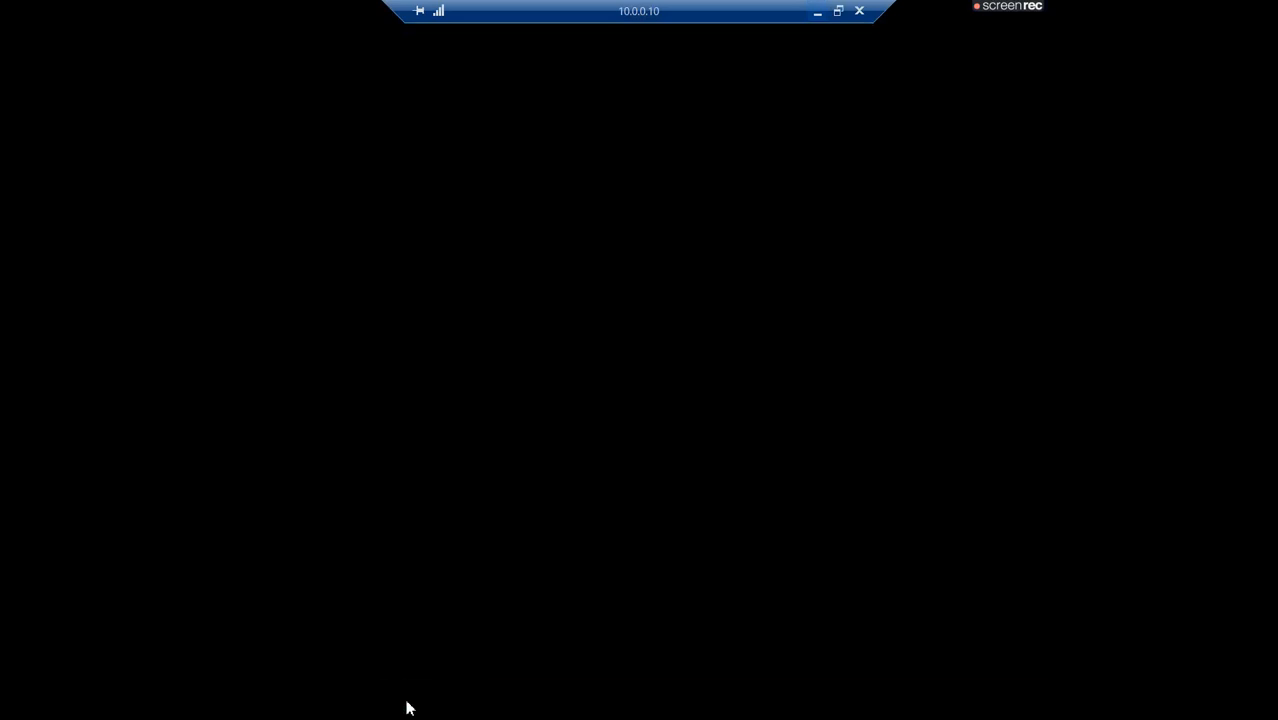
left_click(817, 11)
left_click(357, 705)
left_click(159, 587)
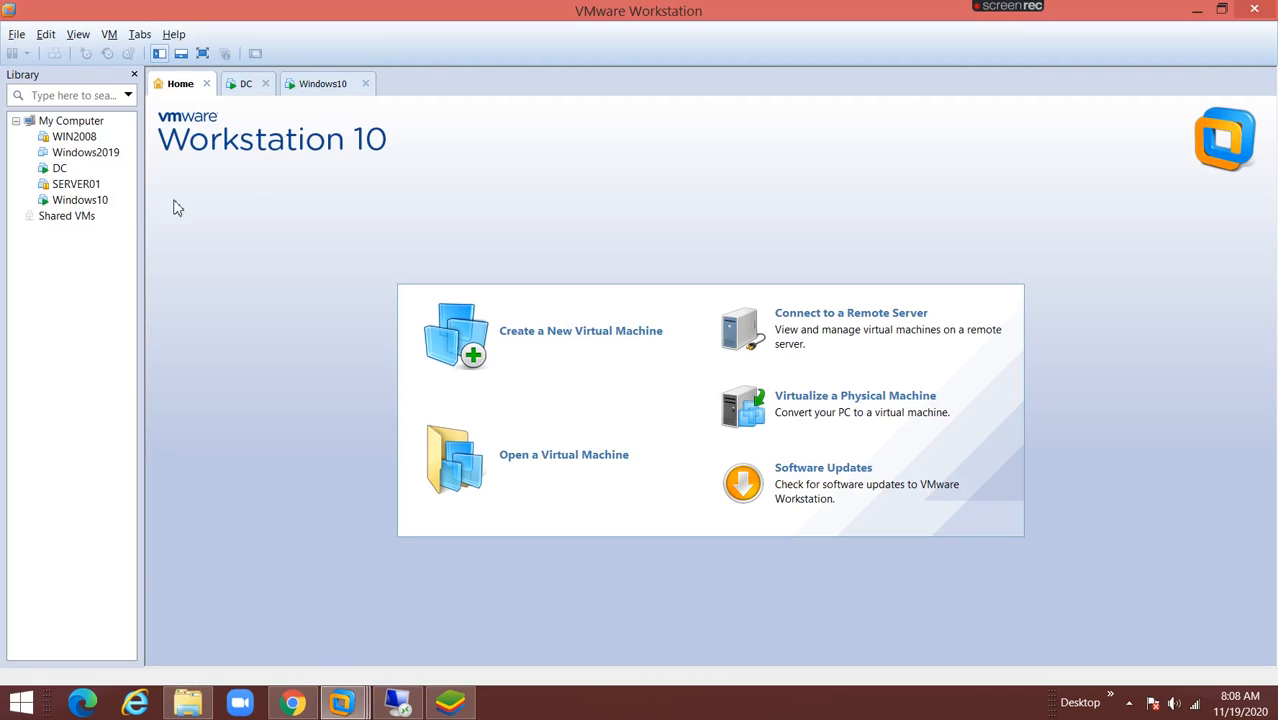
Start a new virtual machine with Workstation 10.0 hardware compatibility and Windows Server 2012 as the guest operating system
left_click(17, 34)
left_click(44, 56)
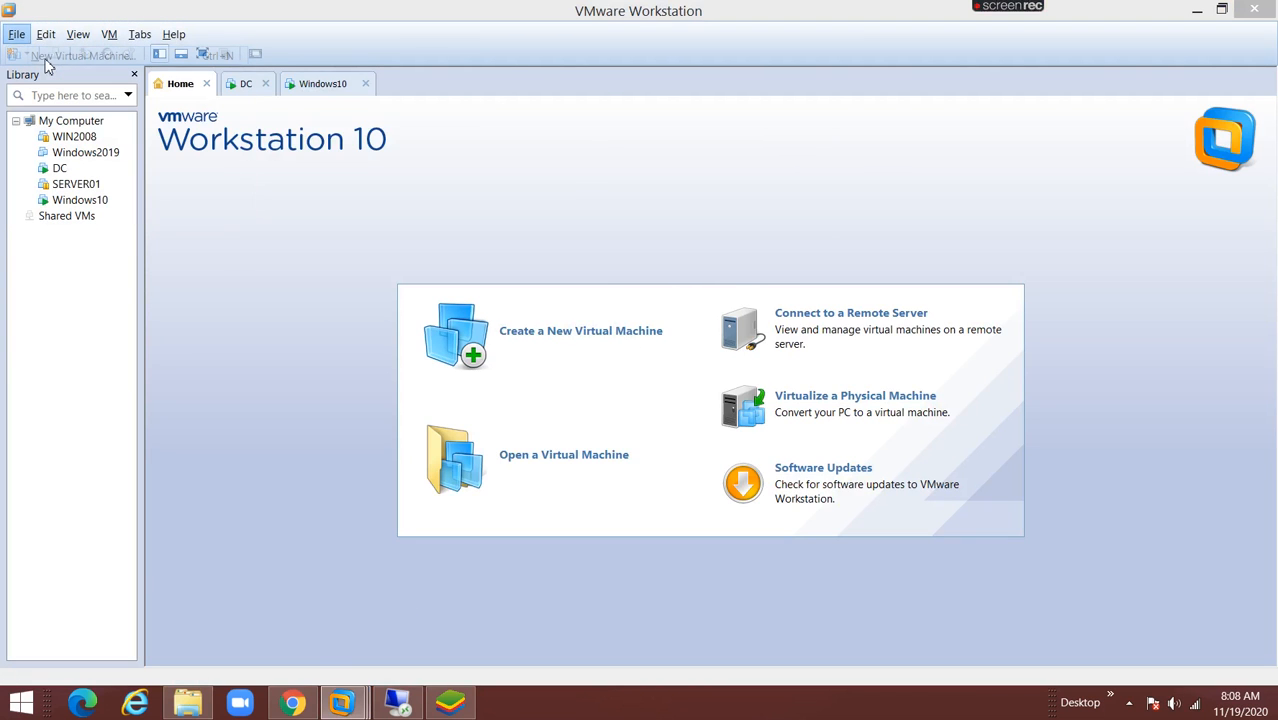
left_click(706, 502)
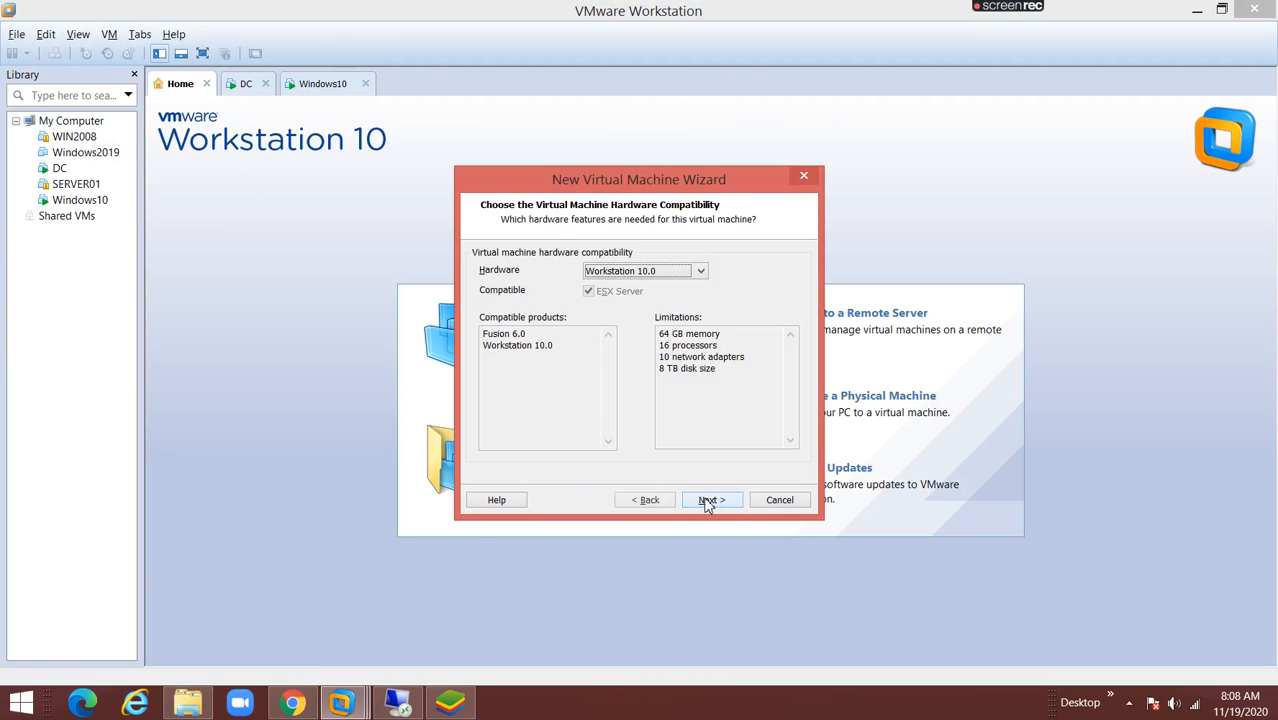
left_click(707, 506)
left_click(707, 506)
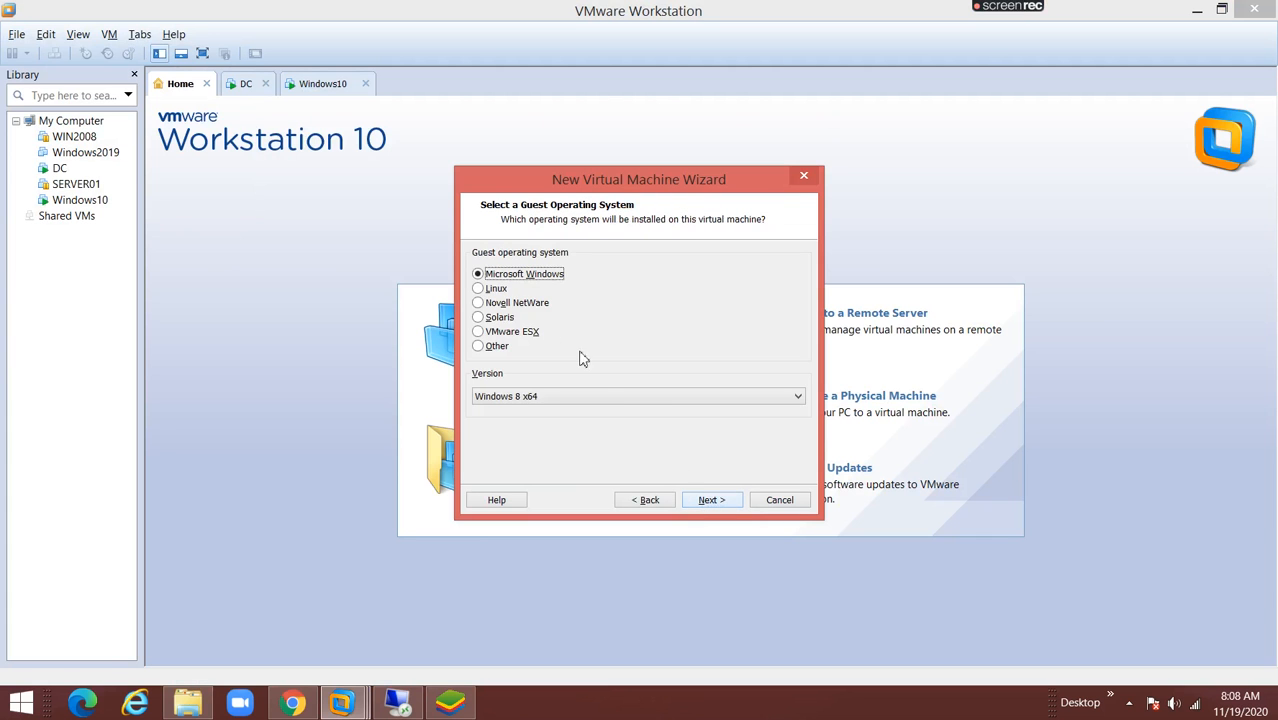
left_click(600, 396)
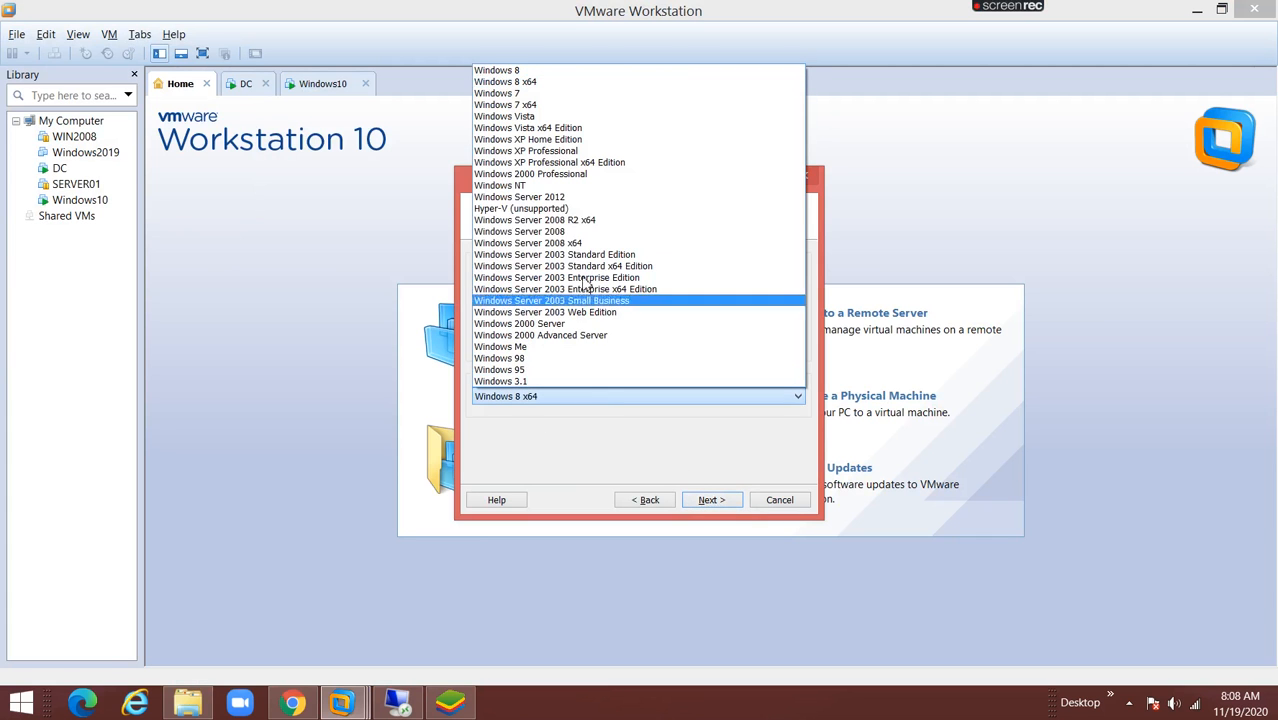
left_click(562, 198)
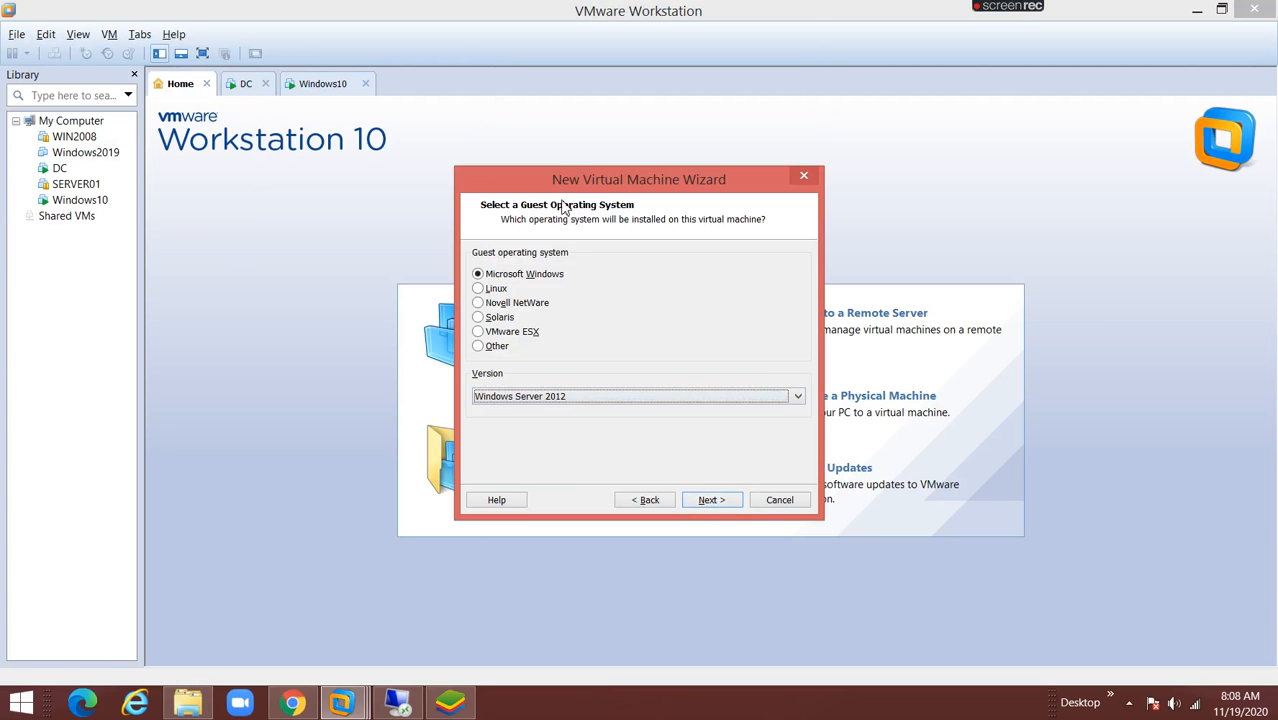
Accept the default virtual machine name, location, processor and 2048 MB memory, keep NAT networking and continue to the disk type
left_click(710, 503)
left_click(708, 503)
left_click(708, 503)
left_click(708, 503)
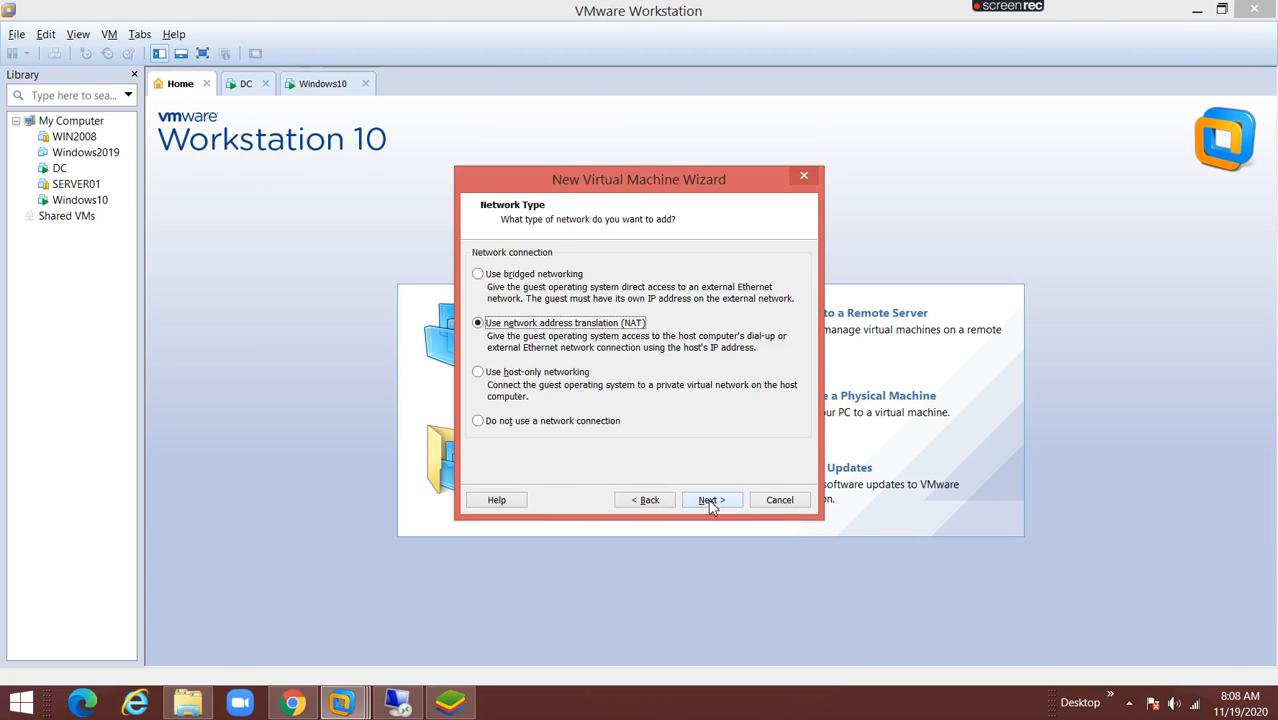
left_click(710, 501)
left_click(710, 501)
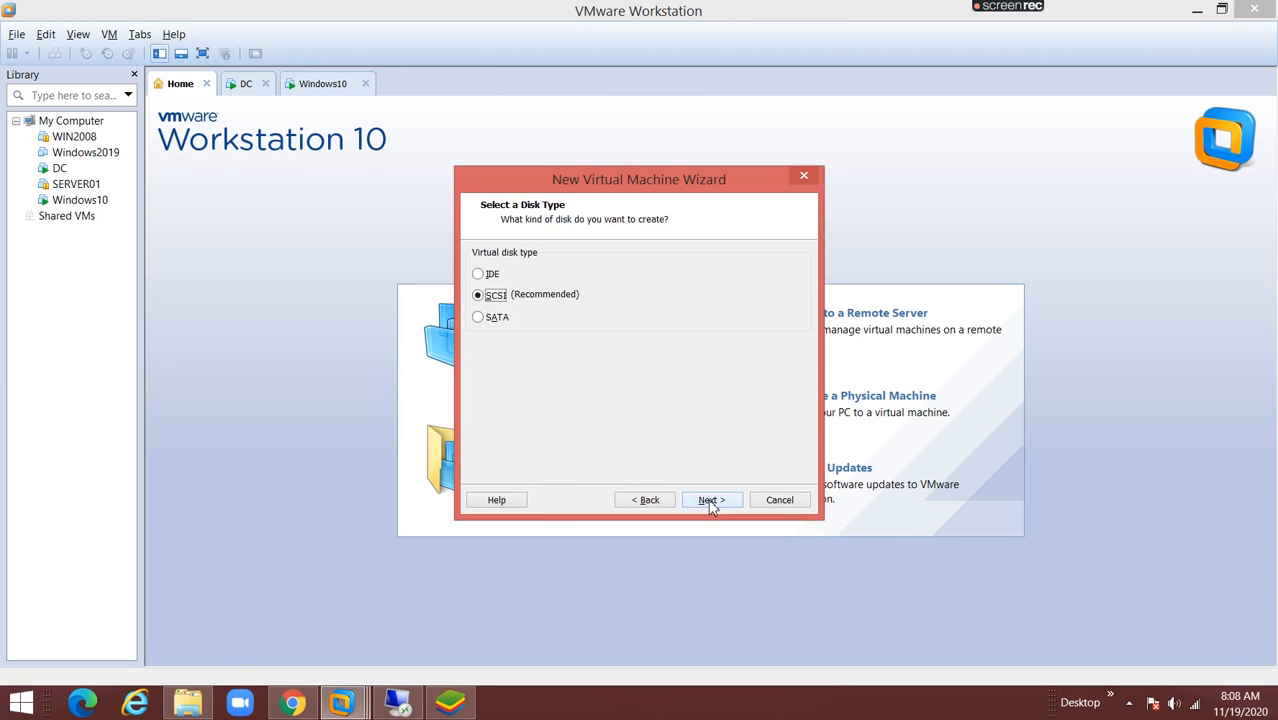
Create a new 60 GB SCSI virtual disk stored as a single file and finish creating the virtual machine
left_click(710, 501)
left_click(710, 503)
left_click(576, 400)
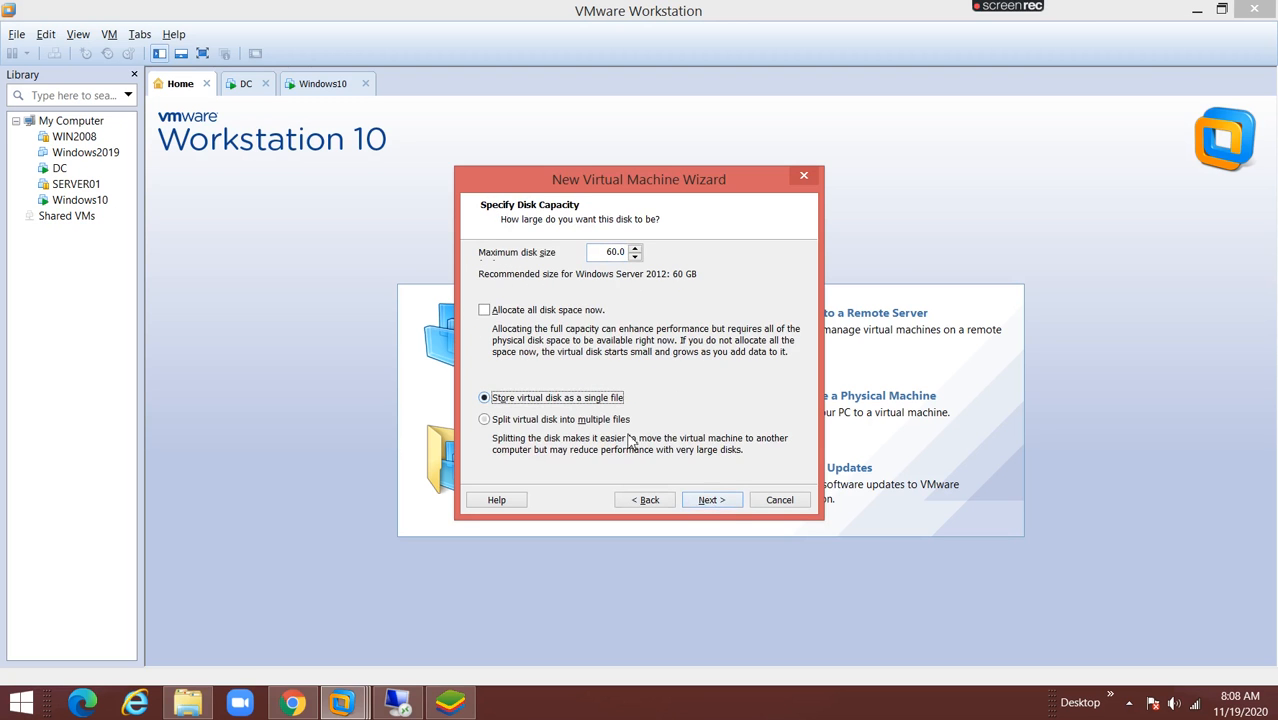
left_click(712, 500)
left_click(712, 503)
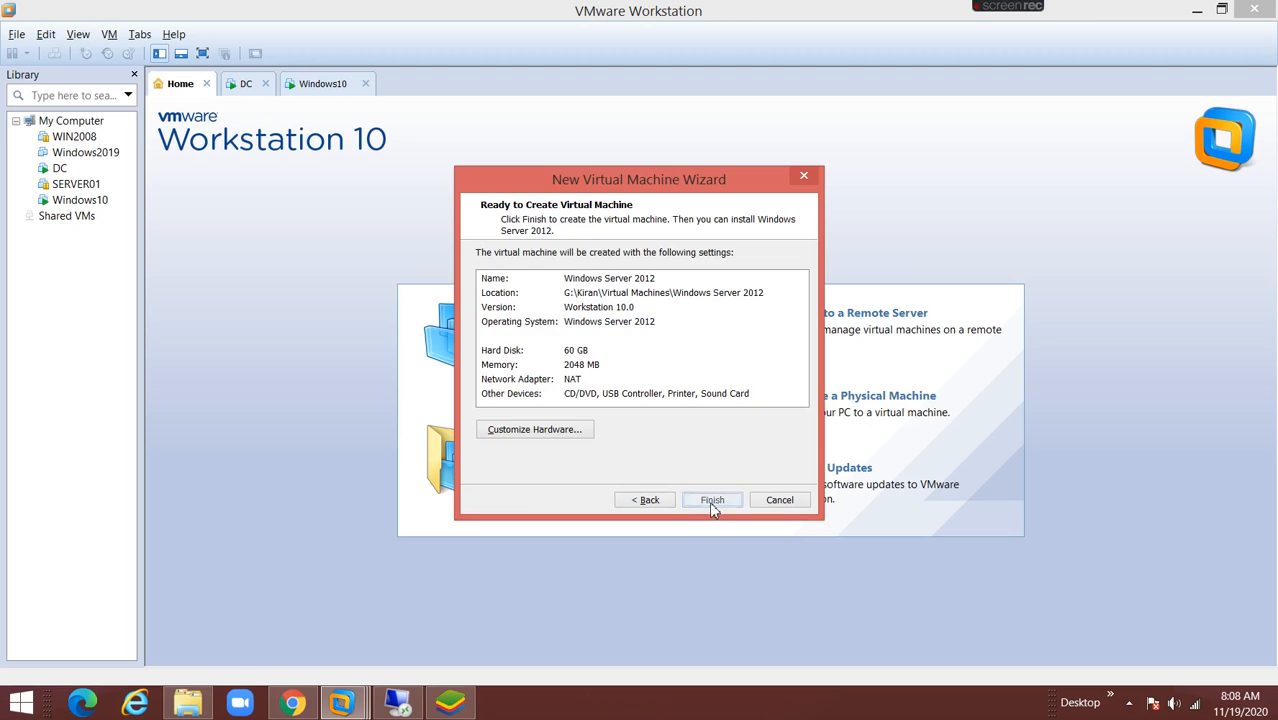
left_click(712, 500)
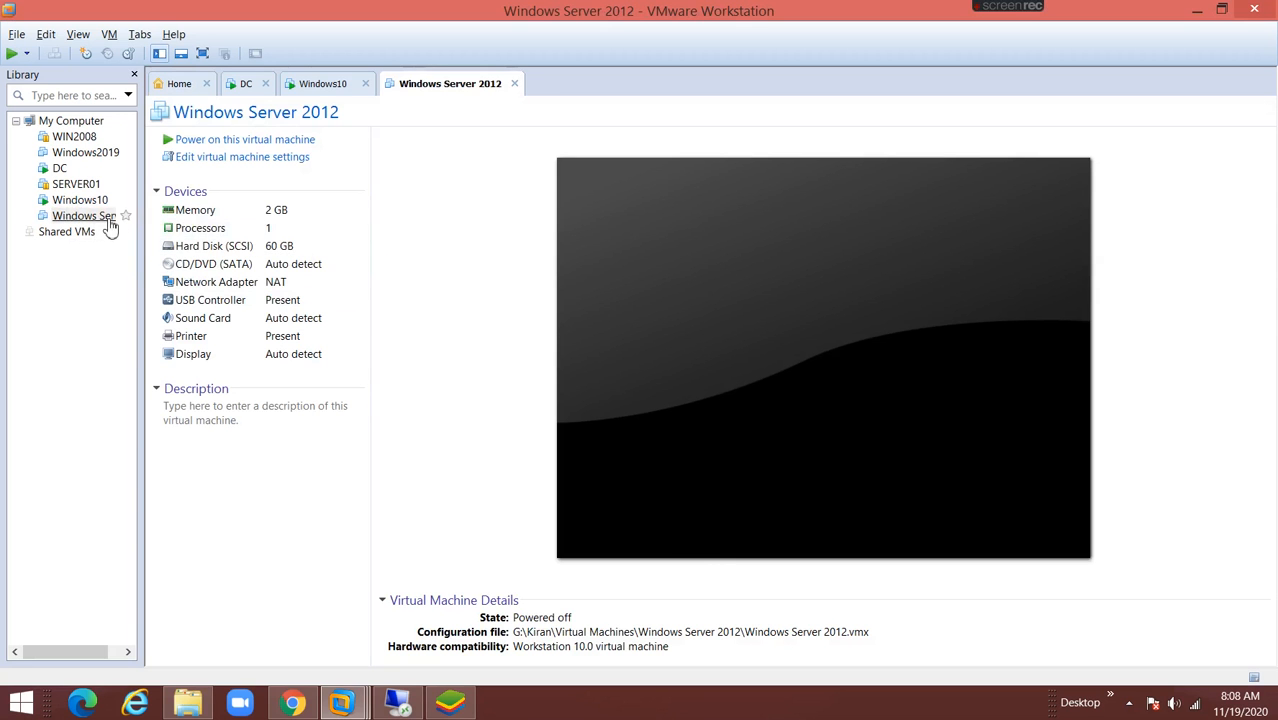
Connect the Windows Server 2012 virtual machine's network adapter to the custom virtual network VMnet10 (Host-only)
left_click(225, 283)
double_click(226, 284)
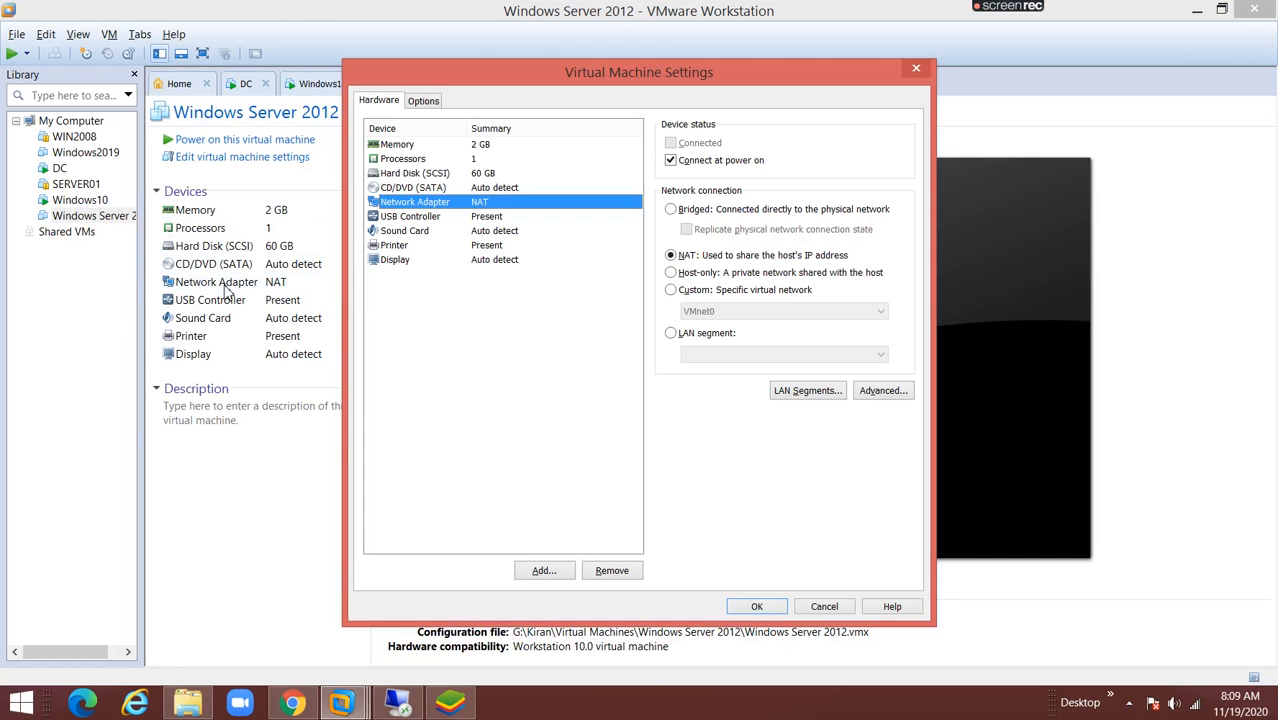
left_click(672, 290)
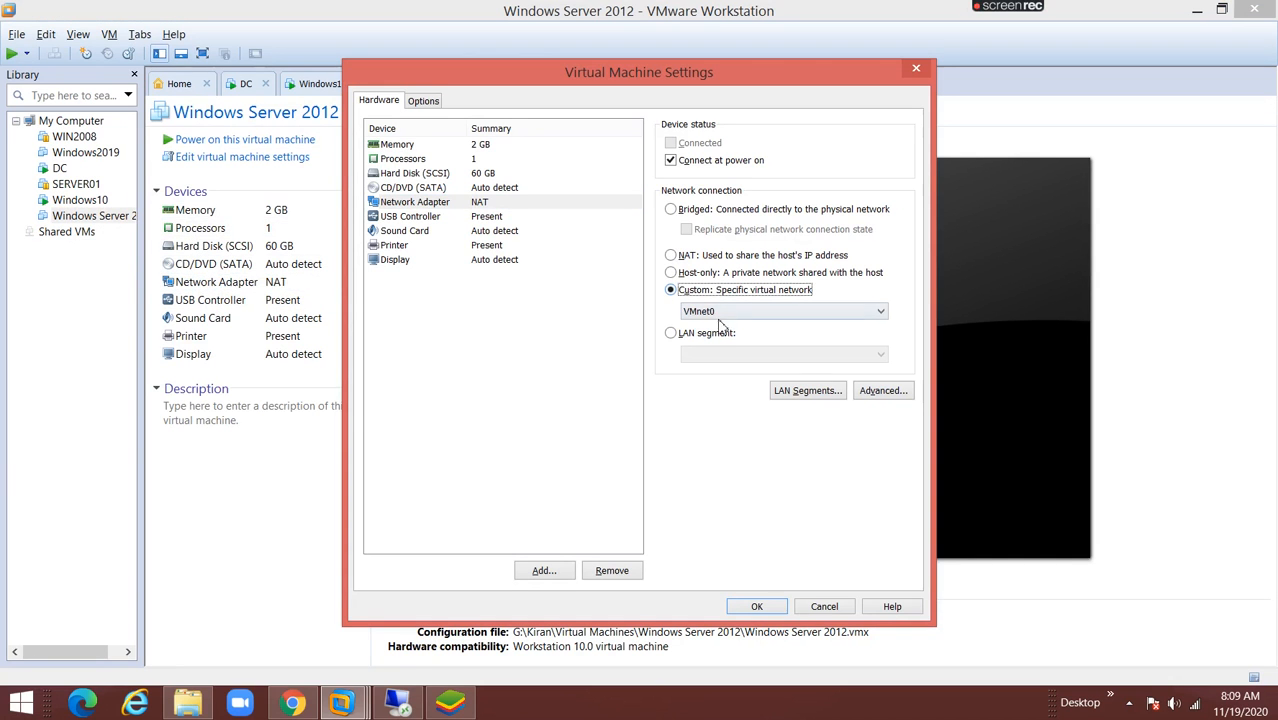
left_click(812, 316)
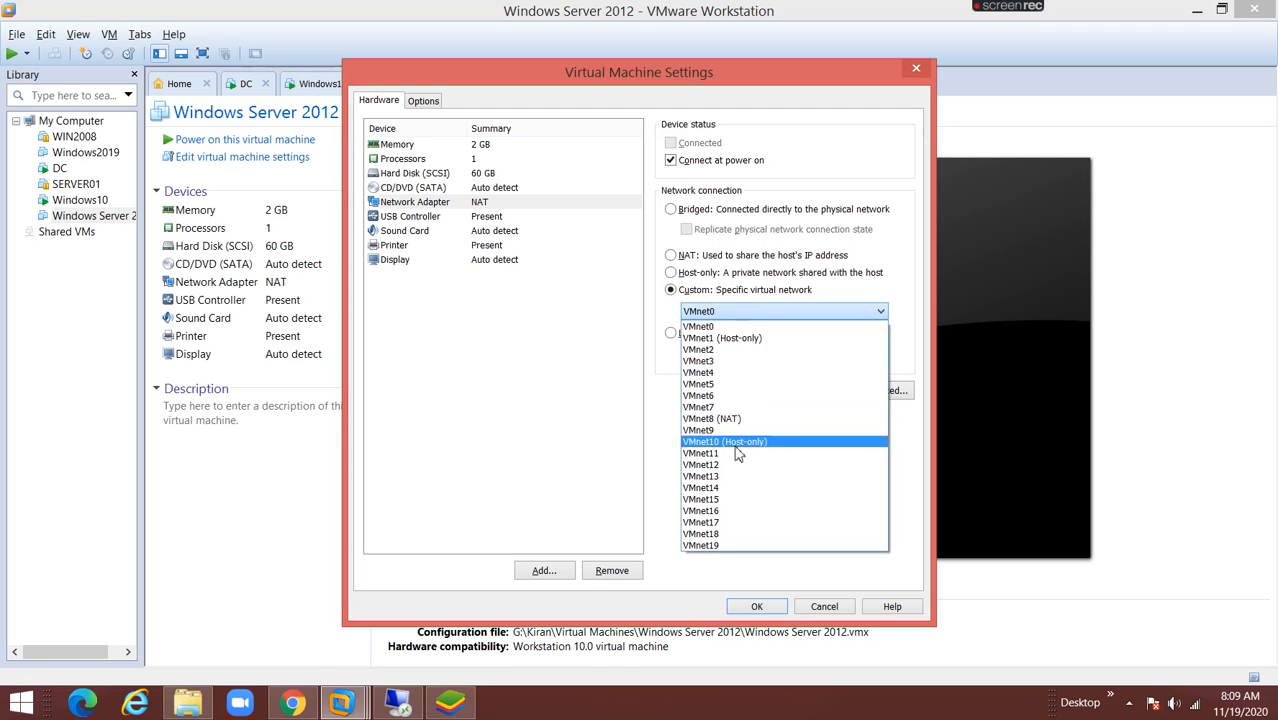
left_click(735, 452)
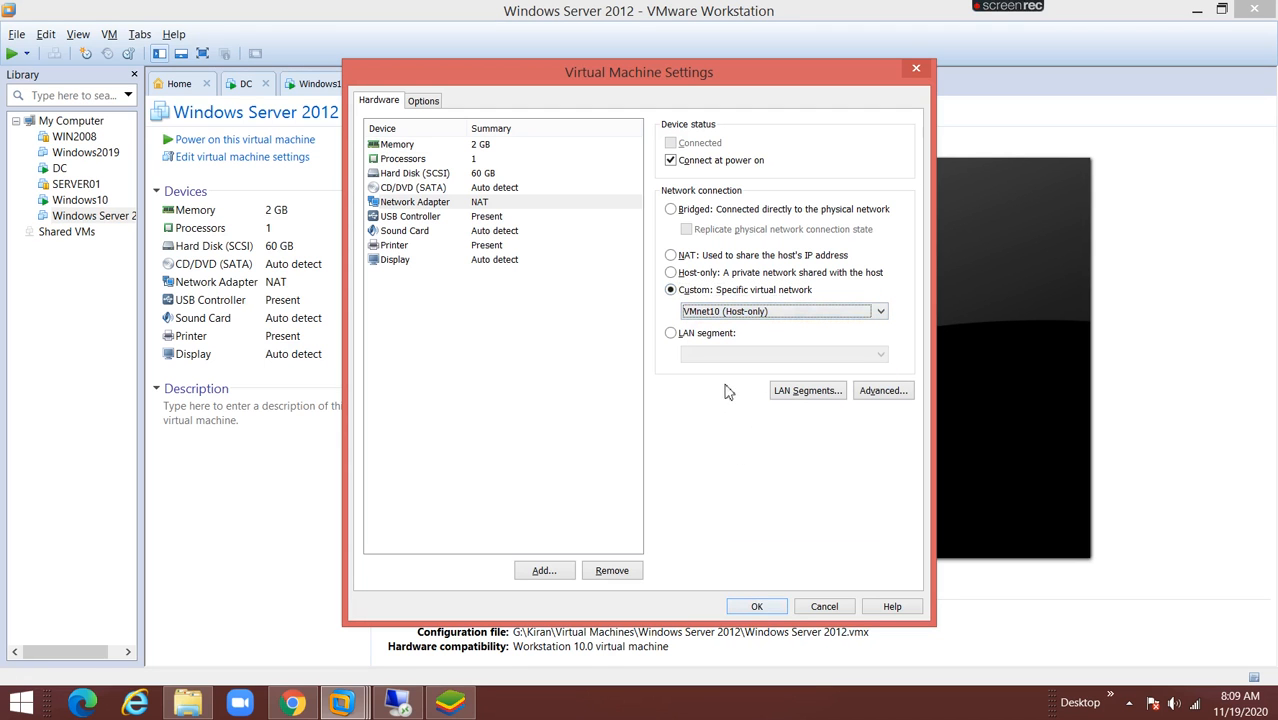
left_click(757, 607)
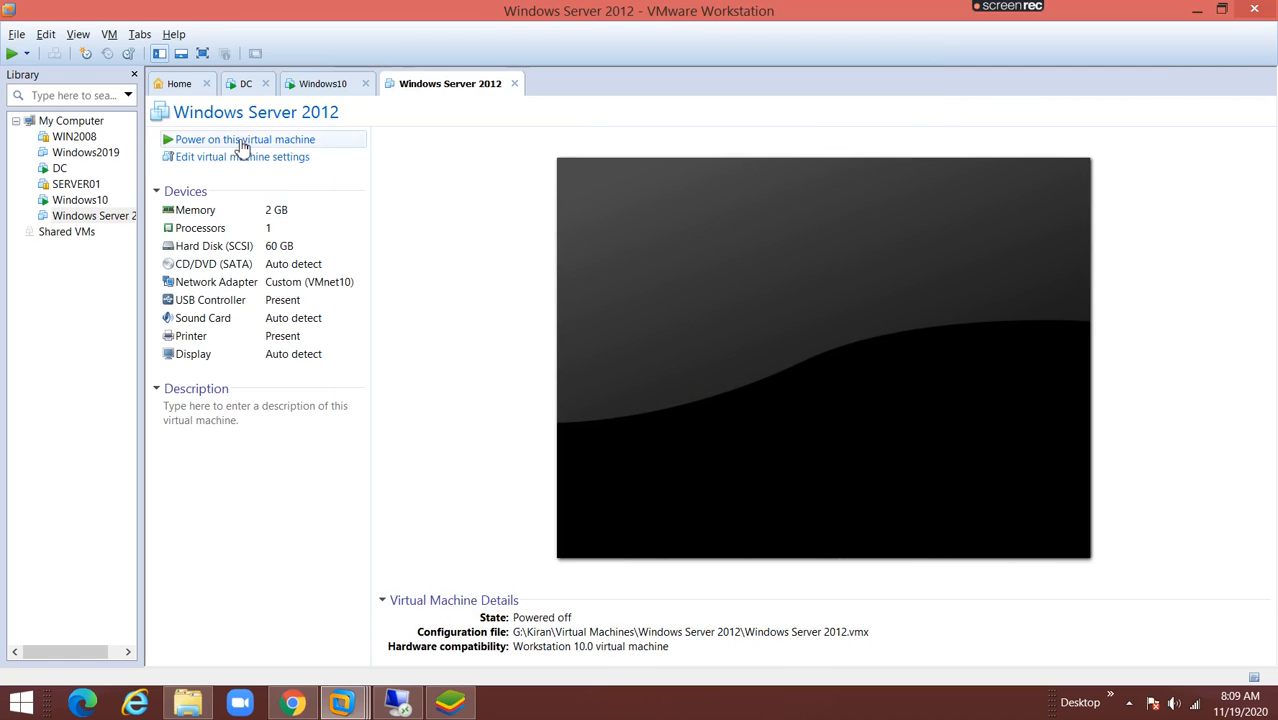
Power on the Windows Server 2012 virtual machine for a network boot and dismiss the installation hint bar
left_click(241, 141)
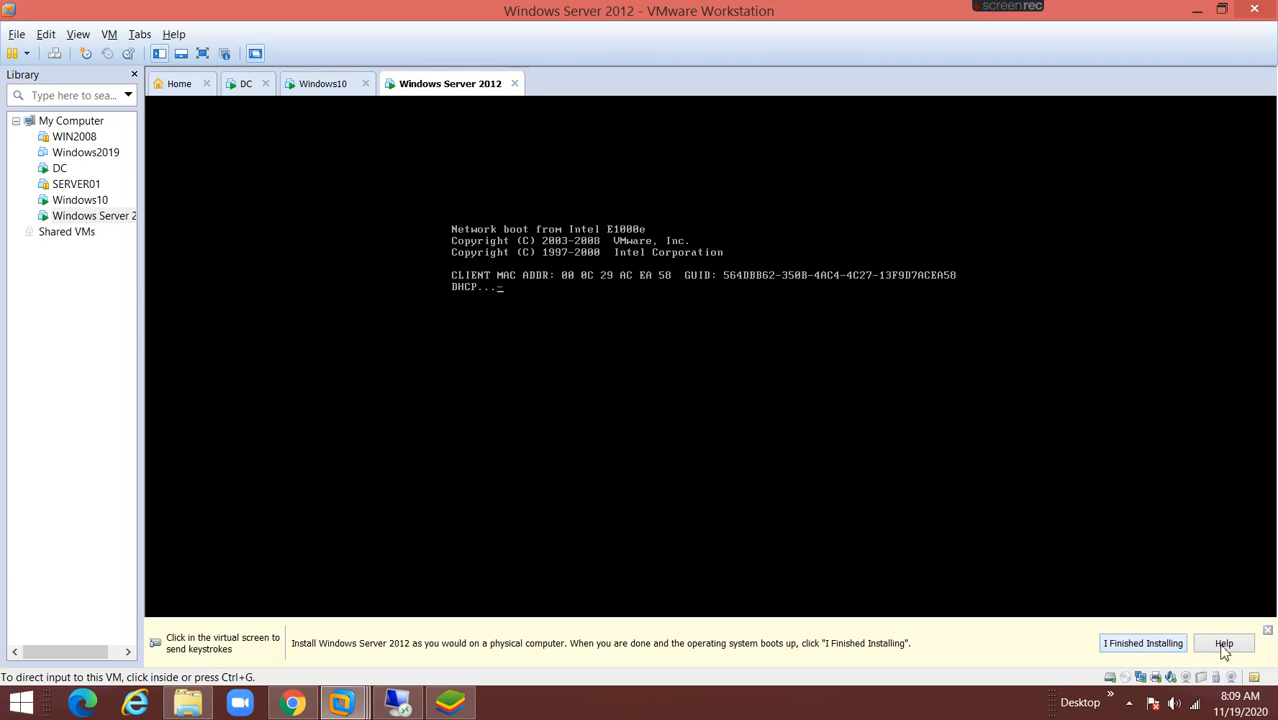
left_click(1268, 632)
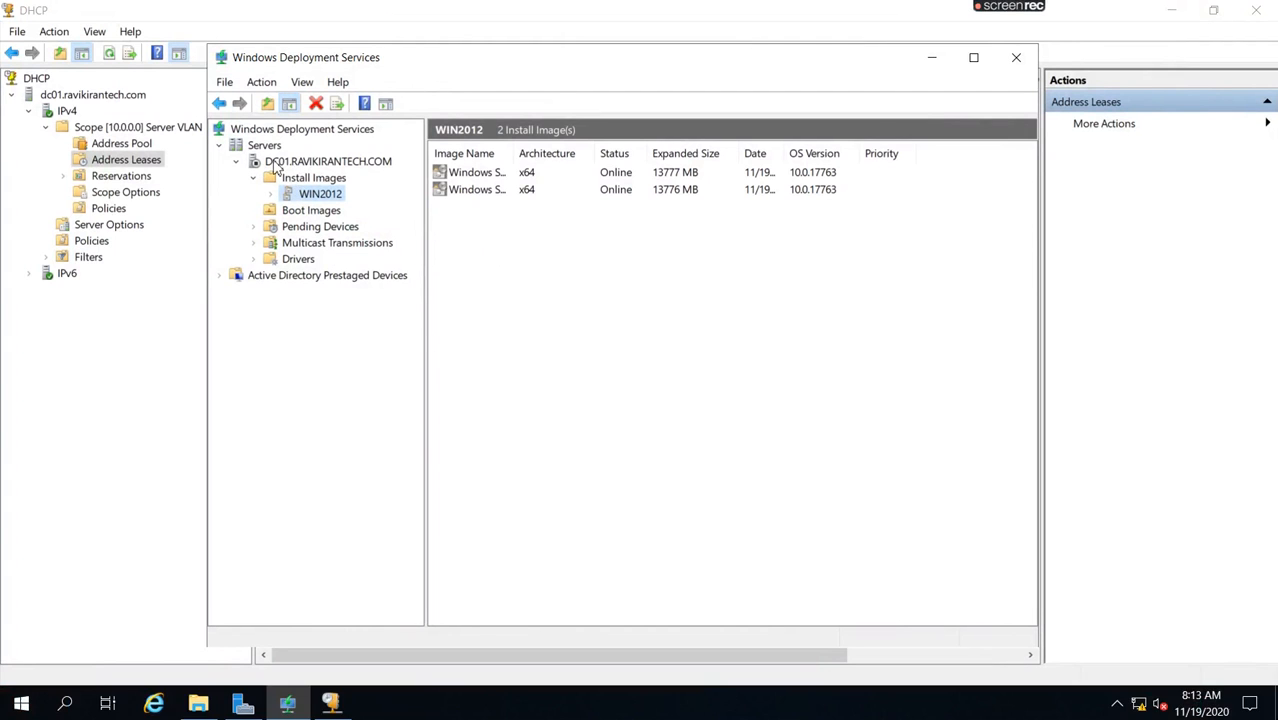
Start the Windows Deployment Services service on DC01 and show the WIN2012 install image group
right_click(277, 165)
mouse_move(342, 228)
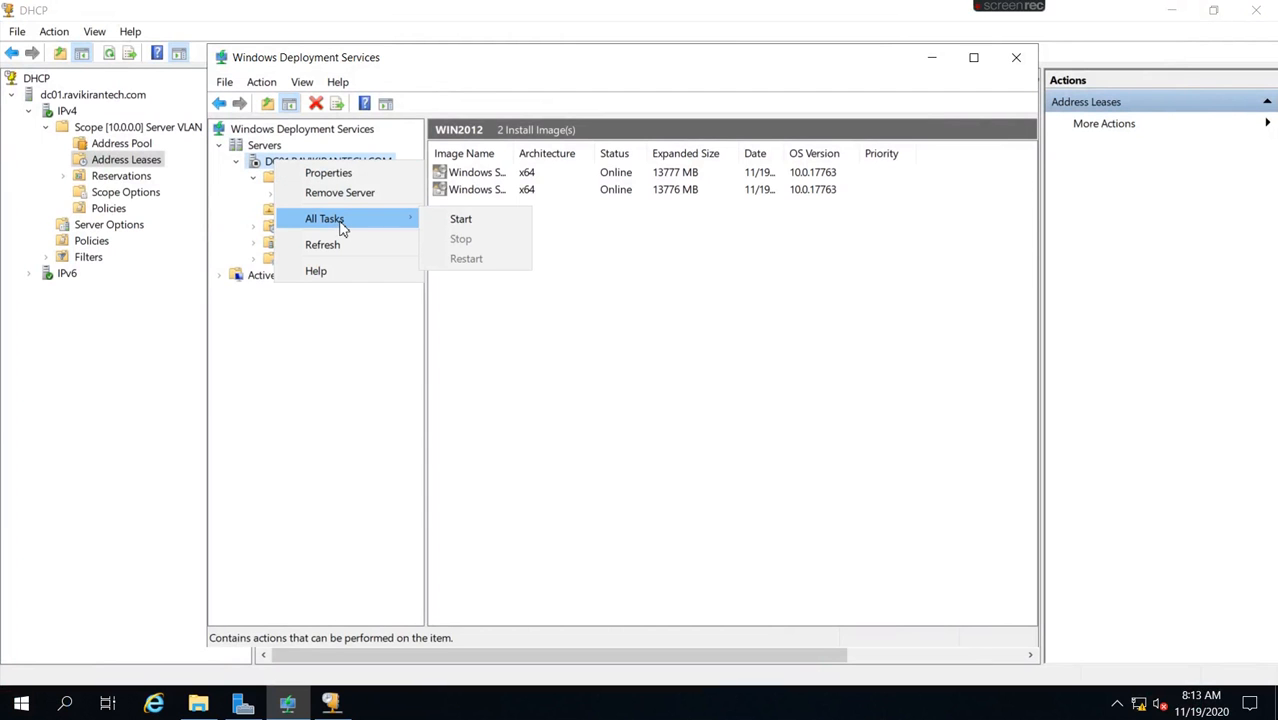
left_click(476, 227)
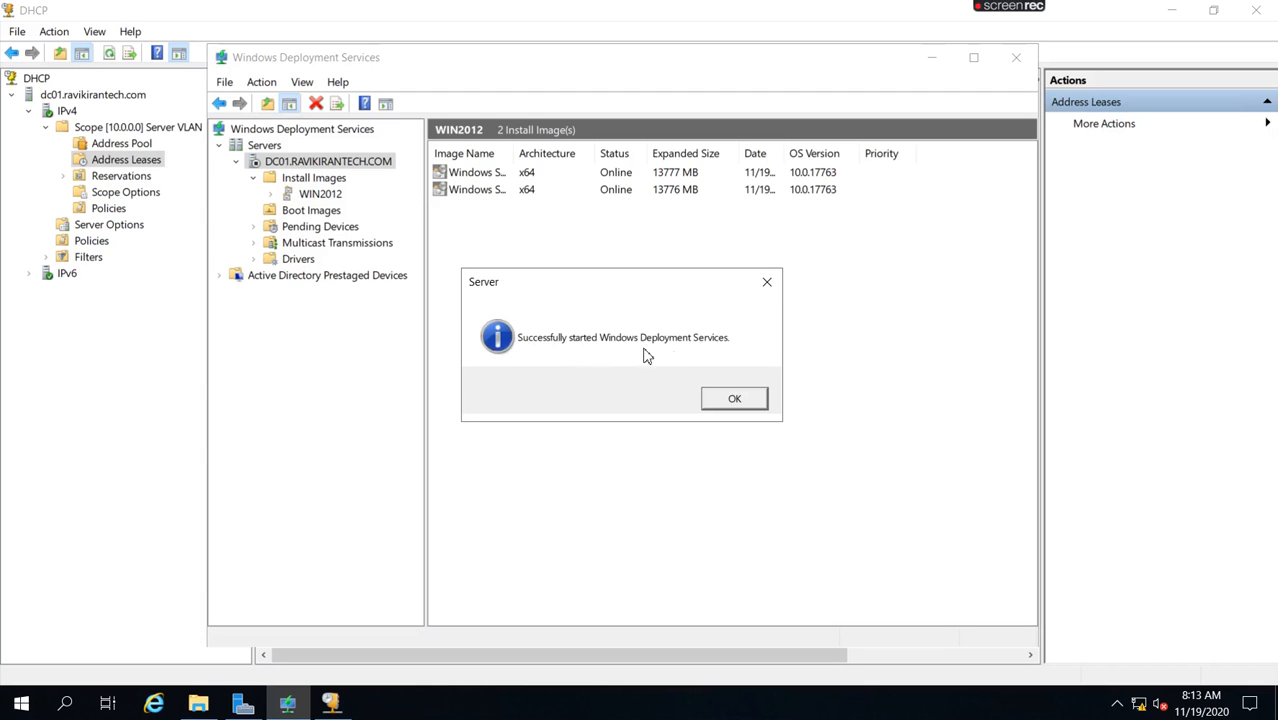
left_click(734, 398)
left_click(333, 194)
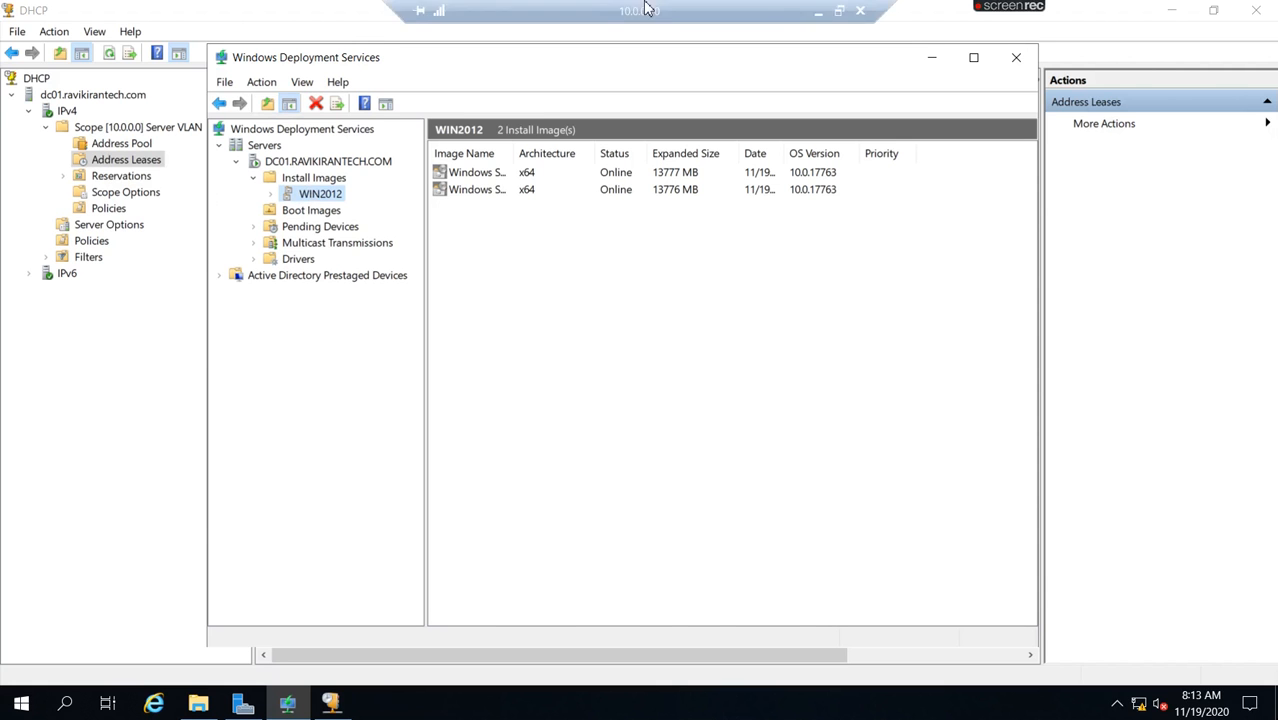
Return to VMware Workstation, power on the Windows Server 2012 virtual machine again and direct input to its screen
left_click(828, 18)
left_click(199, 144)
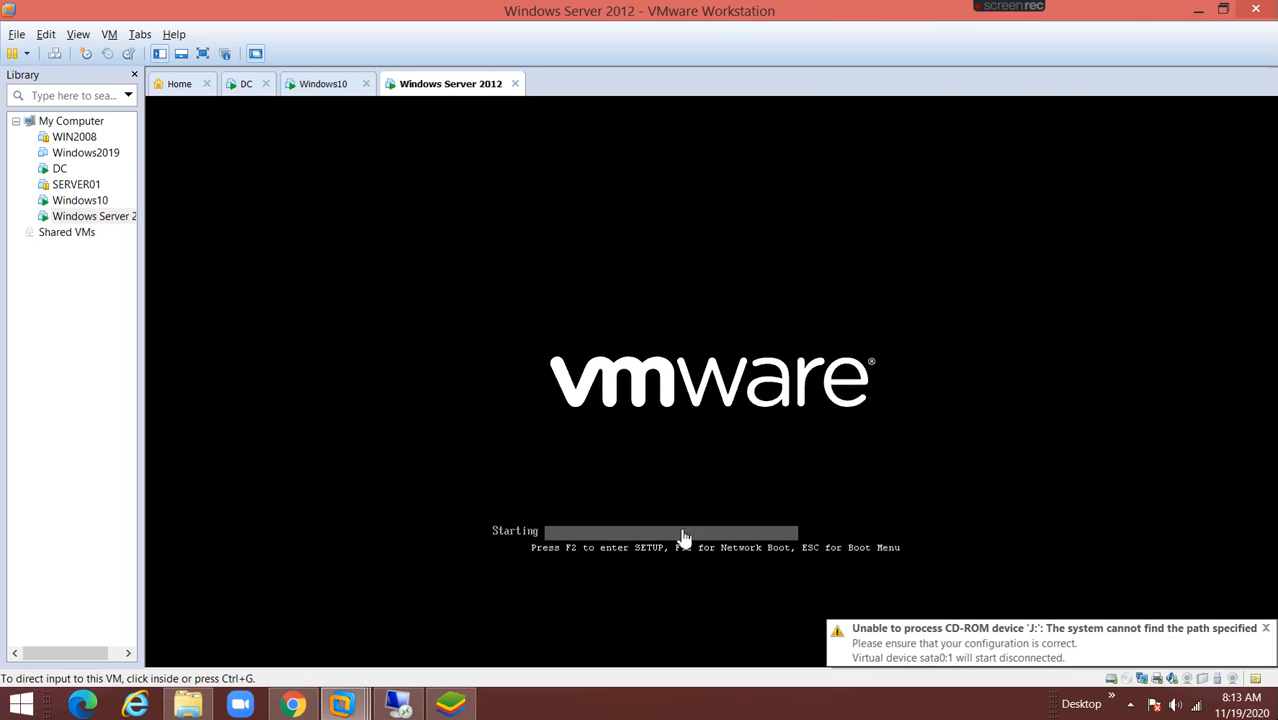
left_click(699, 488)
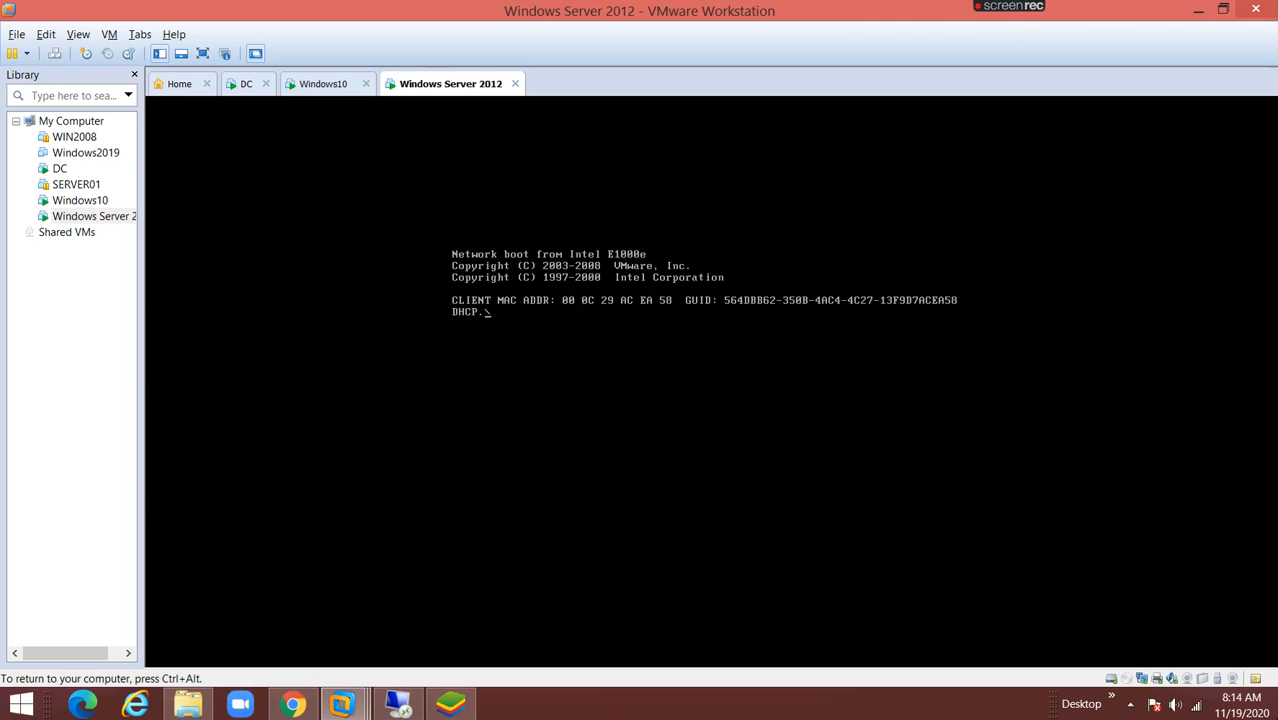